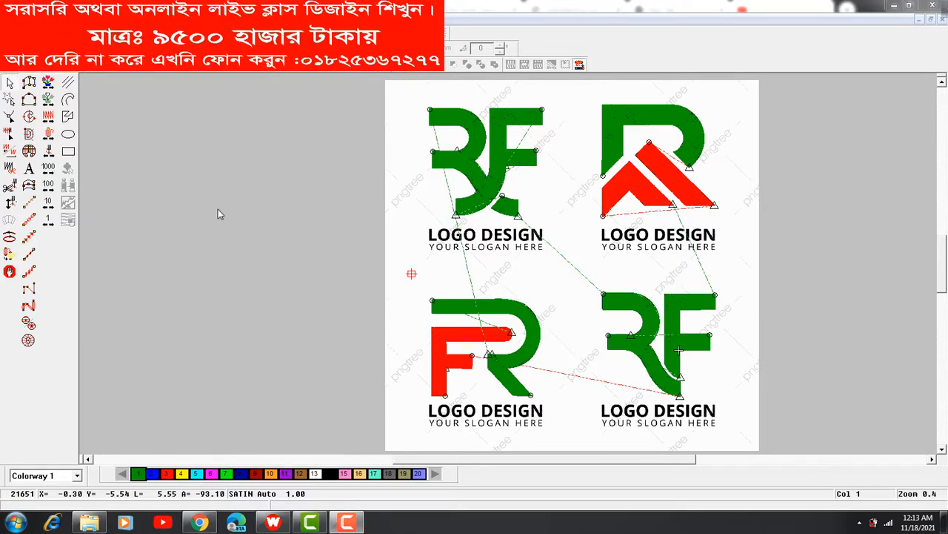
# Examine the four digitized RF logos up close and in full, comparing the plain stitch view with the realistic thread preview
pyautogui.press('z')
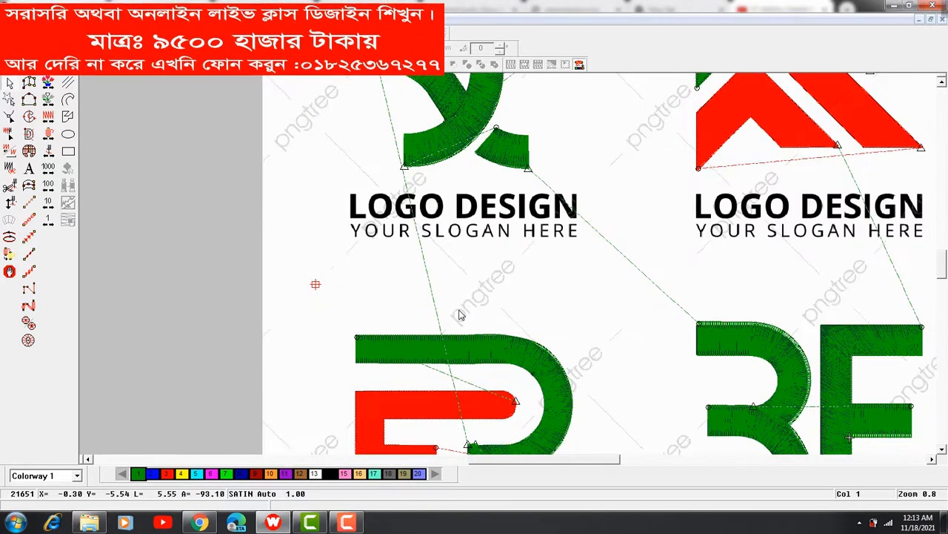
pyautogui.scroll(-3, 460, 315)
pyautogui.hotkey('shift', 'z')
pyautogui.scroll(3, 331, 160)
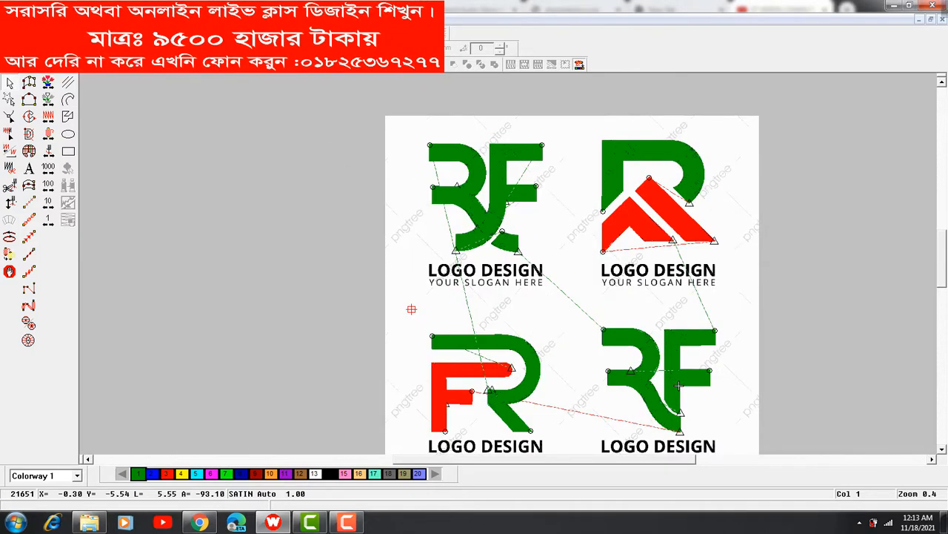
pyautogui.press('t')
pyautogui.press('t')
pyautogui.press('t')
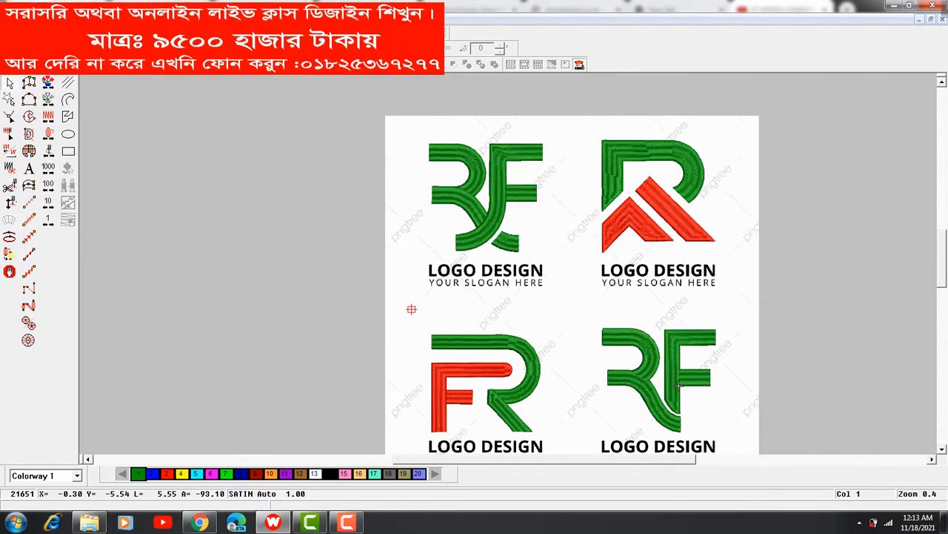
pyautogui.press('t')
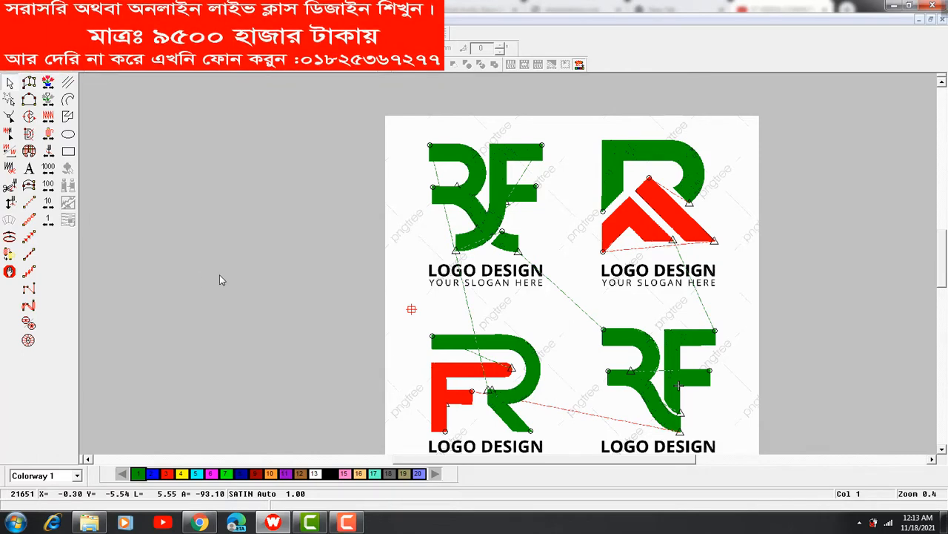
pyautogui.press('s')
pyautogui.press('s')
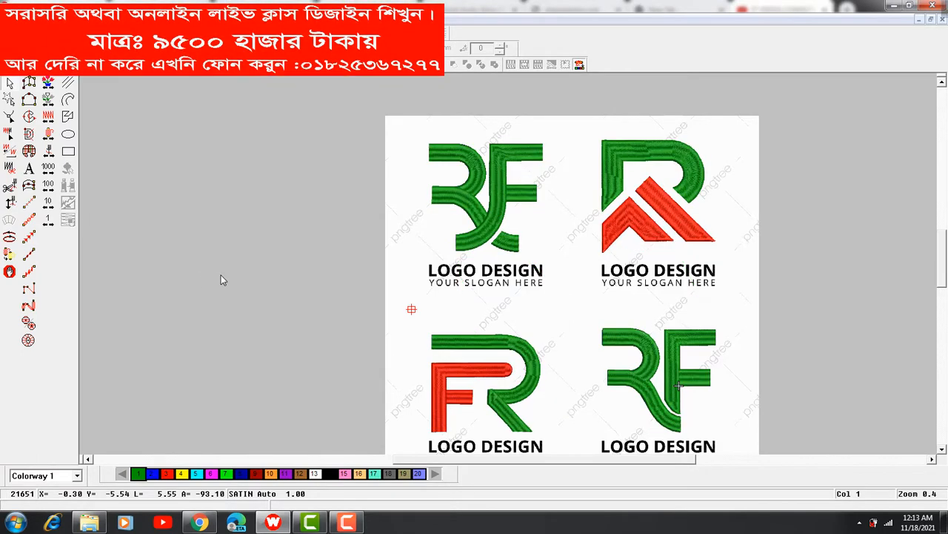
pyautogui.press('t')
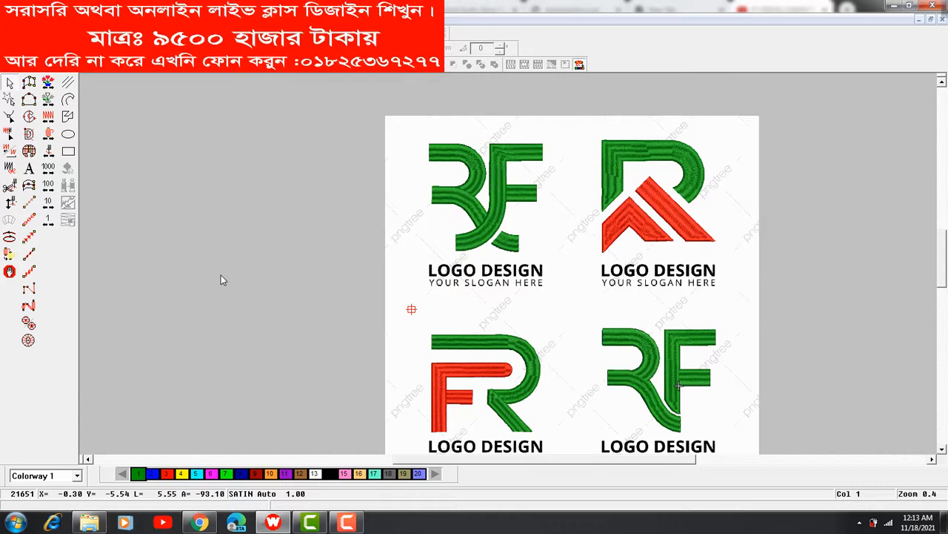
# Add the lettering LOGO DESIGN in the empty area left of the artwork
pyautogui.click(29, 169)
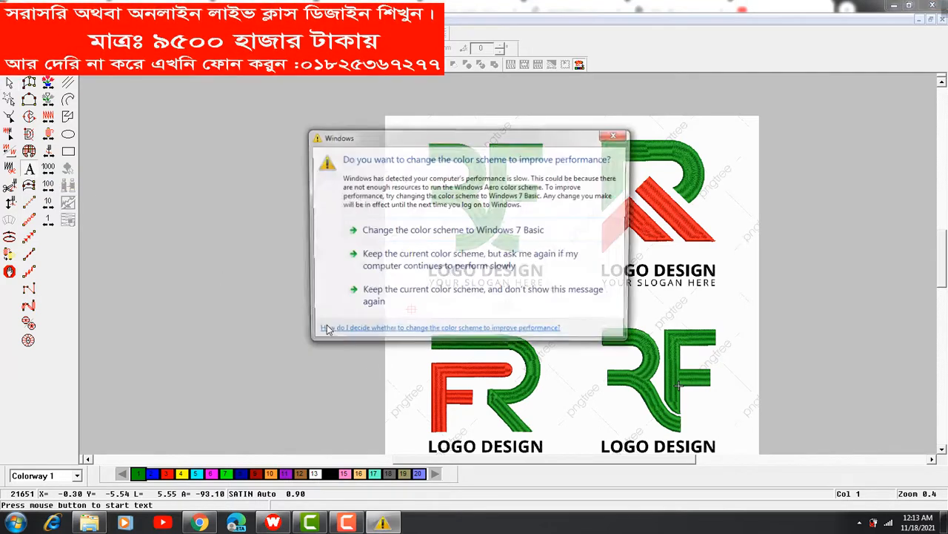
pyautogui.click(616, 135)
pyautogui.click(269, 237)
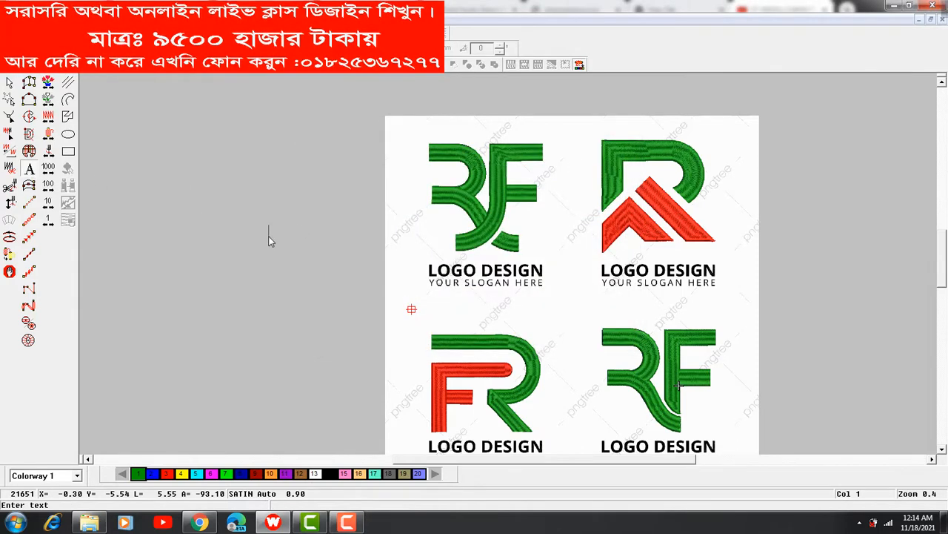
pyautogui.write('[d')
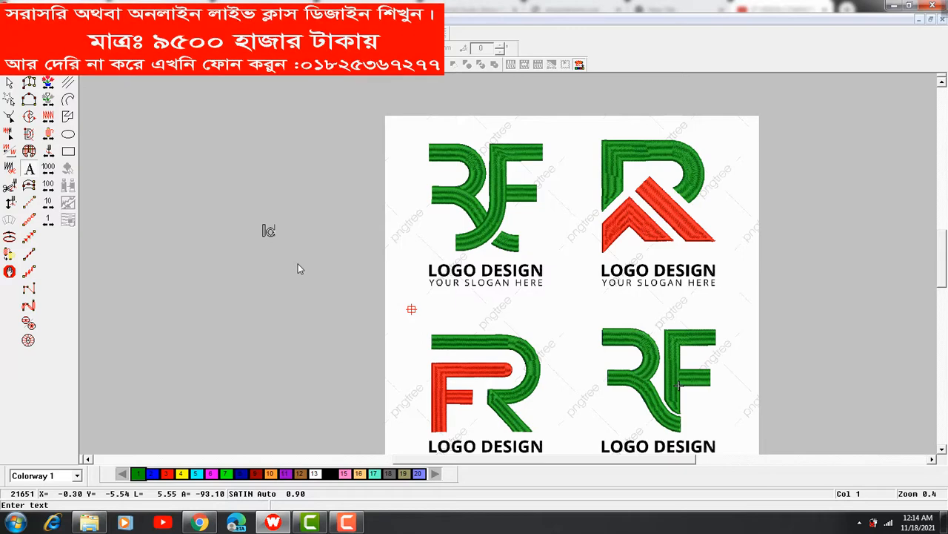
pyautogui.press('BackSpace')
pyautogui.press('BackSpace')
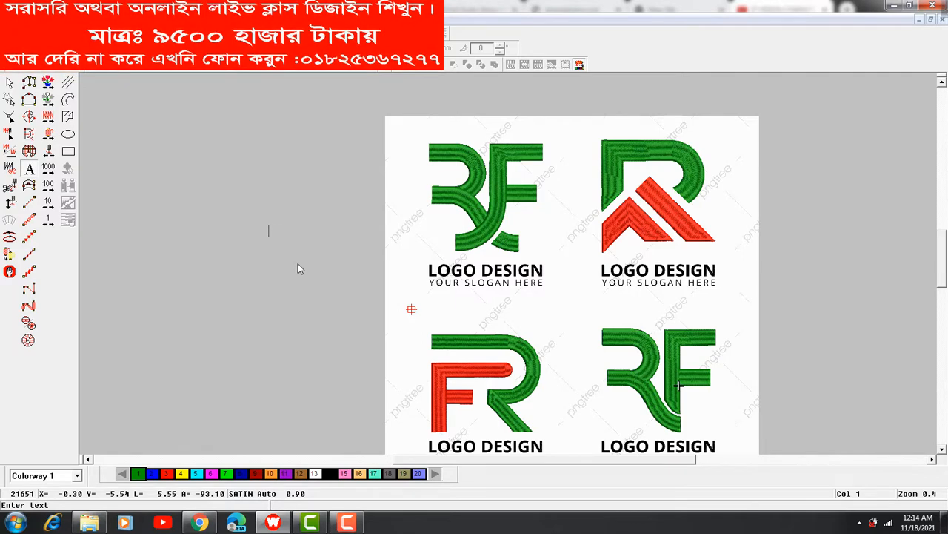
pyautogui.write('LOGO ')
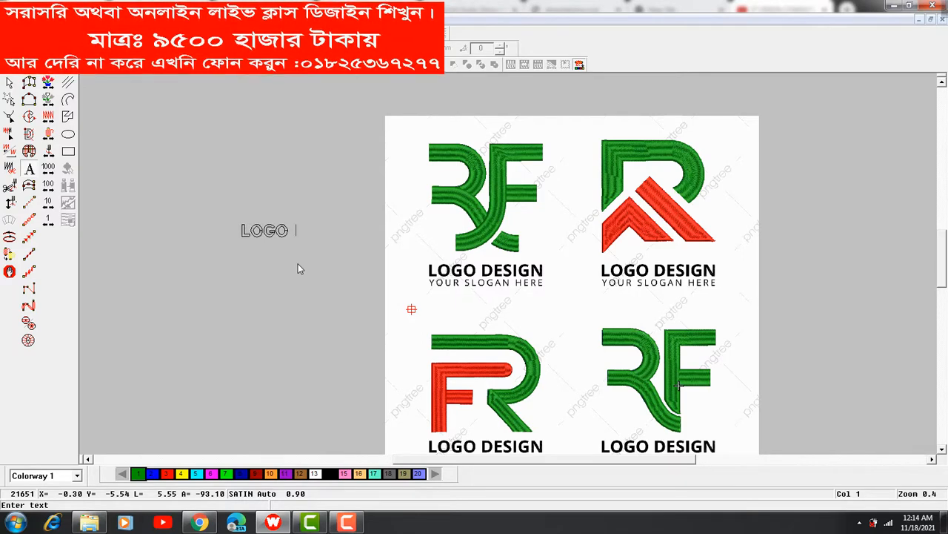
pyautogui.write('DESIG')
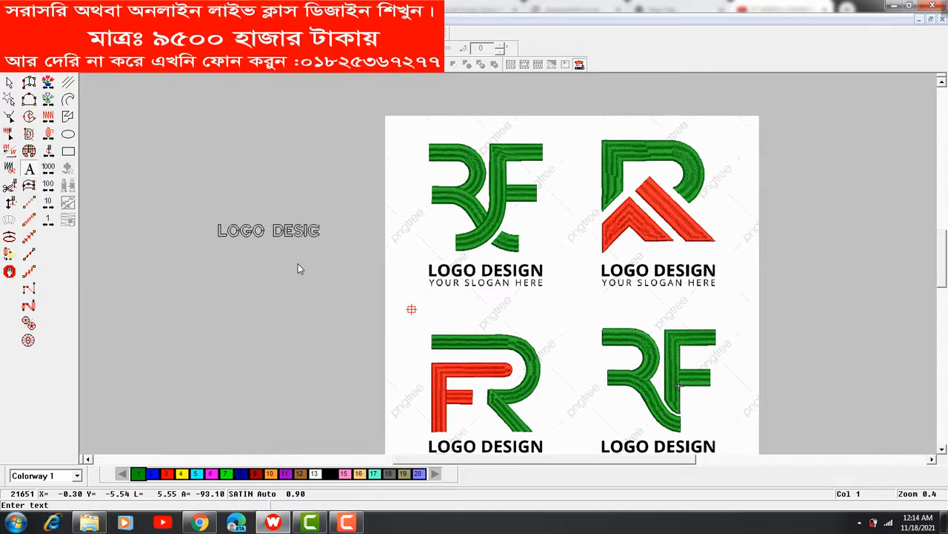
pyautogui.write('N')
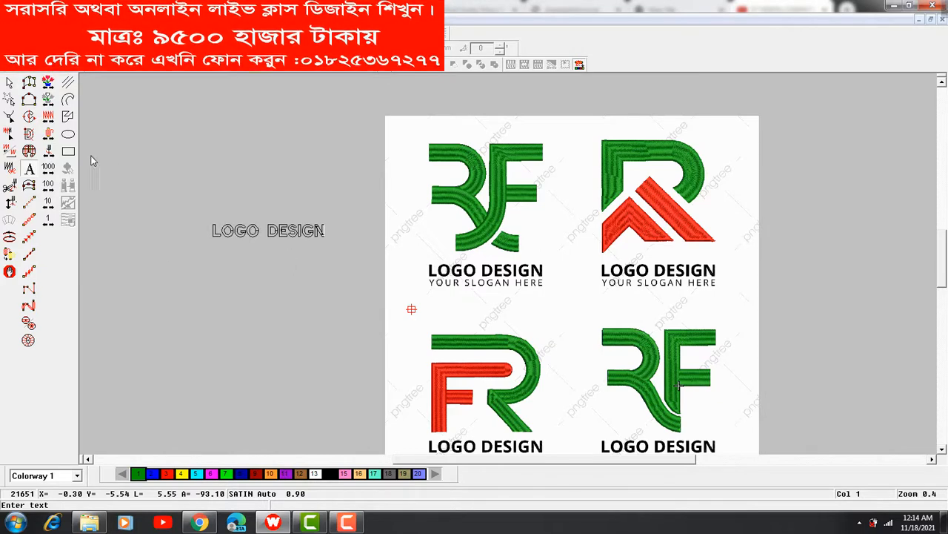
pyautogui.click(11, 82)
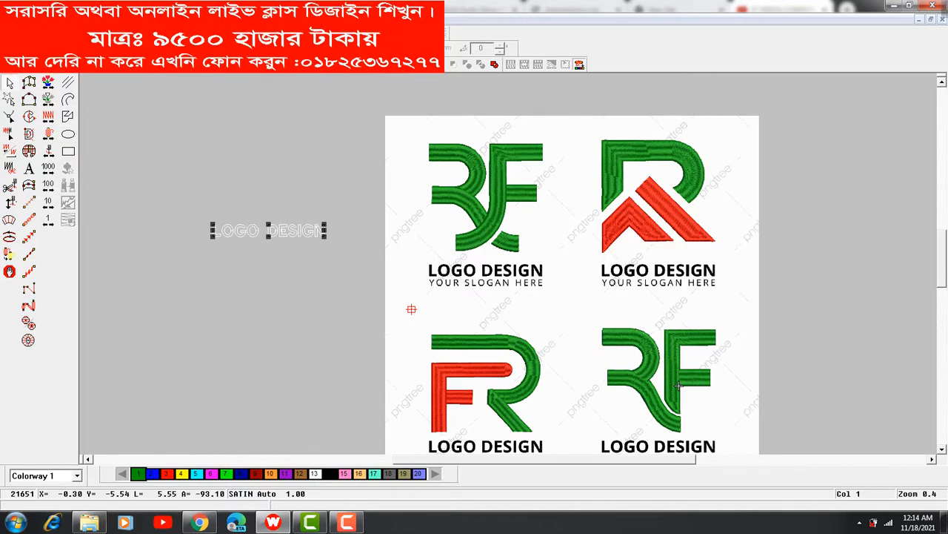
# Generate stitches for the LOGO DESIGN lettering and fit it over the matching caption under the upper-left RF logo
pyautogui.press('g')
pyautogui.moveTo(273, 232); pyautogui.dragTo(486, 273)
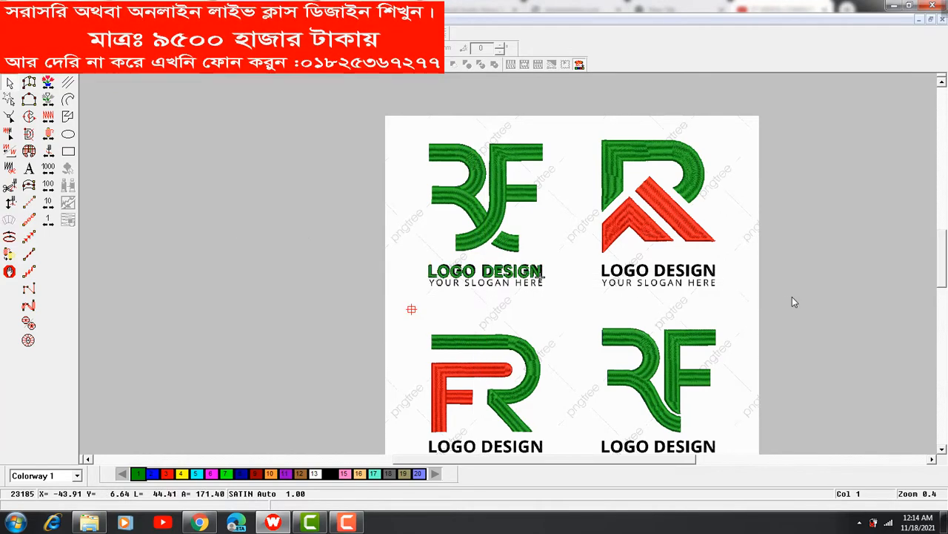
pyautogui.press('z')
pyautogui.click(524, 278)
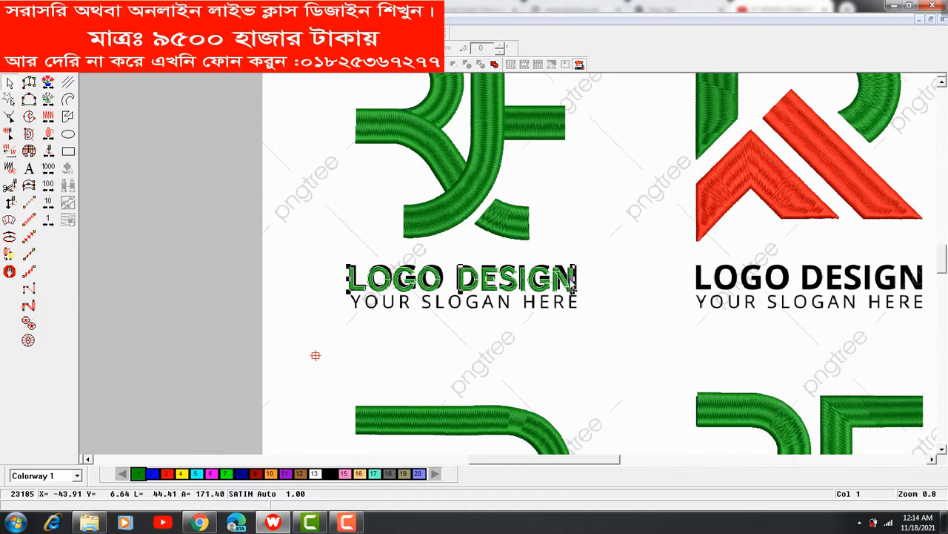
pyautogui.moveTo(573, 280); pyautogui.dragTo(577, 280)
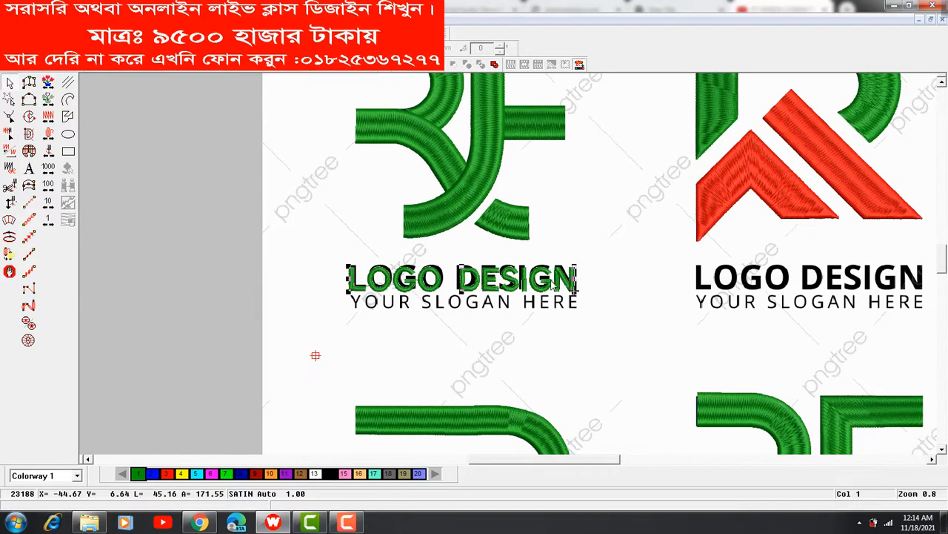
pyautogui.moveTo(461, 264); pyautogui.dragTo(463, 279)
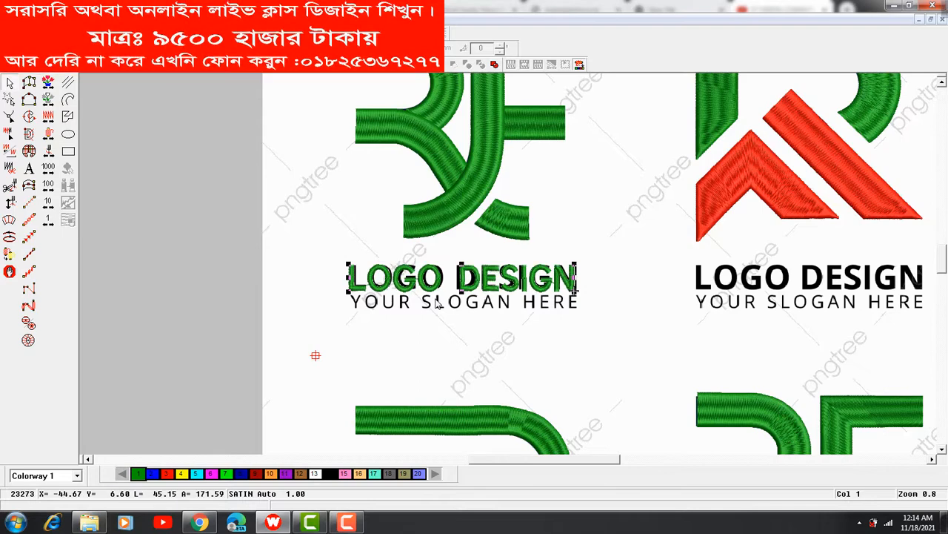
# Duplicate the LOGO DESIGN lettering and shift the copy horizontally onto the caption under the upper-right logo
pyautogui.hotkey('shift', 'z')
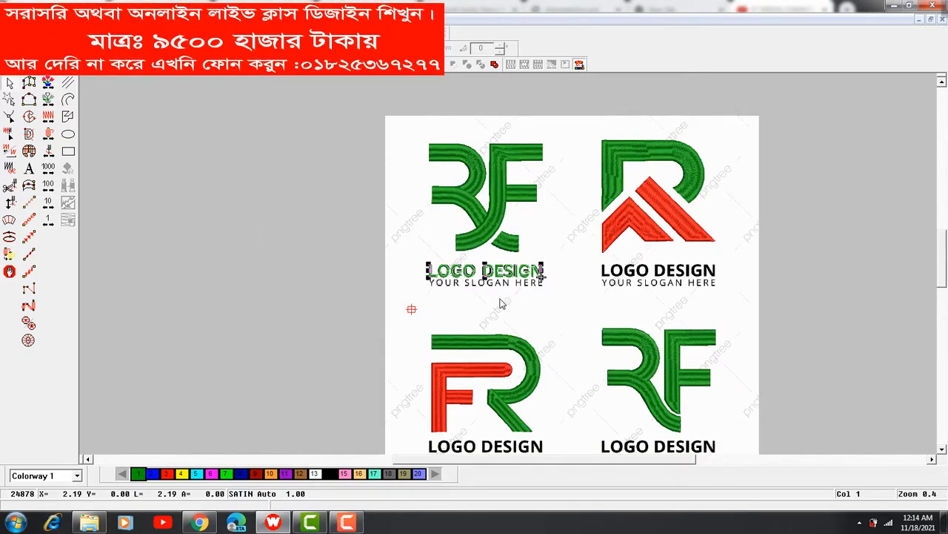
pyautogui.press('Right')
pyautogui.press('Right')
pyautogui.press('Right')
pyautogui.press('Right')
pyautogui.press('Right')
pyautogui.press('Right')
pyautogui.press('Right')
pyautogui.press('Right')
pyautogui.press('Right')
pyautogui.press('Right')
pyautogui.press('Right')
pyautogui.press('Right')
pyautogui.press('Right')
pyautogui.press('Right')
pyautogui.press('Right')
pyautogui.press('Right')
pyautogui.press('Right')
pyautogui.press('Right')
pyautogui.press('Right')
pyautogui.press('Right')
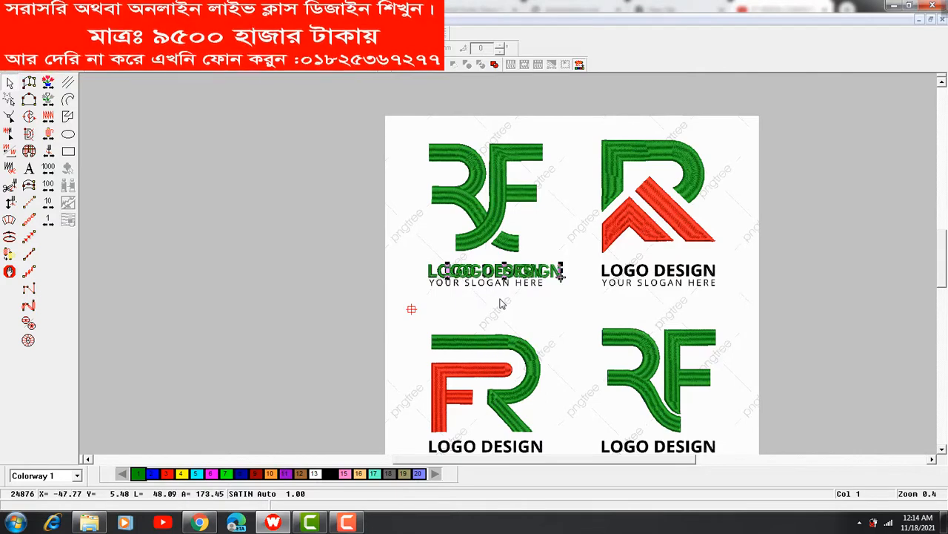
pyautogui.press('Right')
pyautogui.press('Right')
pyautogui.press('Right')
pyautogui.press('Right')
pyautogui.press('Right')
pyautogui.press('Right')
pyautogui.press('Right')
pyautogui.press('Right')
pyautogui.press('Right')
pyautogui.press('Right')
pyautogui.press('Right')
pyautogui.press('Right')
pyautogui.press('Right')
pyautogui.press('Right')
pyautogui.press('Right')
pyautogui.press('Right')
pyautogui.press('Right')
pyautogui.press('Right')
pyautogui.press('Right')
pyautogui.press('Right')
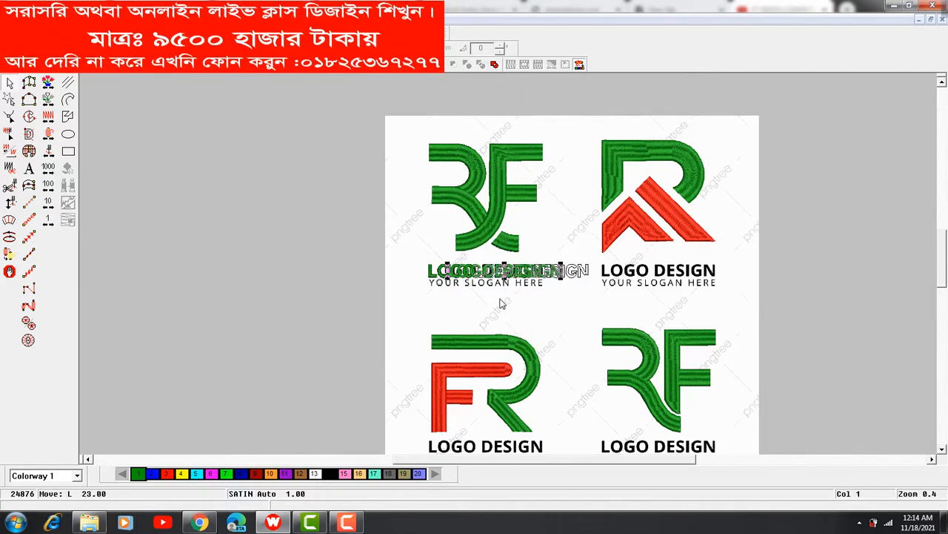
pyautogui.press('Right')
pyautogui.press('Right')
pyautogui.press('Right')
pyautogui.press('Right')
pyautogui.press('Right')
pyautogui.press('Right')
pyautogui.press('Right')
pyautogui.press('Right')
pyautogui.press('Right')
pyautogui.press('Right')
pyautogui.press('Right')
pyautogui.press('Right')
pyautogui.press('Right')
pyautogui.press('Right')
pyautogui.press('Right')
pyautogui.press('Right')
pyautogui.press('Right')
pyautogui.press('Right')
pyautogui.press('Right')
pyautogui.press('Right')
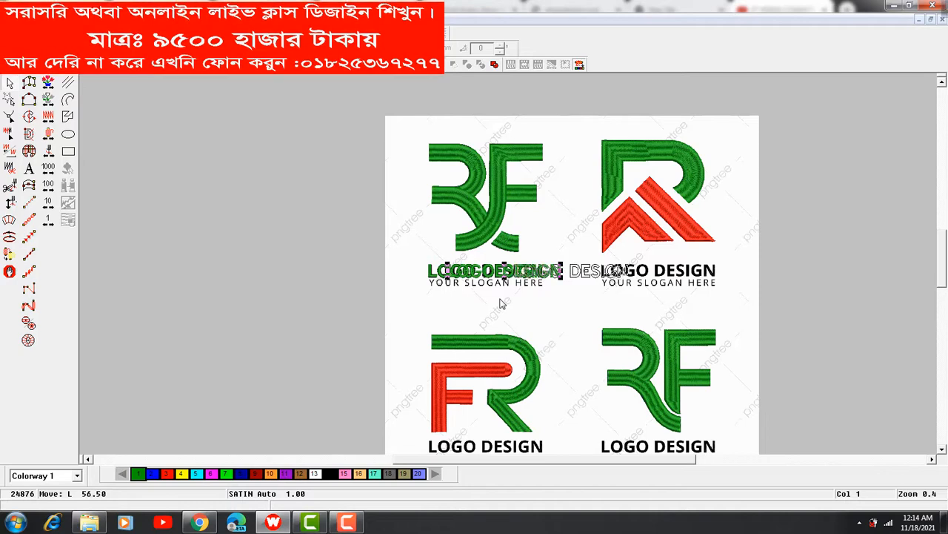
pyautogui.press('Right')
pyautogui.press('Right')
pyautogui.press('Right')
pyautogui.press('Right')
pyautogui.press('Right')
pyautogui.press('Right')
pyautogui.press('Right')
pyautogui.press('Right')
pyautogui.press('Right')
pyautogui.press('Right')
pyautogui.press('Right')
pyautogui.press('Right')
pyautogui.press('Right')
pyautogui.press('Right')
pyautogui.press('Right')
pyautogui.press('Right')
pyautogui.press('Right')
pyautogui.press('Right')
pyautogui.press('Right')
pyautogui.press('Right')
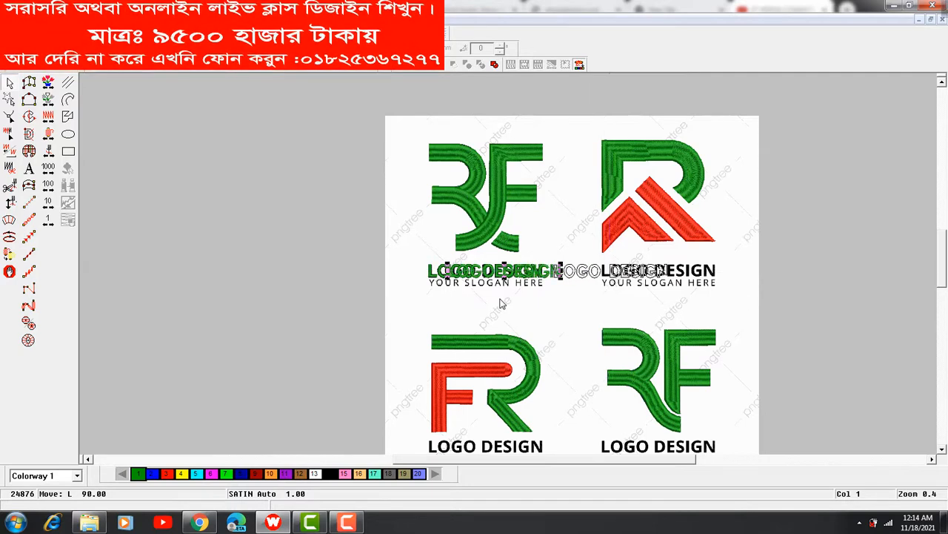
pyautogui.press('Right')
pyautogui.press('Right')
pyautogui.press('Right')
pyautogui.press('Right')
pyautogui.press('Right')
pyautogui.press('Right')
pyautogui.press('Right')
pyautogui.press('Right')
pyautogui.press('Right')
pyautogui.press('Right')
pyautogui.press('Right')
pyautogui.press('Right')
pyautogui.press('Right')
pyautogui.press('Right')
pyautogui.press('Right')
pyautogui.press('Right')
pyautogui.press('Right')
pyautogui.press('Right')
pyautogui.press('Right')
pyautogui.press('Right')
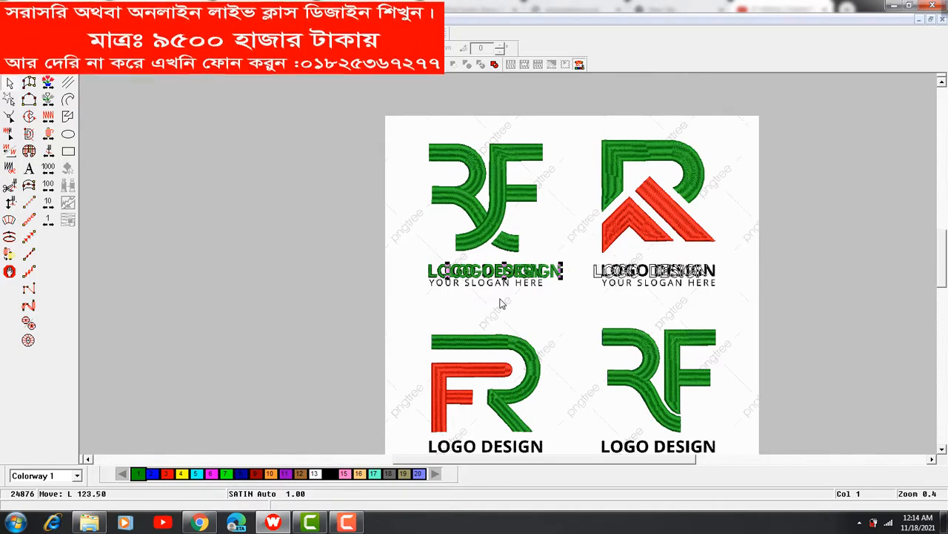
pyautogui.press('Right')
pyautogui.press('Right')
pyautogui.press('Right')
pyautogui.press('Right')
pyautogui.press('Right')
pyautogui.press('Right')
pyautogui.press('Right')
pyautogui.press('Right')
pyautogui.press('Right')
pyautogui.press('Right')
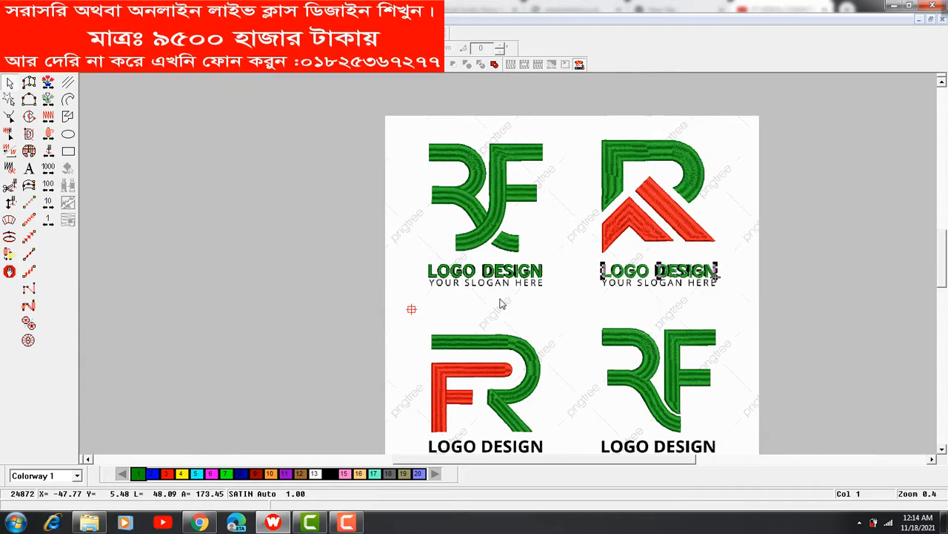
# Fine-tune the copied lettering's horizontal alignment with the caption under the upper-right logo
pyautogui.press('Left')
pyautogui.press('Left')
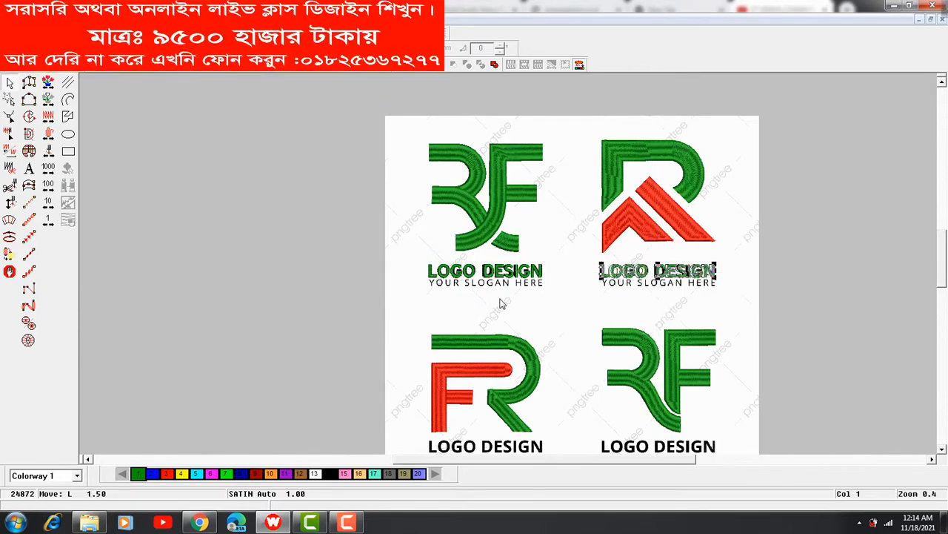
pyautogui.press('Right')
pyautogui.press('Right')
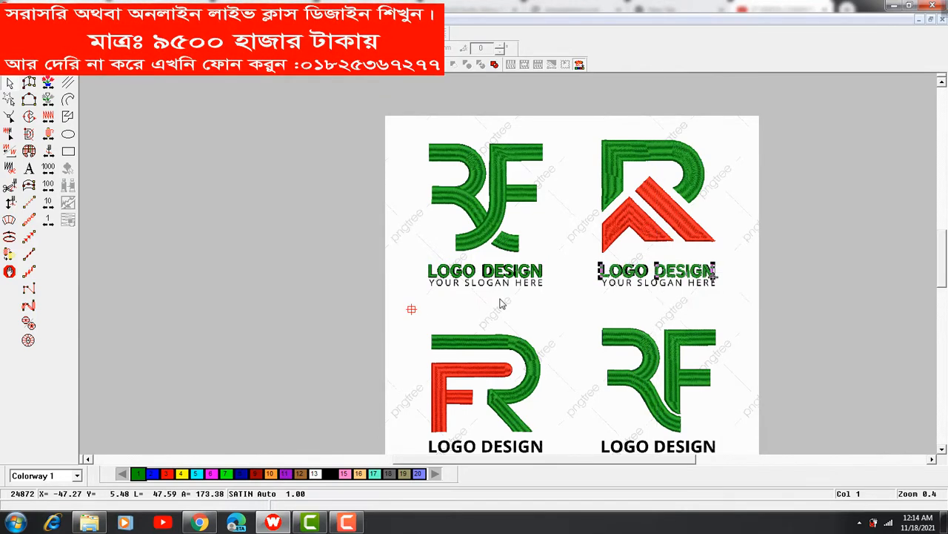
pyautogui.press('Left')
pyautogui.press('Left')
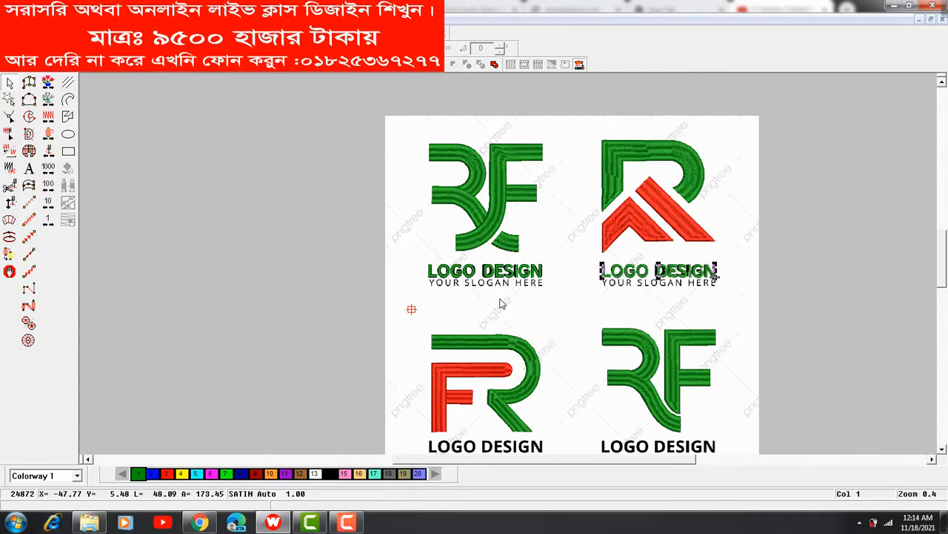
pyautogui.press('Left')
pyautogui.press('Right')
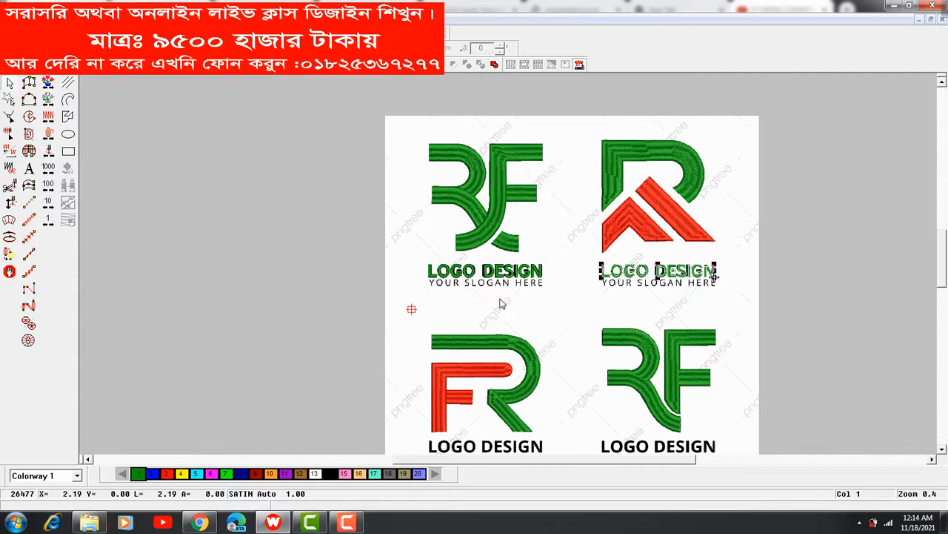
pyautogui.press('Escape')
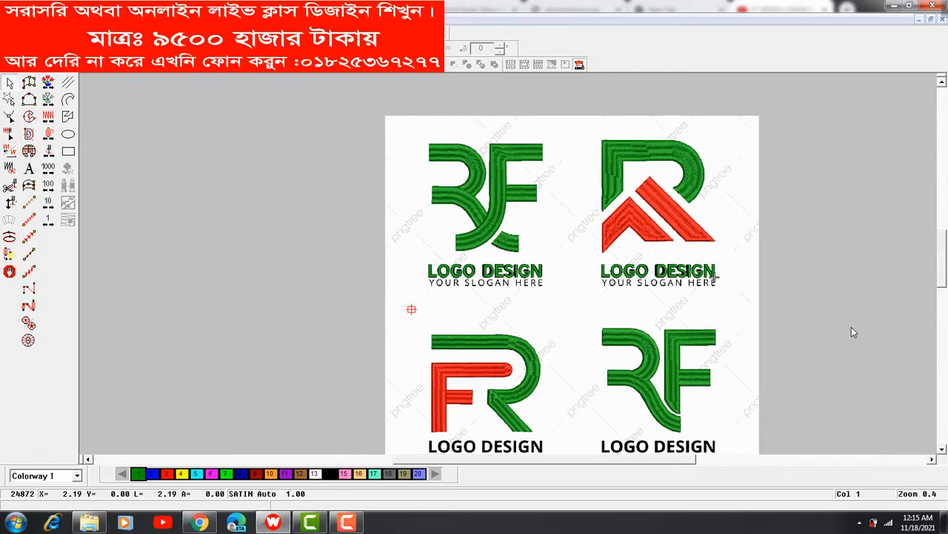
# Copy both LOGO DESIGN letterings straight down onto the captions under the two lower logos, and turn off the realistic preview
pyautogui.click(680, 273)
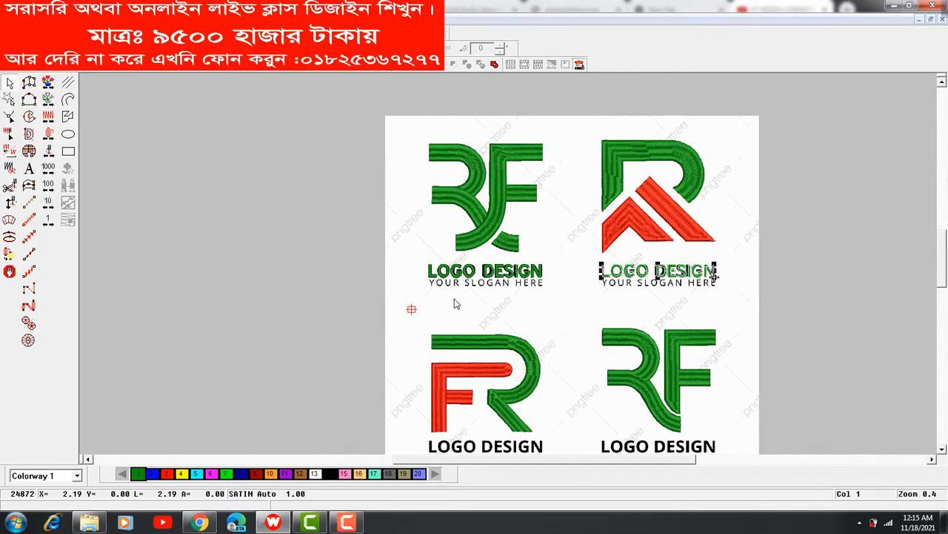
pyautogui.keyDown('ctrl'); pyautogui.click(459, 276); pyautogui.keyUp('ctrl')
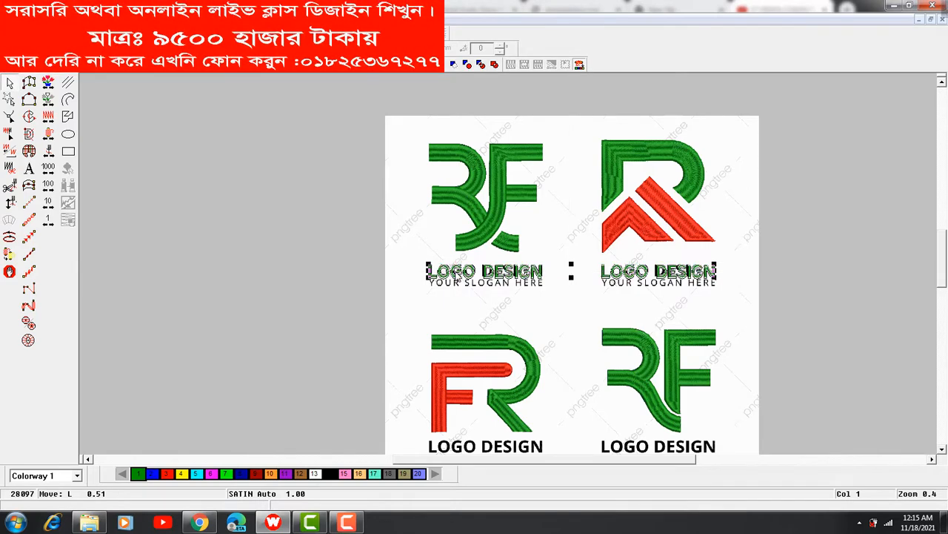
pyautogui.moveTo(457, 274); pyautogui.dragTo(457, 447)
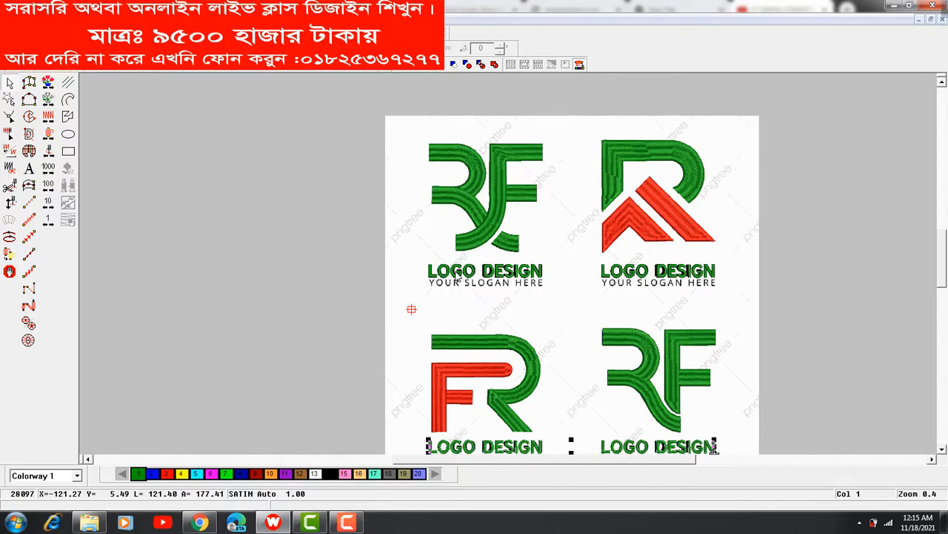
pyautogui.click(836, 343)
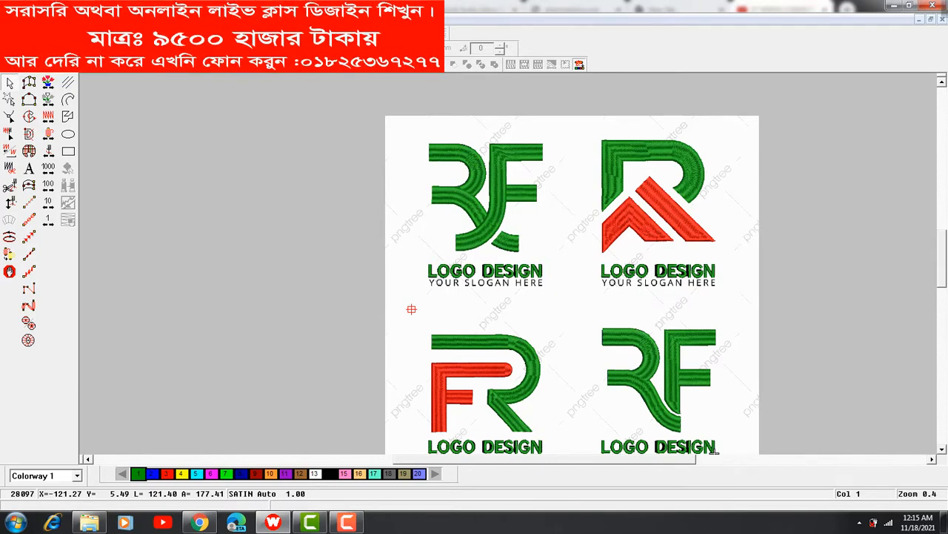
pyautogui.press('t')
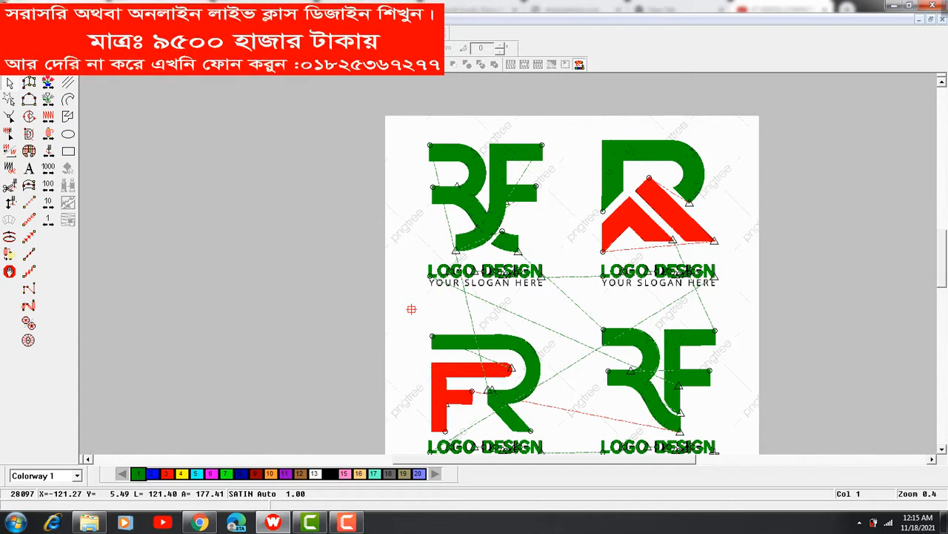
# From the design's first stitch, sequence the two strokes of the R in the upper-left logo and adjust their entry and exit points
pyautogui.press('Home')
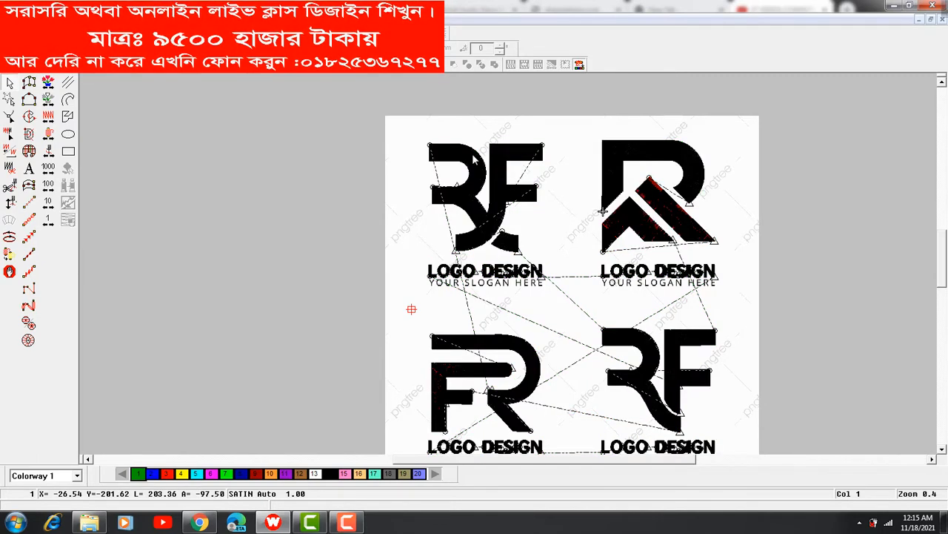
pyautogui.click(448, 153)
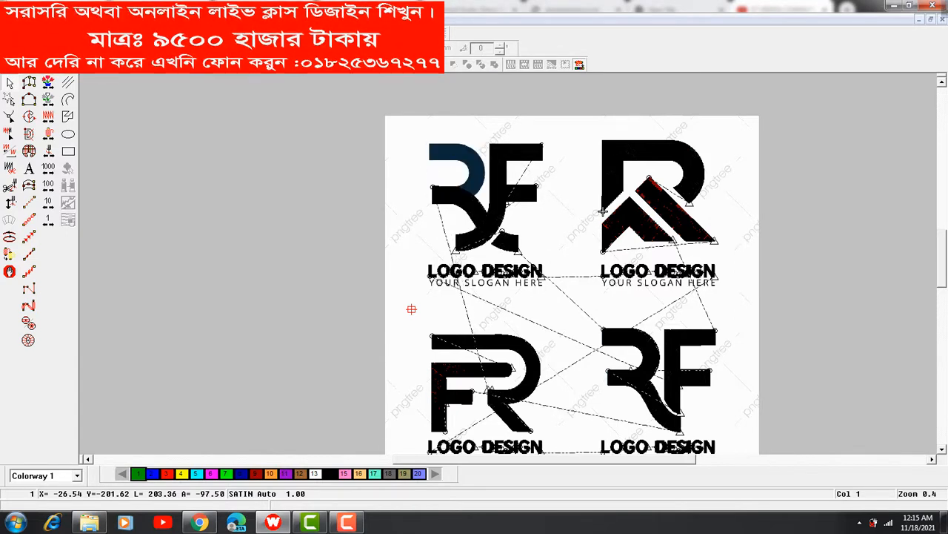
pyautogui.click(10, 117)
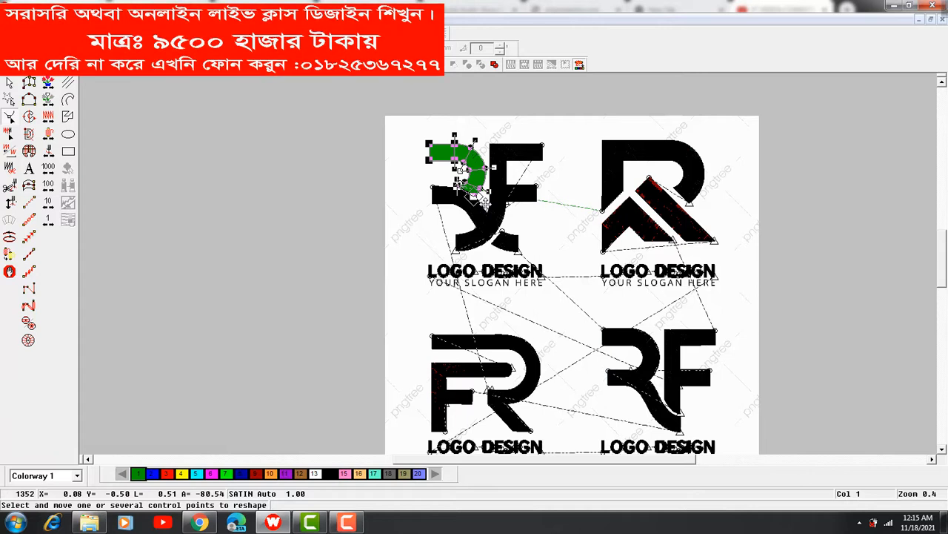
pyautogui.press('Escape')
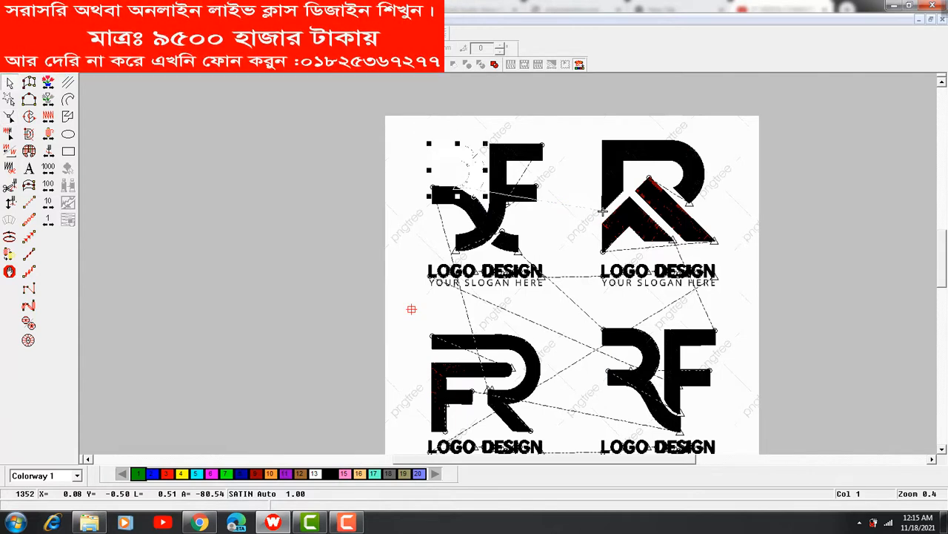
pyautogui.click(444, 205)
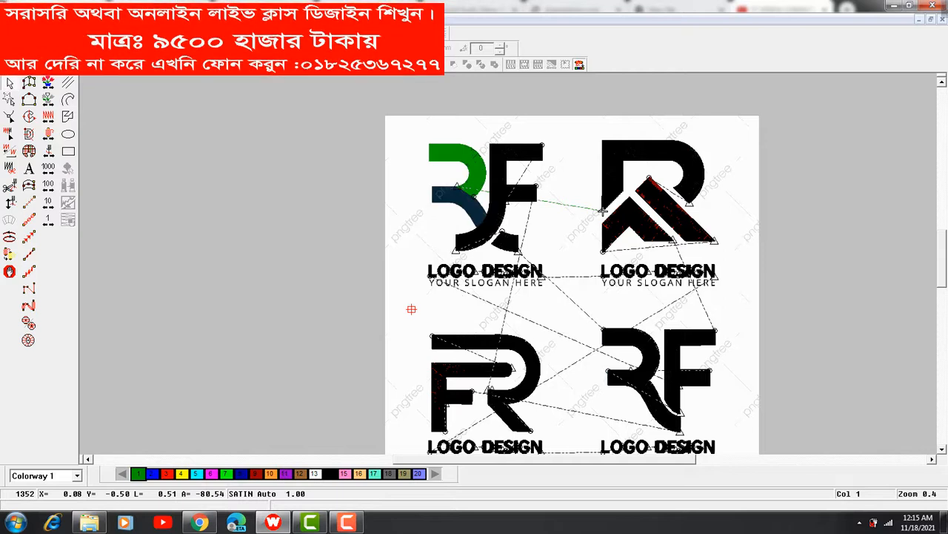
pyautogui.click(10, 116)
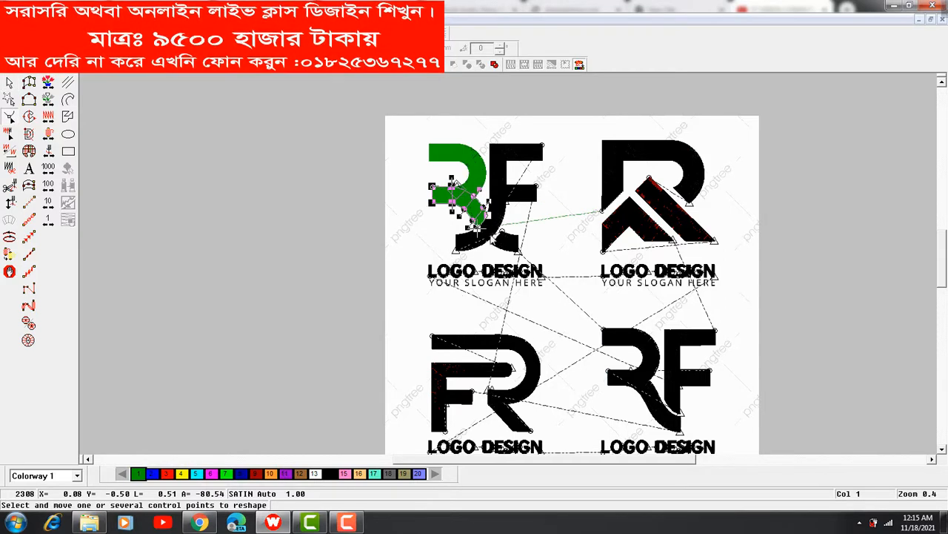
pyautogui.press('Escape')
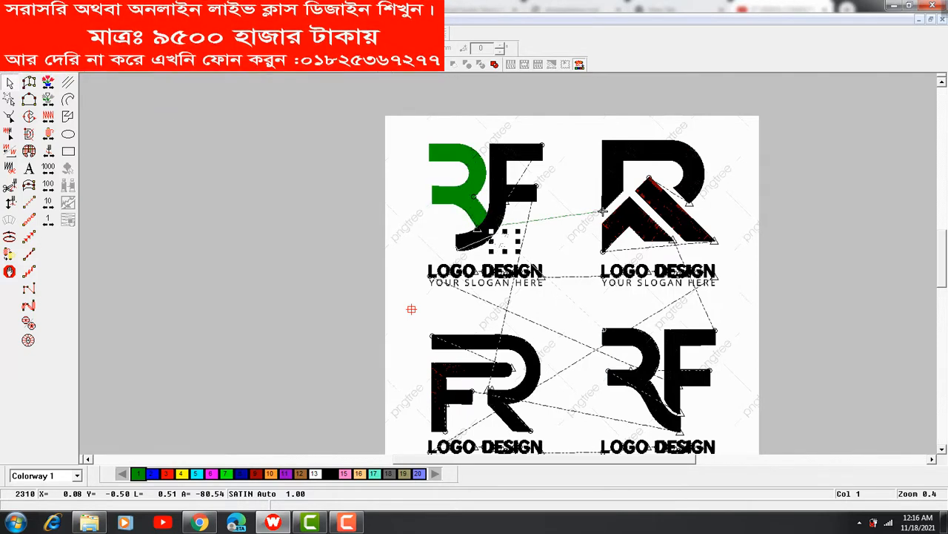
# Reshape the short foot stroke at the lower right of the upper-left logo by repositioning its entry and exit points
pyautogui.click(10, 117)
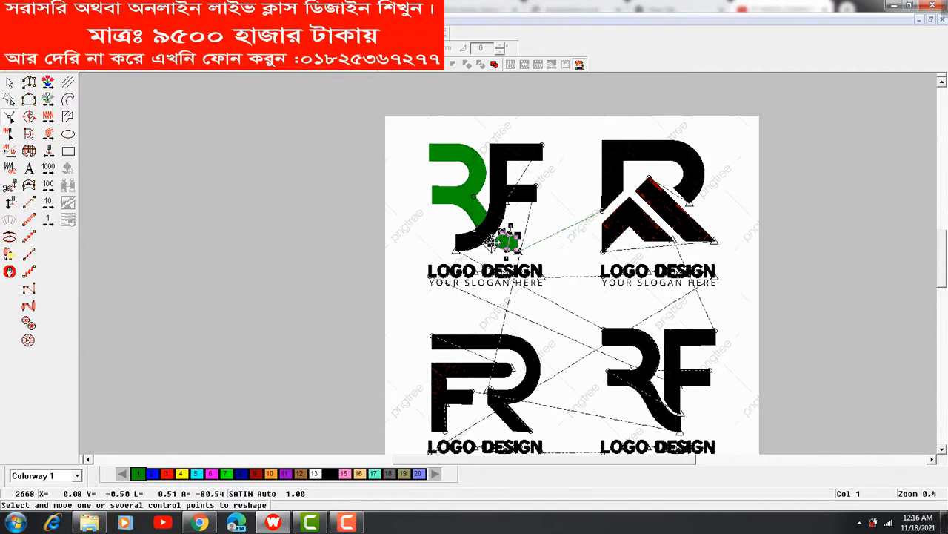
pyautogui.press('Return')
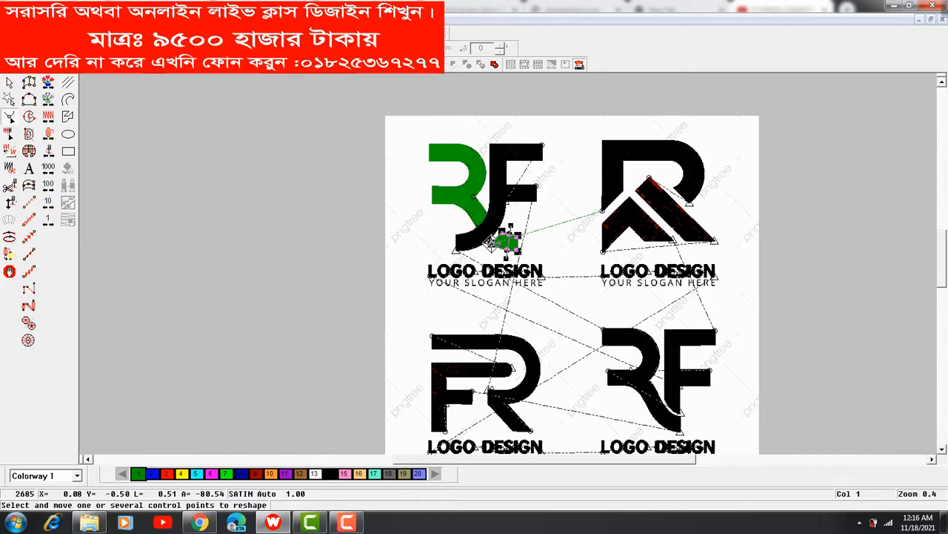
pyautogui.click(8, 83)
pyautogui.press('Delete')
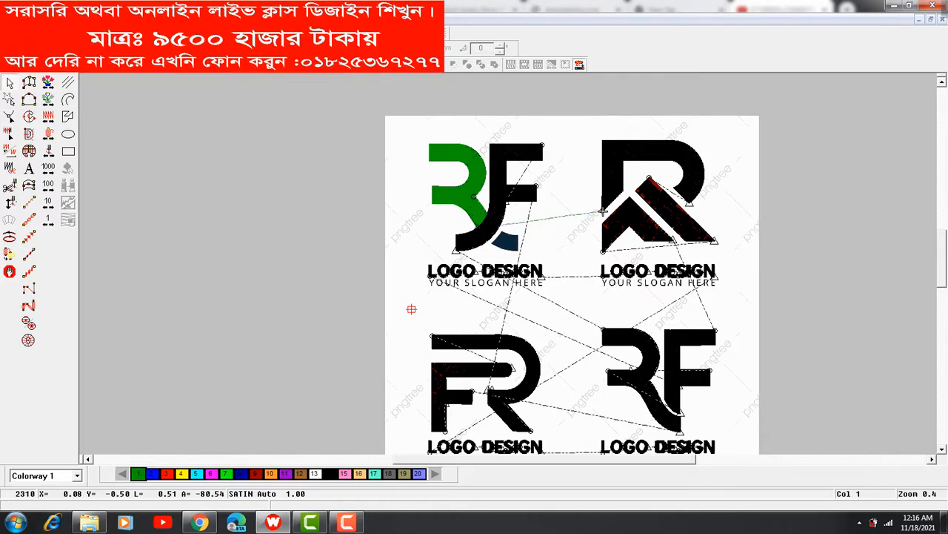
pyautogui.hotkey('ctrl', 'z')
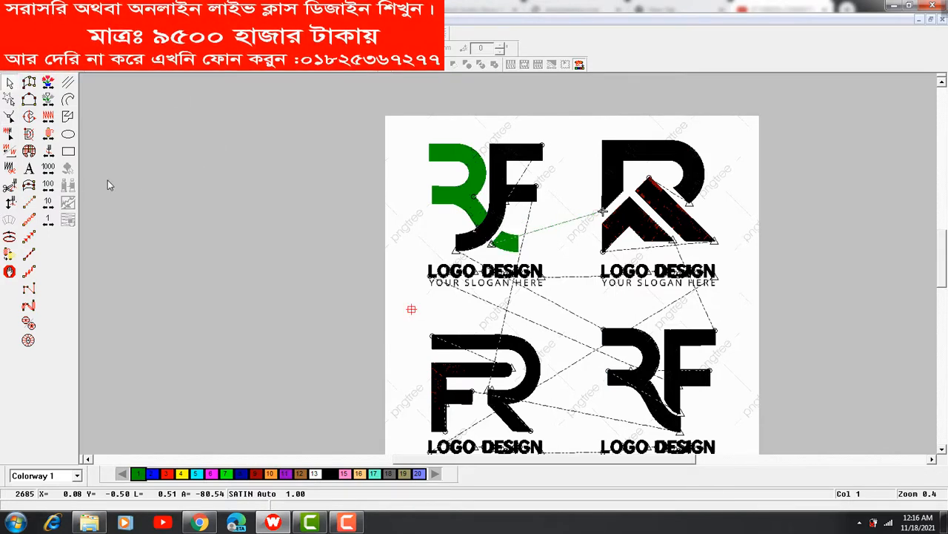
# Draw a four-point run stitch with 2.50 mm stitch length from the R's leg to the outer end of the F's middle bar
pyautogui.click(33, 185)
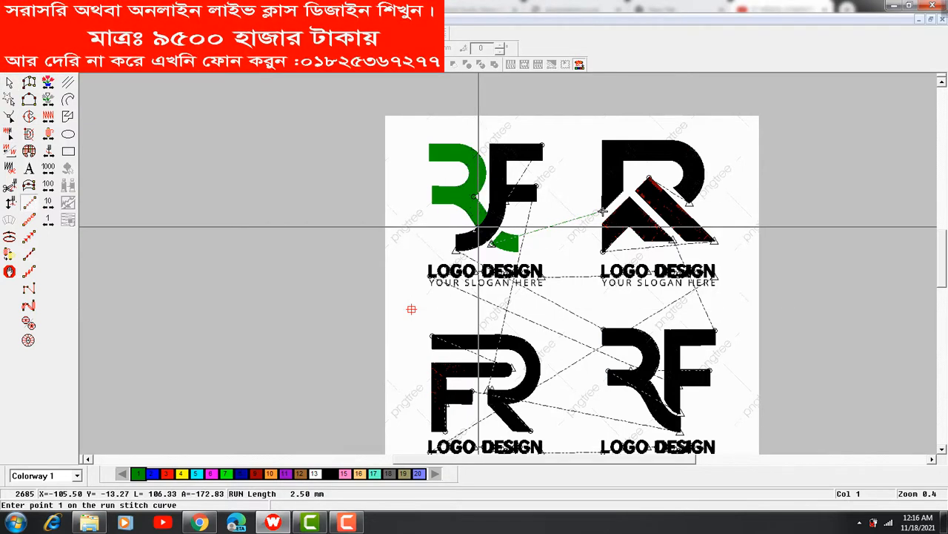
pyautogui.click(478, 227)
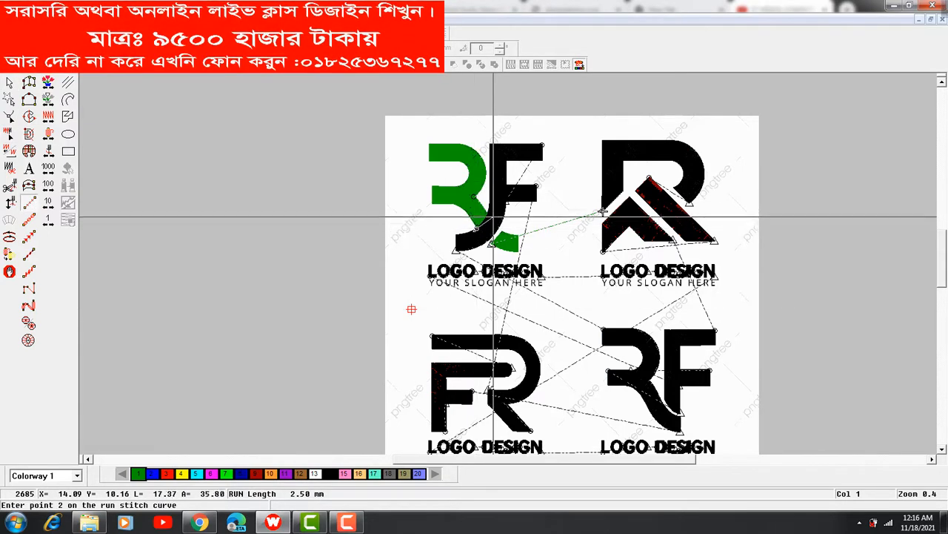
pyautogui.click(493, 214)
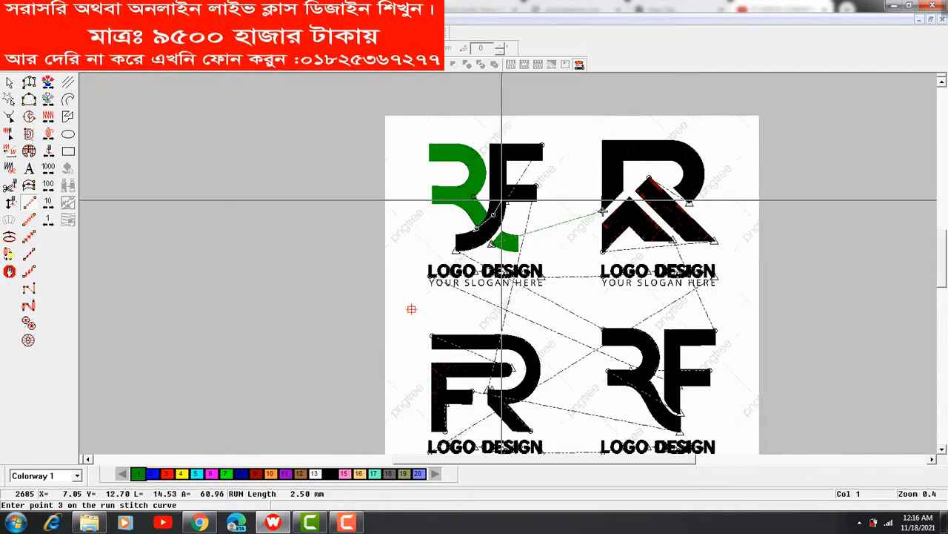
pyautogui.click(502, 200)
pyautogui.click(538, 187)
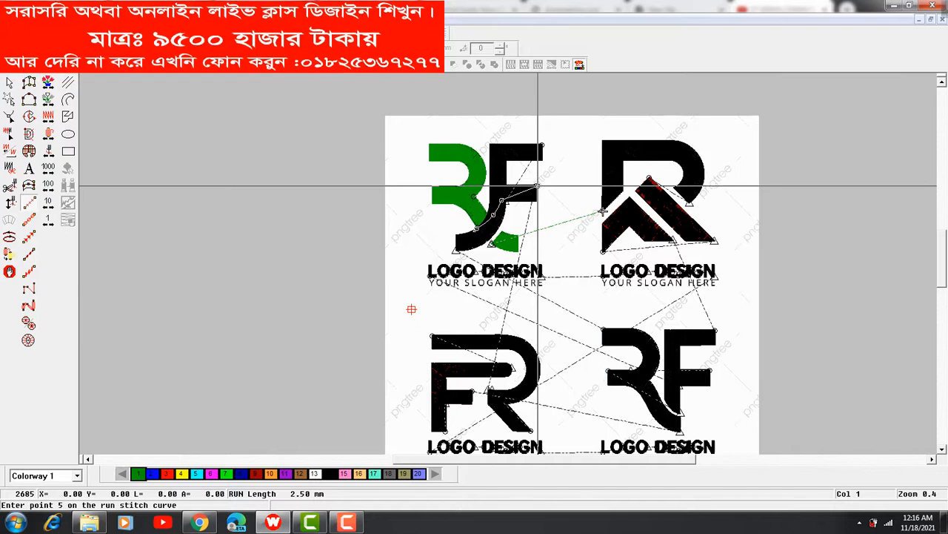
pyautogui.click(11, 82)
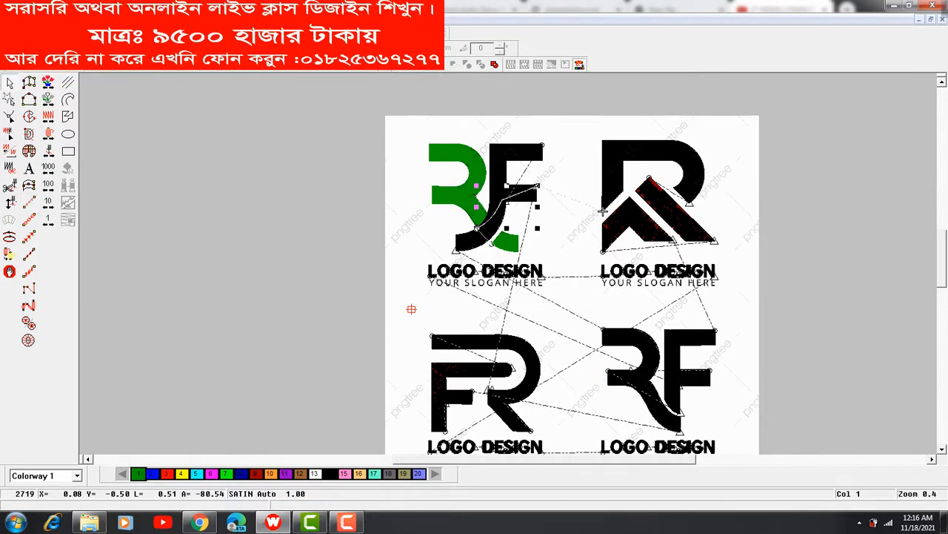
pyautogui.press('Delete')
pyautogui.hotkey('ctrl', 'z')
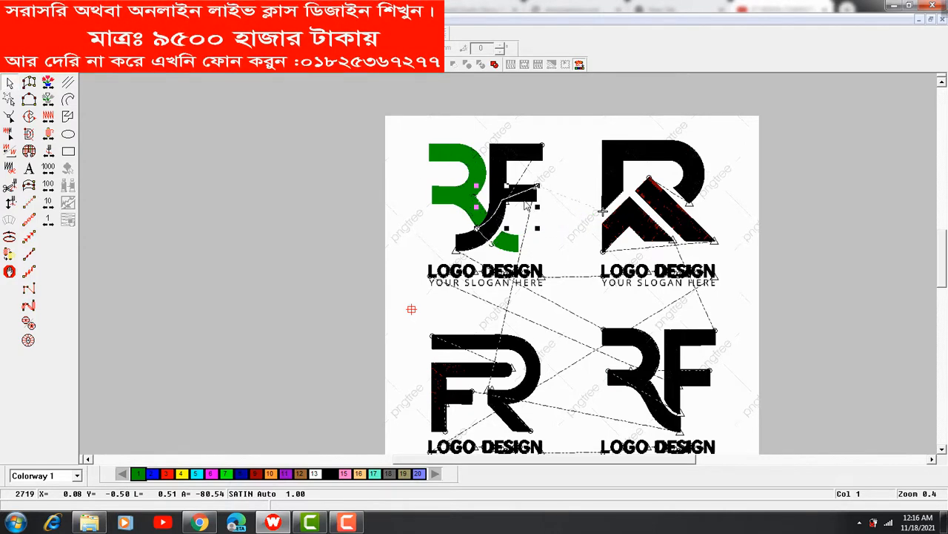
# Sequence the F's middle bar and then its long stem in the upper-left logo, adjusting the entry and exit points of both
pyautogui.click(518, 200)
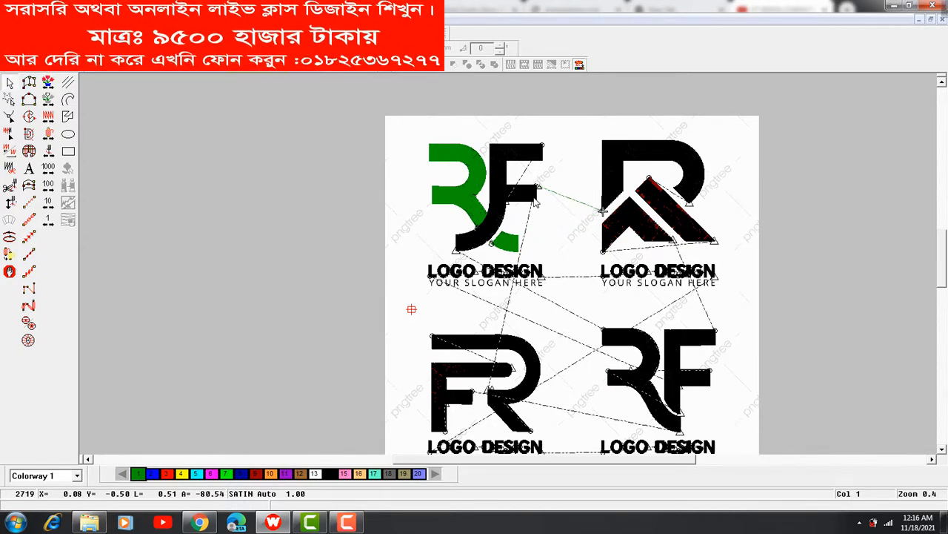
pyautogui.click(535, 203)
pyautogui.click(529, 202)
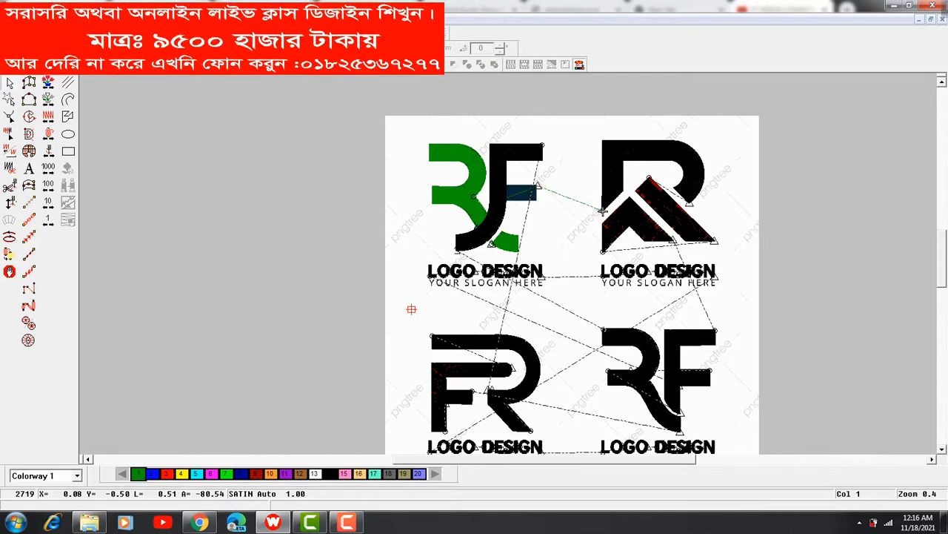
pyautogui.press('h')
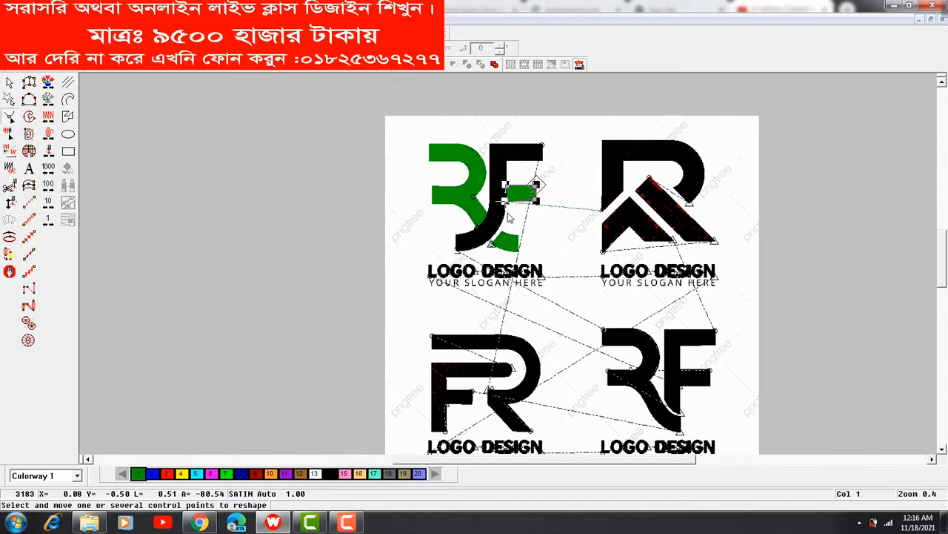
pyautogui.press('Escape')
pyautogui.click(506, 222)
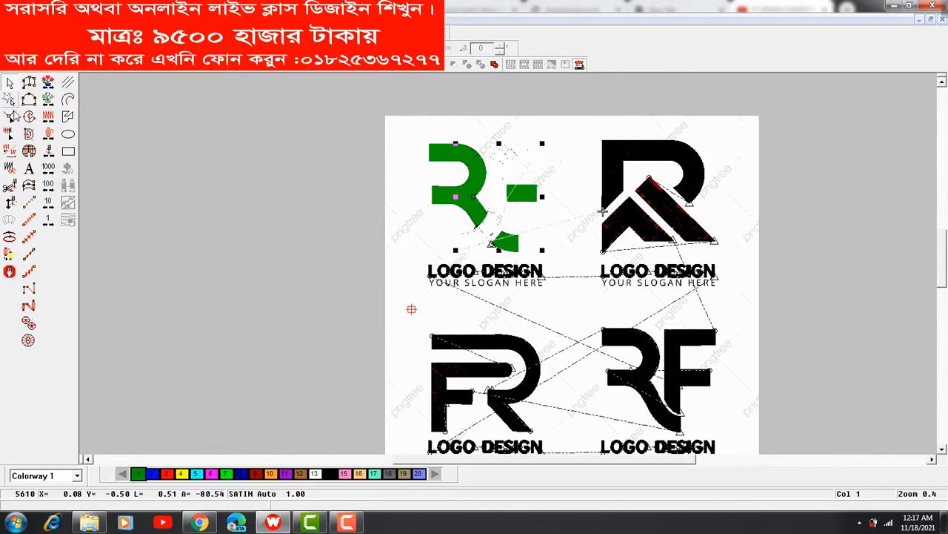
pyautogui.click(9, 117)
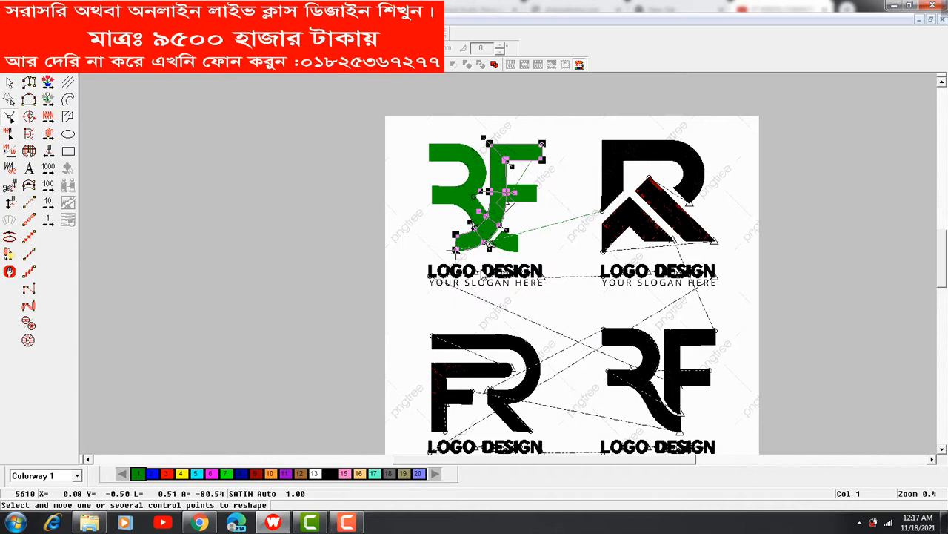
pyautogui.click(7, 83)
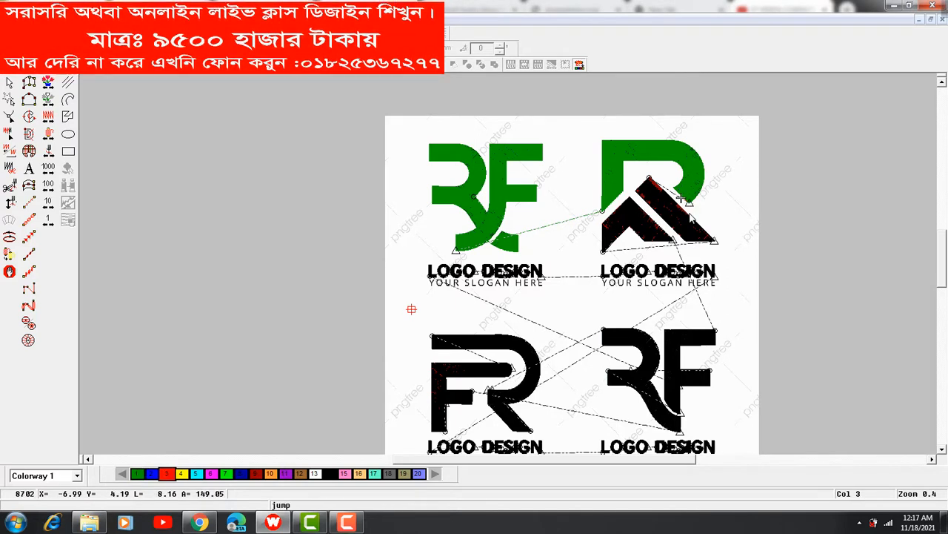
# Adjust the entry and exit points of the red diagonal bar and the red chevron in the upper-right logo
pyautogui.click(685, 224)
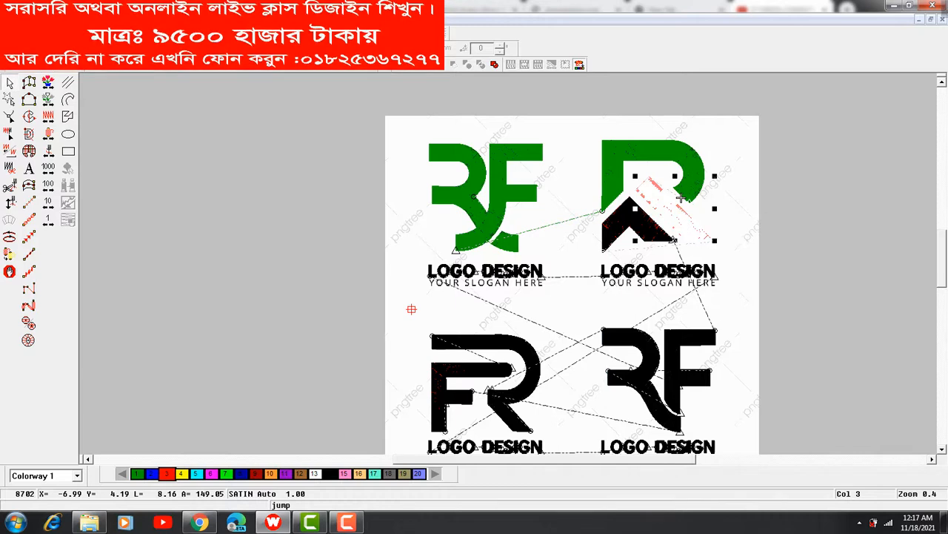
pyautogui.click(12, 118)
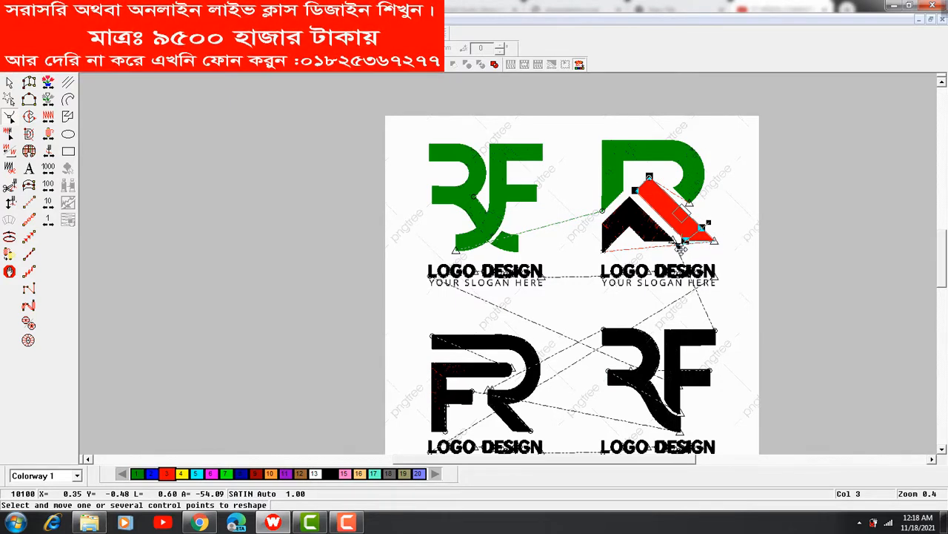
pyautogui.click(8, 83)
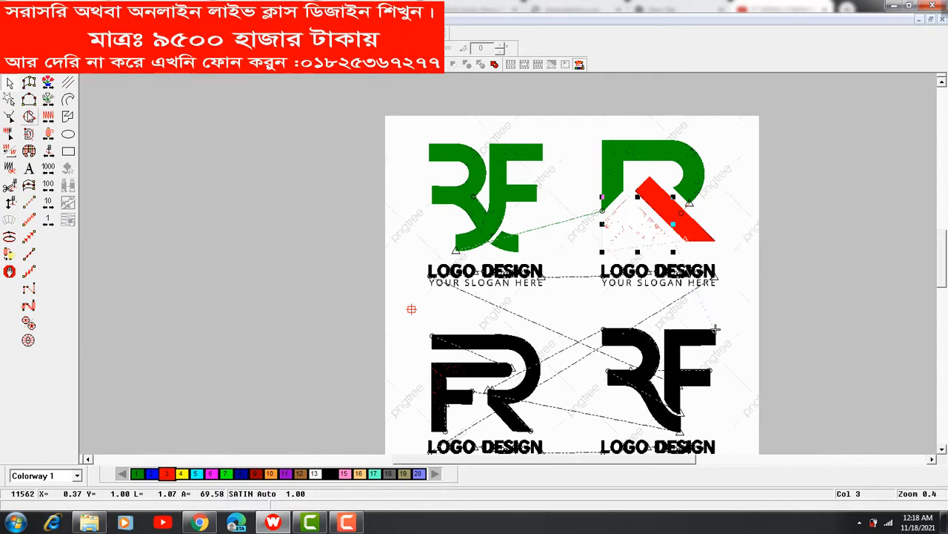
pyautogui.press('h')
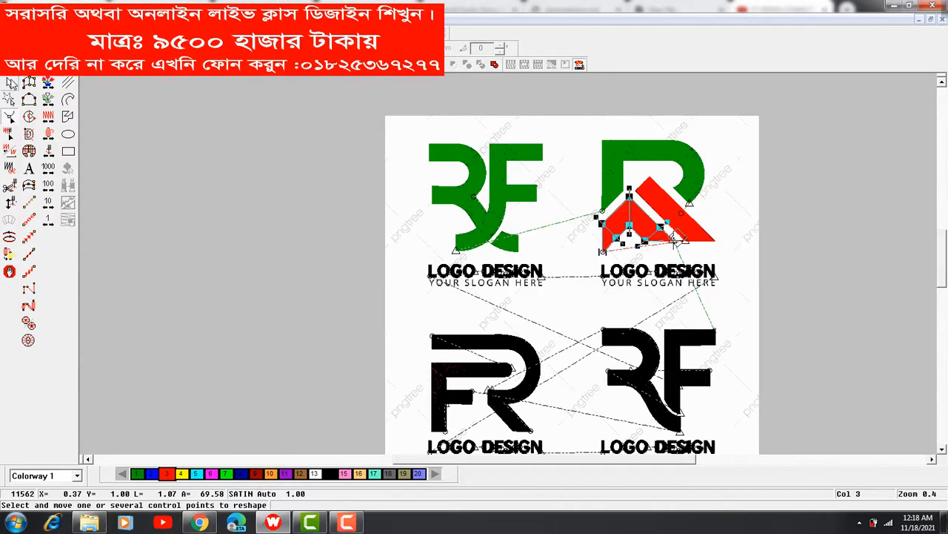
pyautogui.click(10, 83)
pyautogui.press('Escape')
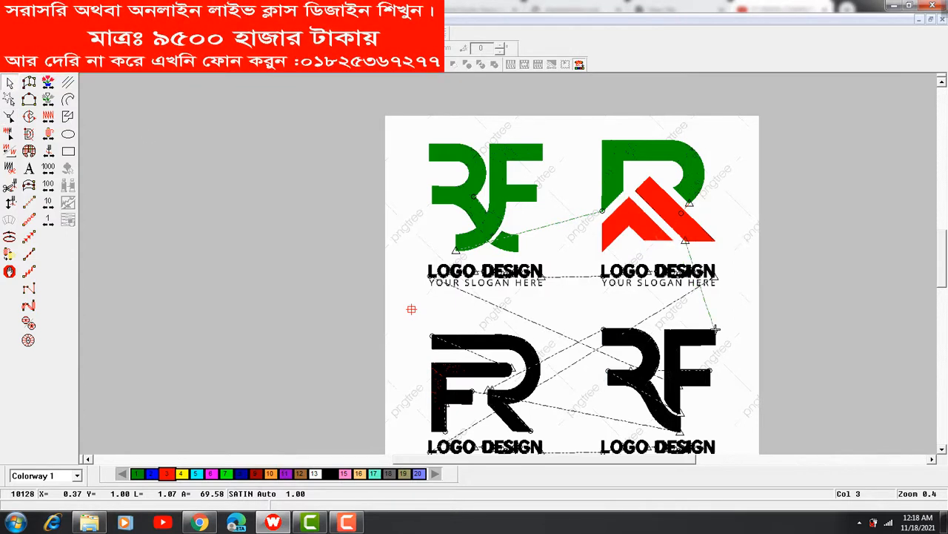
pyautogui.hotkey('ctrl', 'z')
pyautogui.press('Escape')
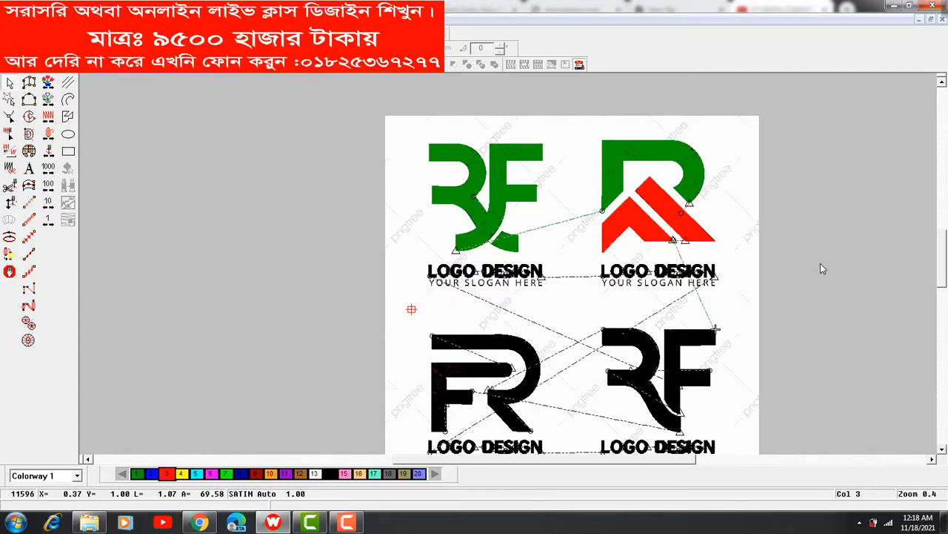
# Bring the R's upper curved stroke in the lower-right logo next in sequence and reposition its exit point at the stroke's lower end
pyautogui.scroll(-2, 758, 365)
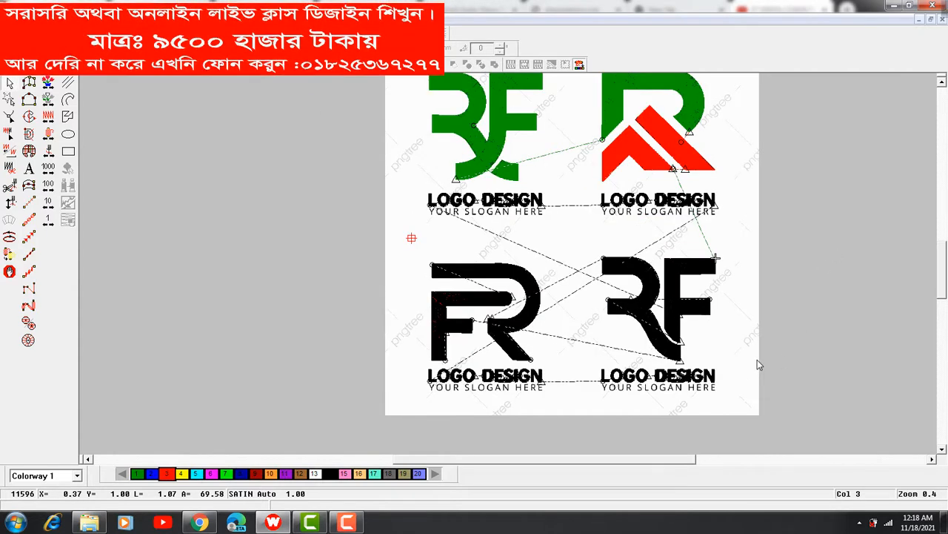
pyautogui.click(616, 275)
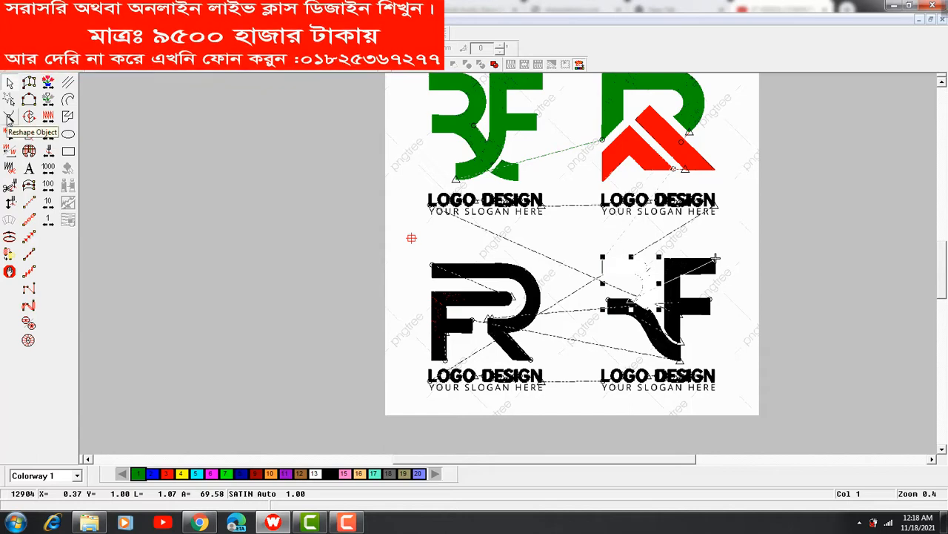
pyautogui.press('z')
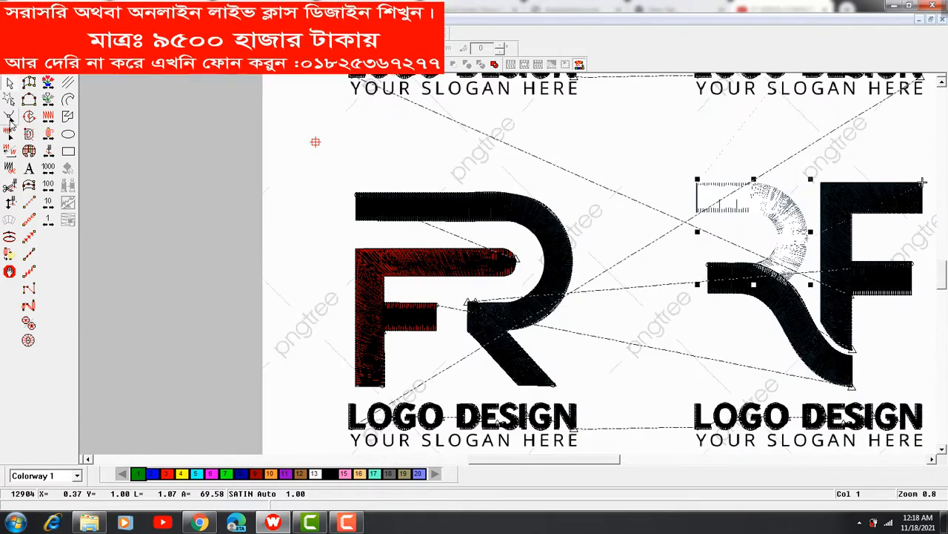
pyautogui.click(9, 119)
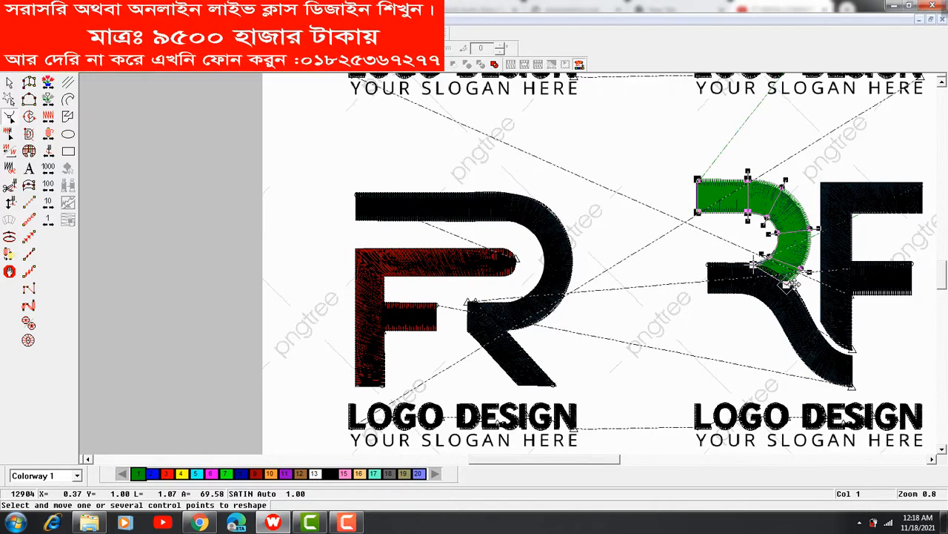
pyautogui.moveTo(792, 284); pyautogui.dragTo(793, 284)
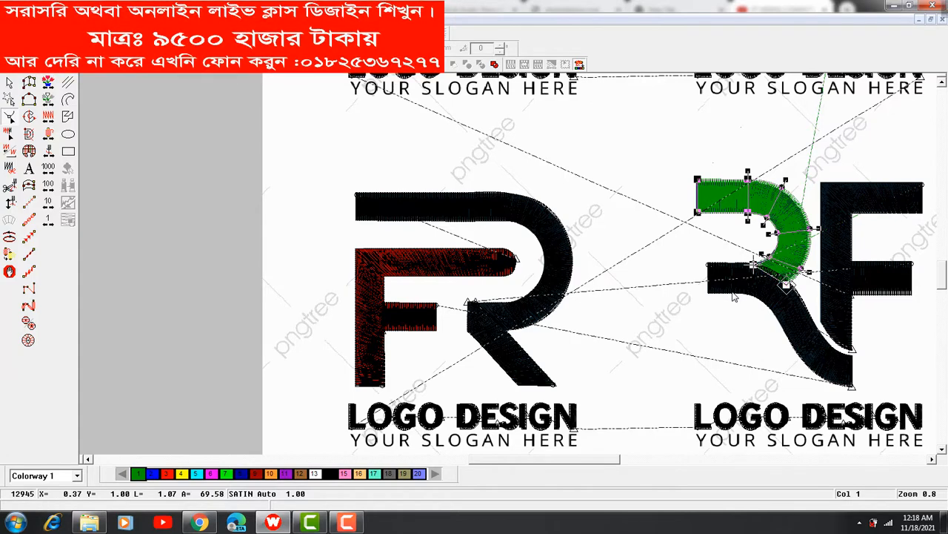
pyautogui.press('Escape')
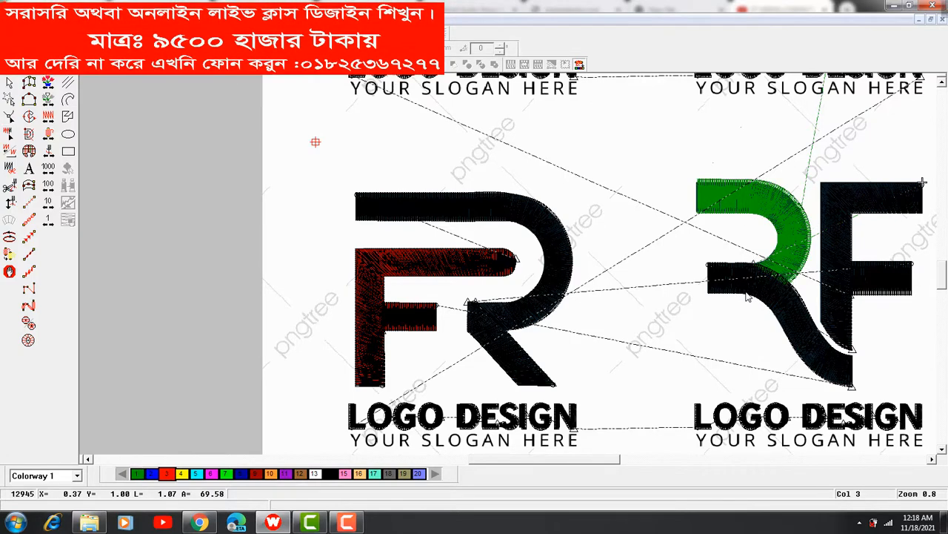
# Assign green thread colour 1 to the R's curved leg in the lower-right logo, sequence it next and adjust its entry and exit points
pyautogui.click(747, 297)
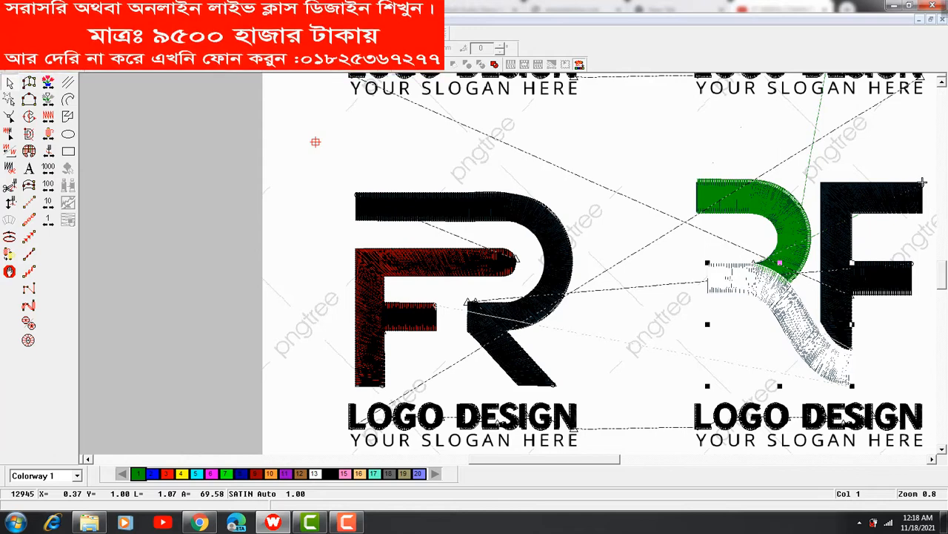
pyautogui.press('h')
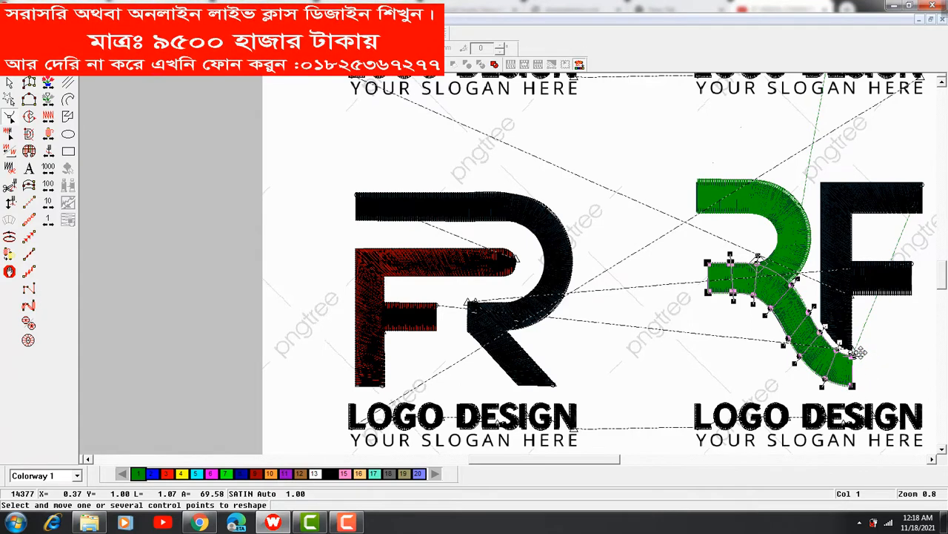
pyautogui.hotkey('shift', 'z')
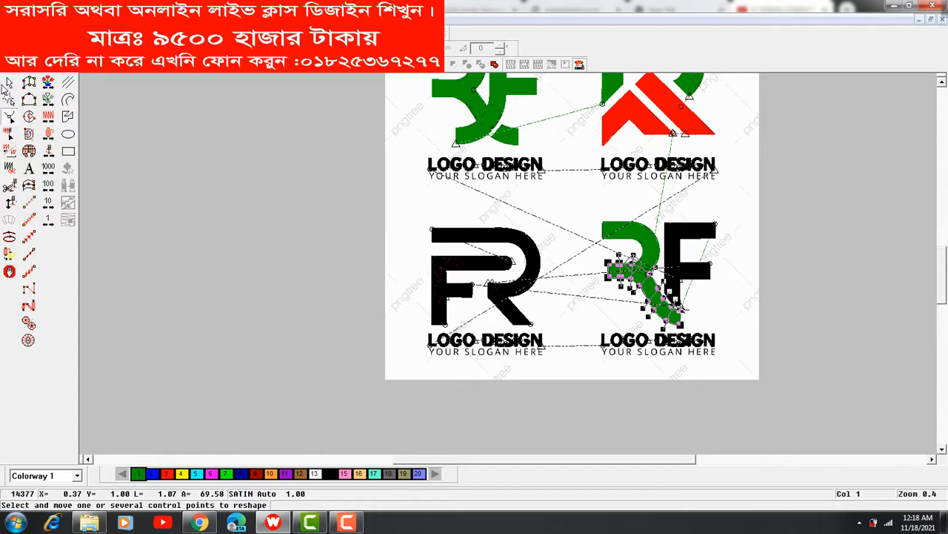
pyautogui.click(7, 84)
pyautogui.press('Return')
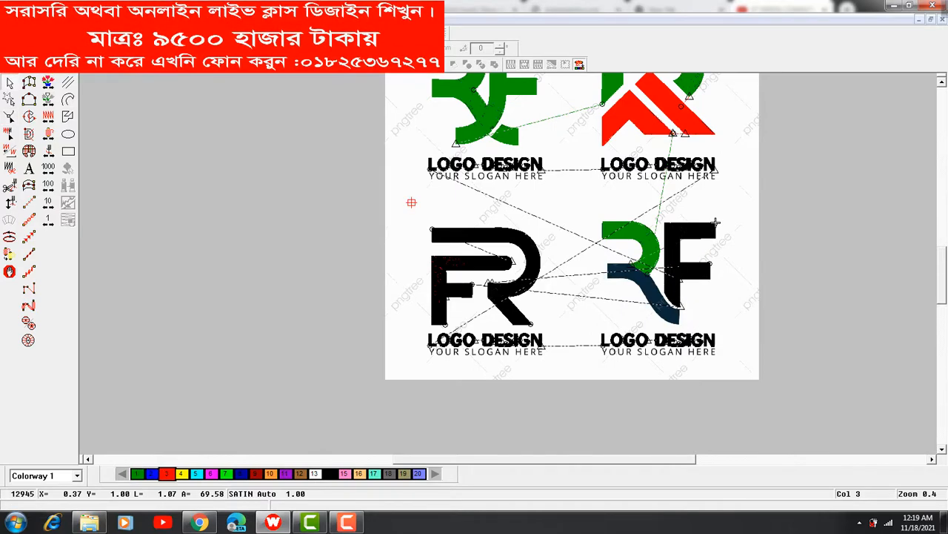
pyautogui.press('z')
pyautogui.hotkey('shift', 'z')
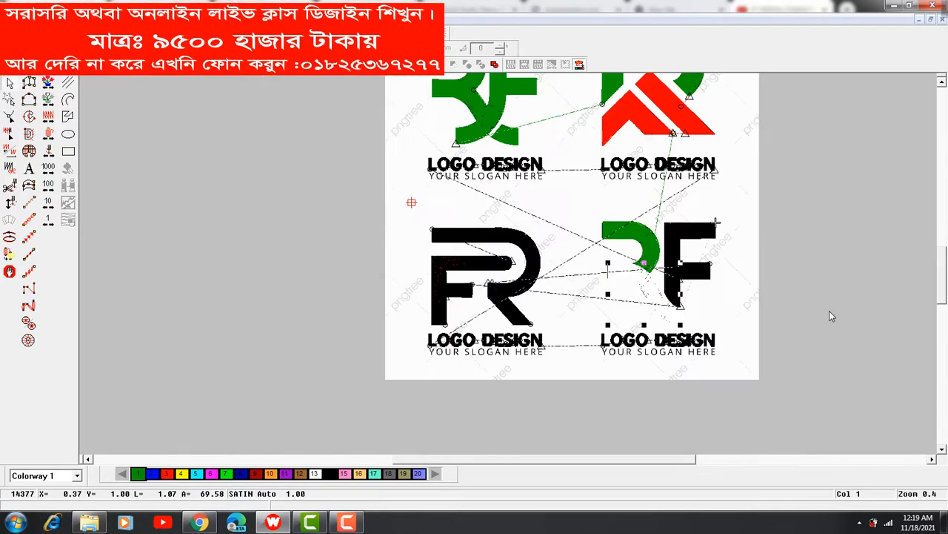
pyautogui.press('Escape')
# Draw a three-point run stitch with 2.50 mm length from the R leg's lower end to the outer end of the F's middle bar in the lower-right logo
pyautogui.press('z')
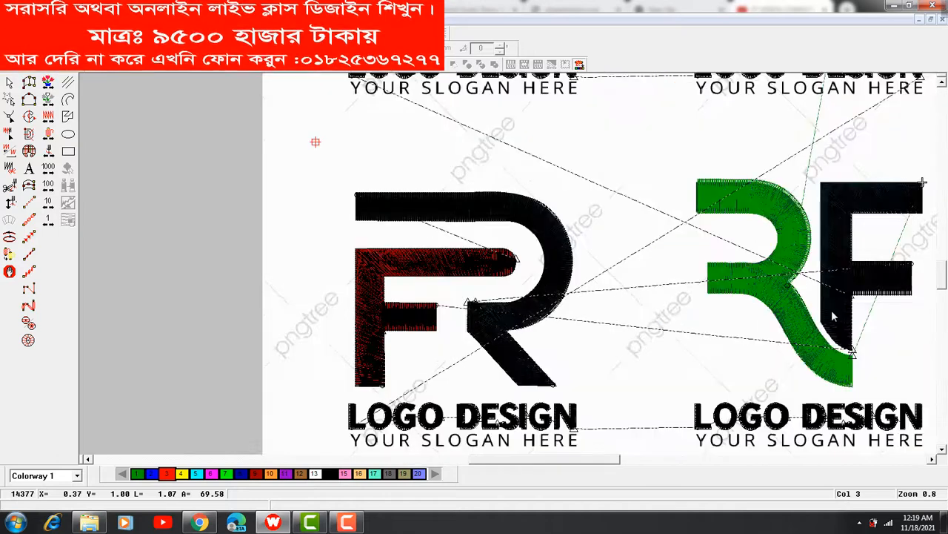
pyautogui.moveTo(604, 467); pyautogui.dragTo(626, 465)
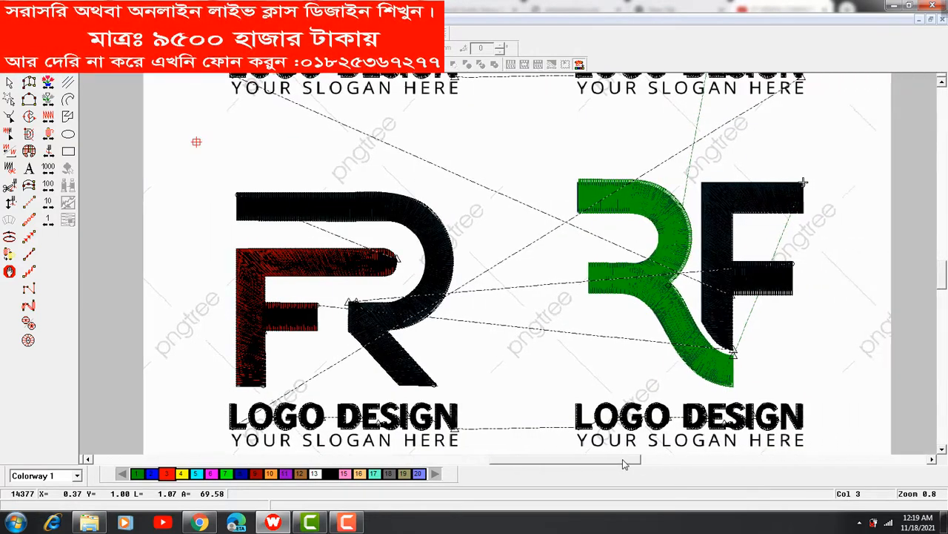
pyautogui.click(28, 205)
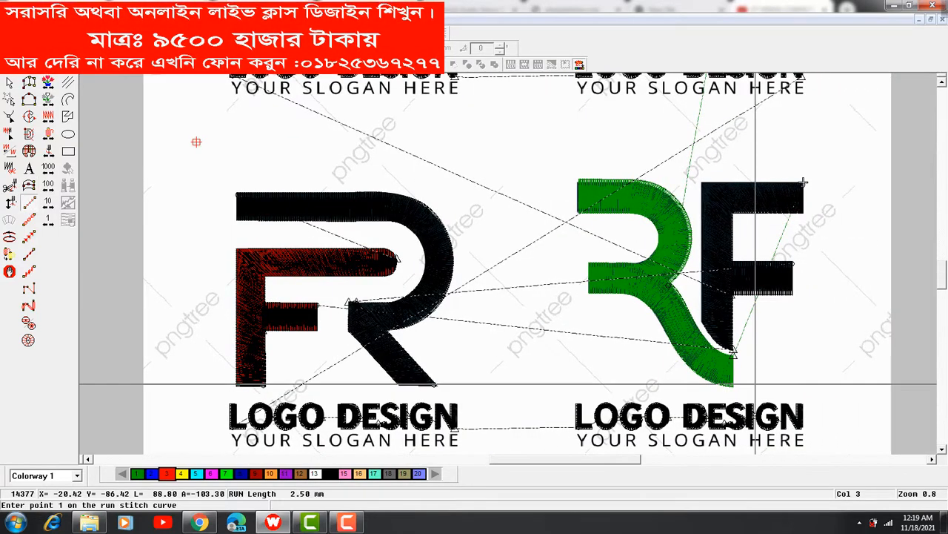
pyautogui.click(731, 348)
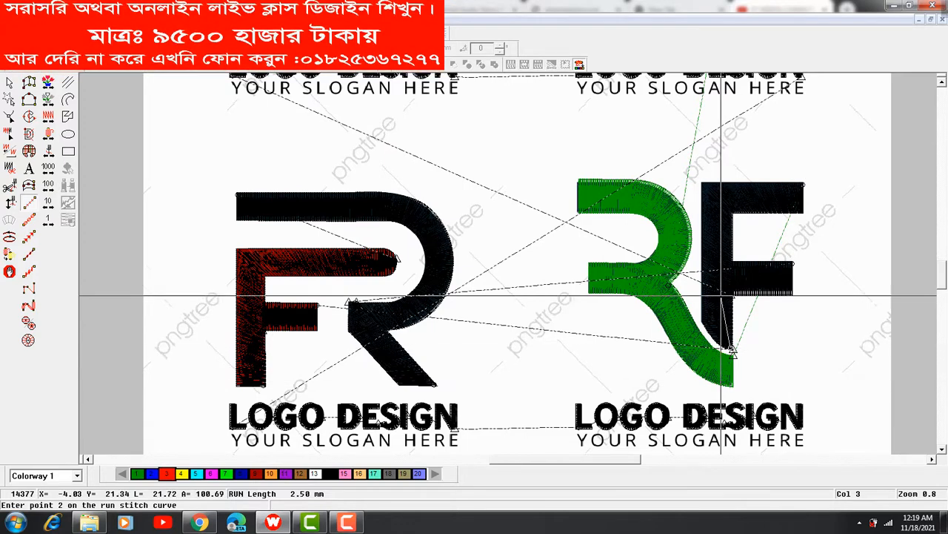
pyautogui.click(722, 289)
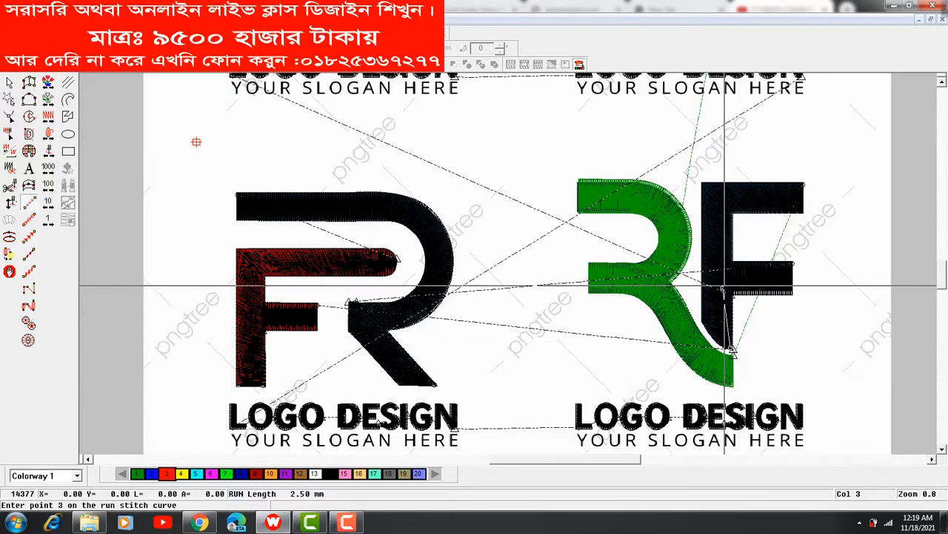
pyautogui.click(792, 263)
pyautogui.press('Return')
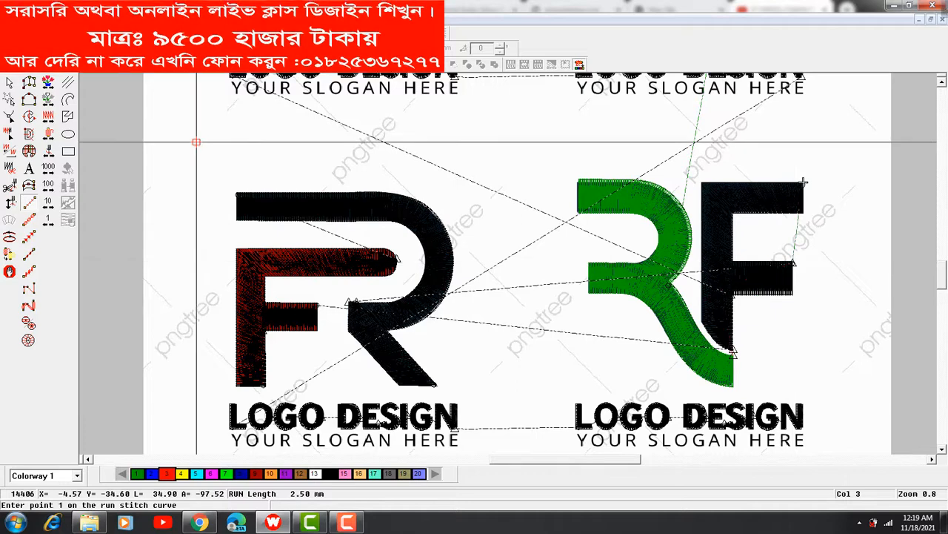
pyautogui.press('Escape')
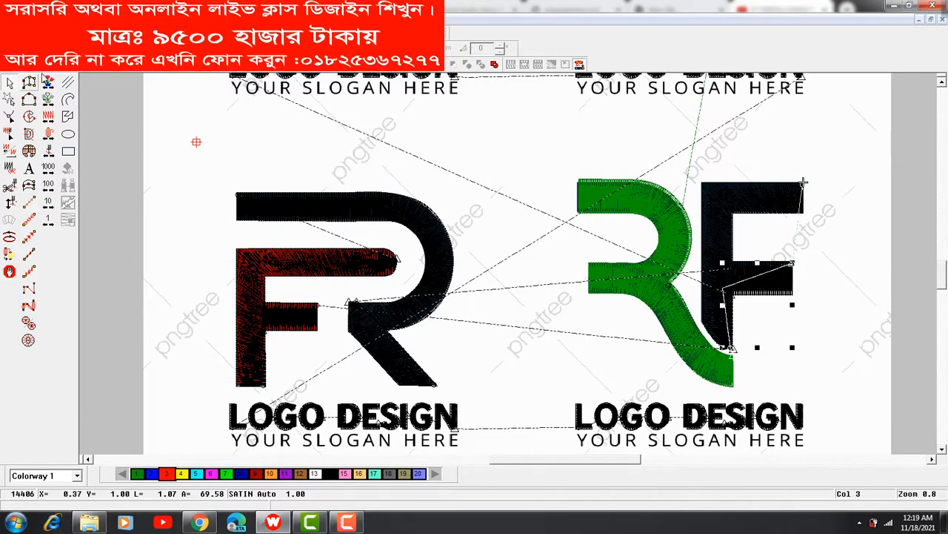
pyautogui.press('Delete')
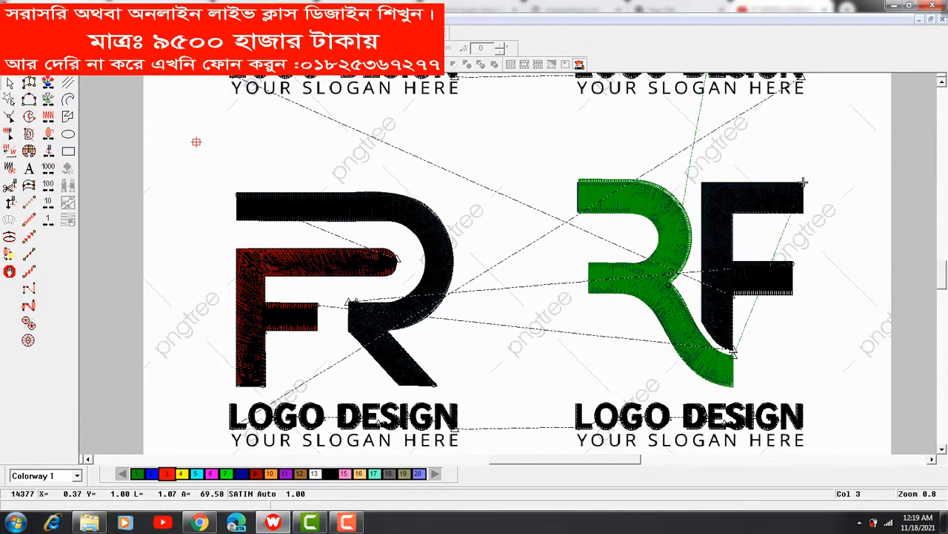
pyautogui.hotkey('ctrl', 'z')
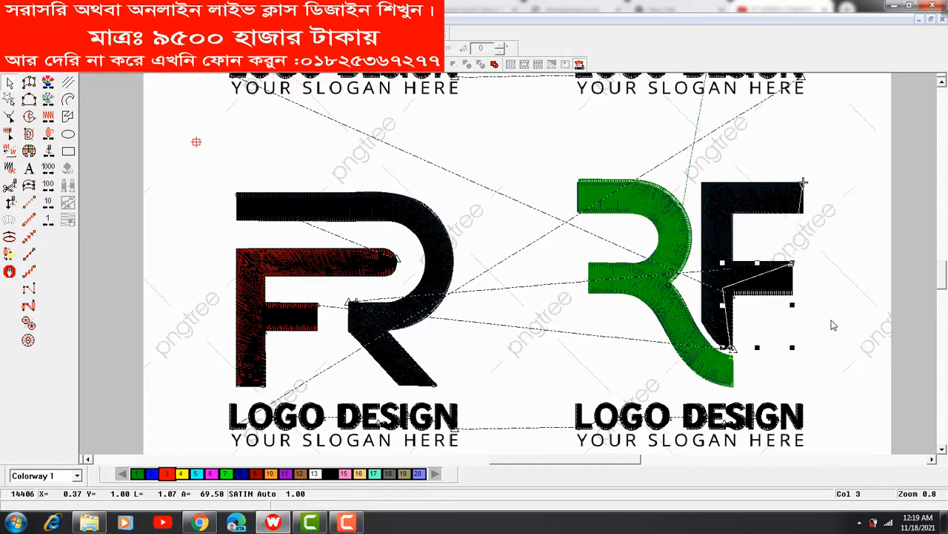
pyautogui.press('Escape')
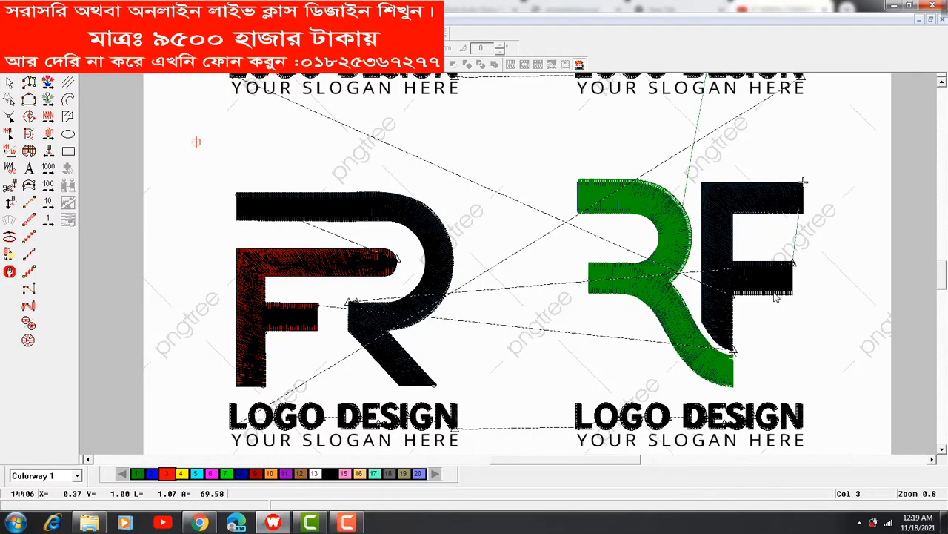
# Sequence the F's middle bar in the lower-right logo next in green colour 1, with its entry point at the bar's outer end
pyautogui.click(775, 297)
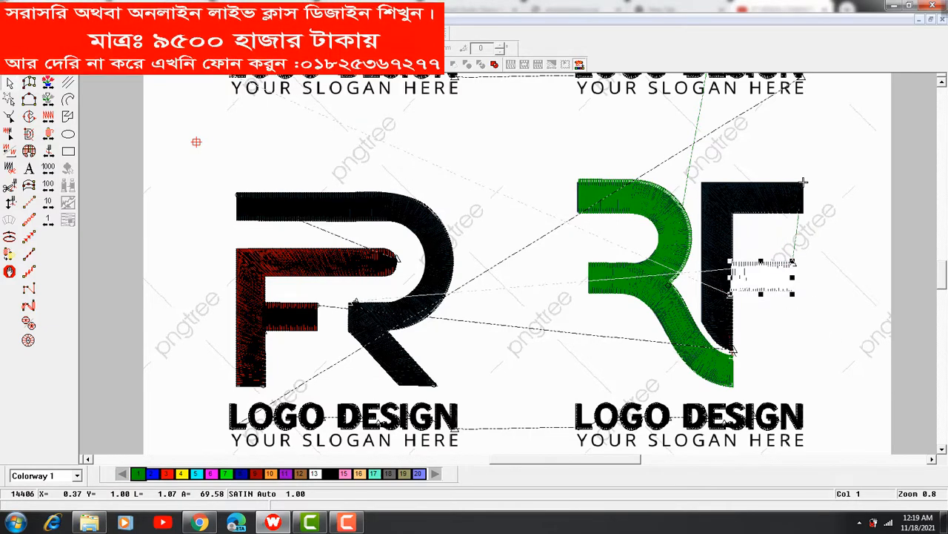
pyautogui.press('h')
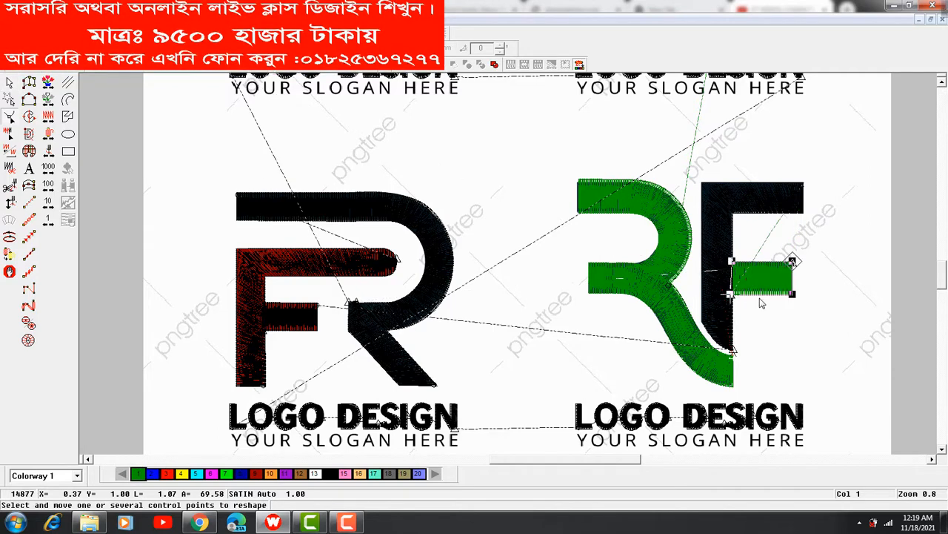
pyautogui.press('Escape')
# Sequence the F's stem and top bar in the lower-right logo next in green colour 1, adjusting the entry and exit points
pyautogui.click(736, 322)
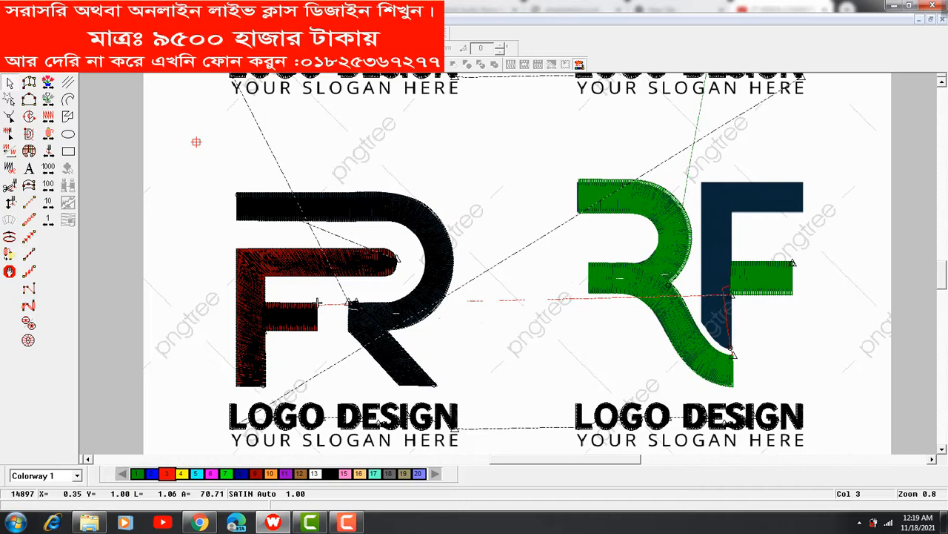
pyautogui.press('Return')
pyautogui.press('h')
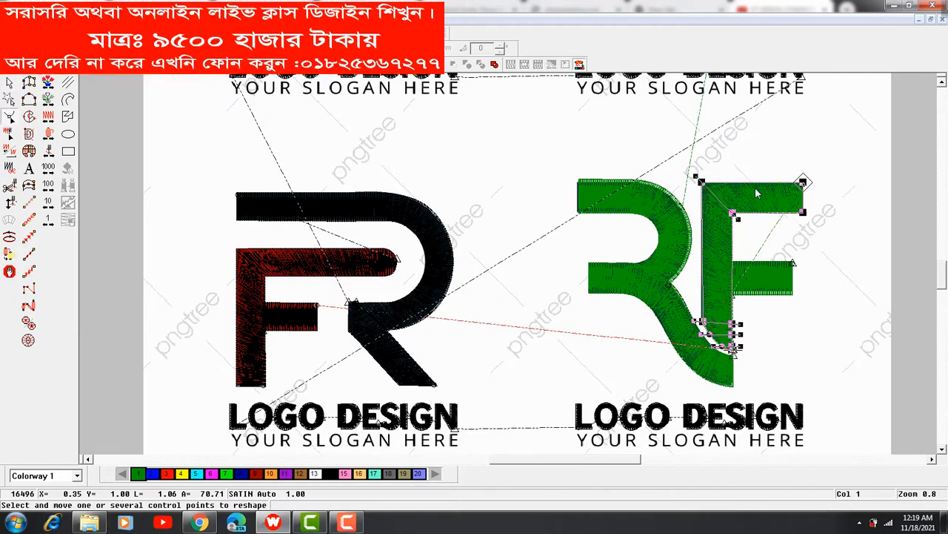
pyautogui.click(10, 83)
pyautogui.hotkey('ctrl', 'x')
pyautogui.hotkey('ctrl', 'v')
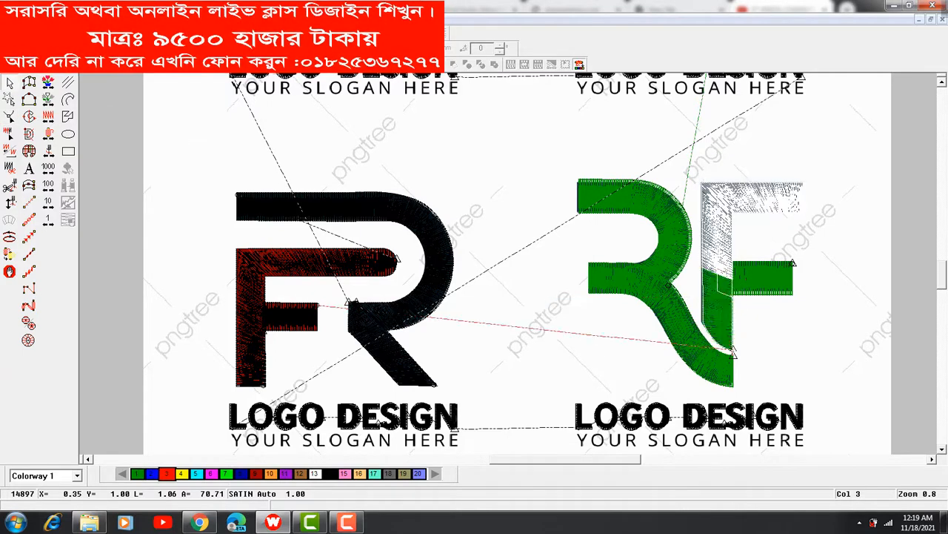
pyautogui.click(903, 320)
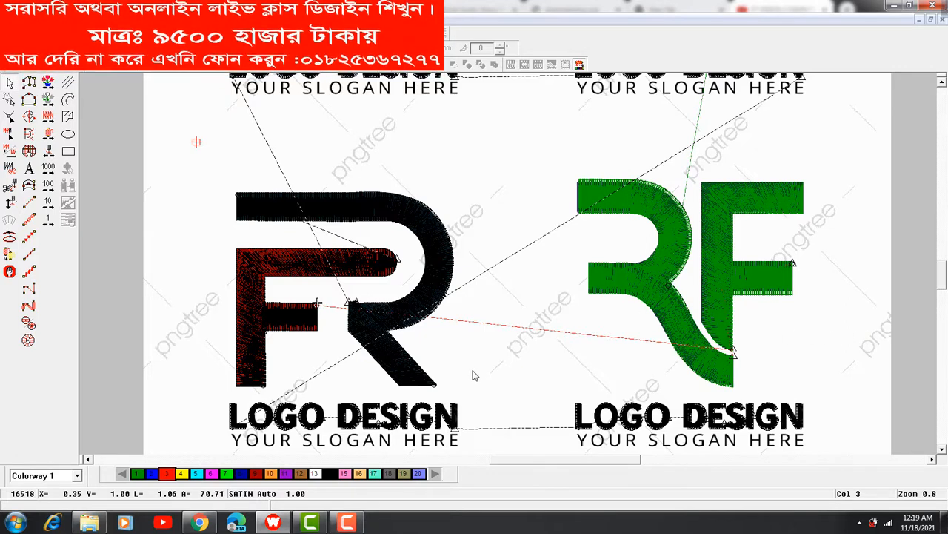
# Sequence the R's large curved stroke in the lower-left logo next in green colour 1, placing its entry and exit points at the inner lower end
pyautogui.click(417, 333)
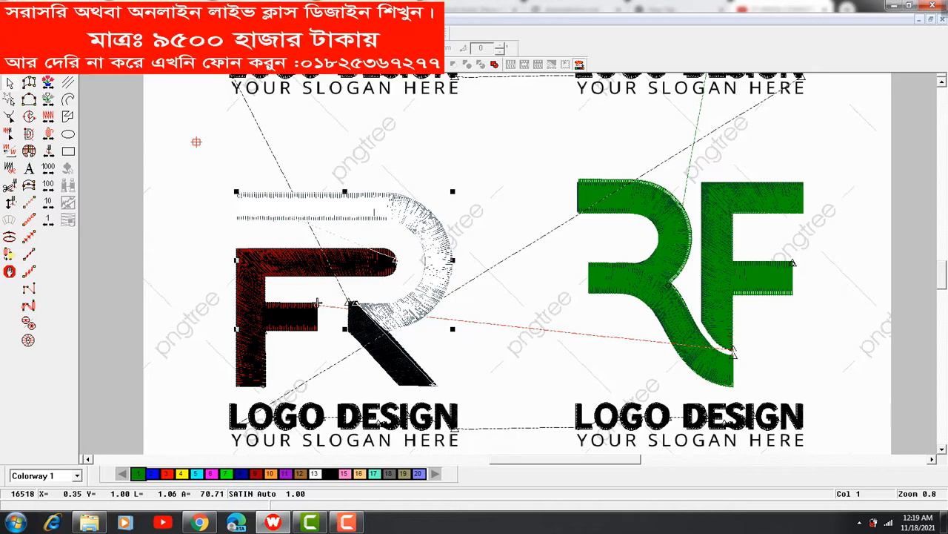
pyautogui.press('Escape')
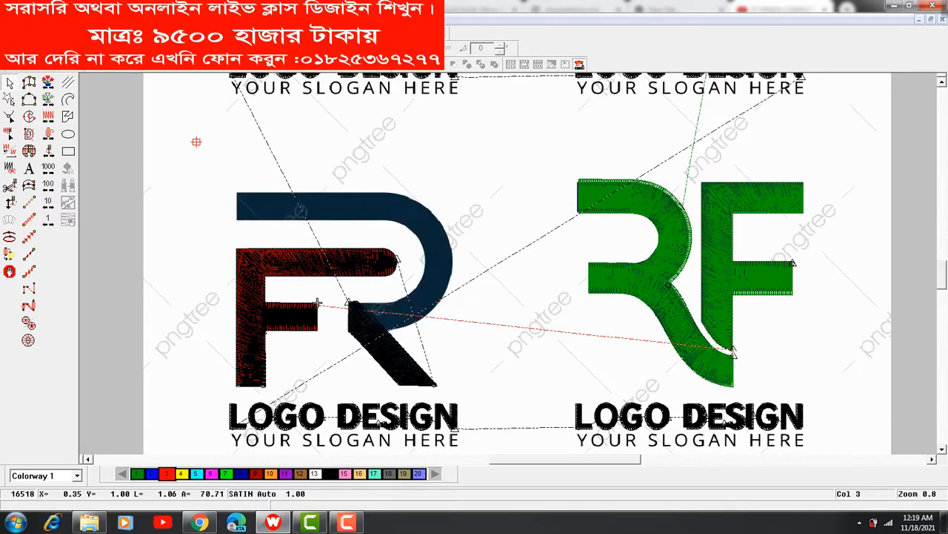
pyautogui.hotkey('ctrl', 'z')
pyautogui.click(10, 117)
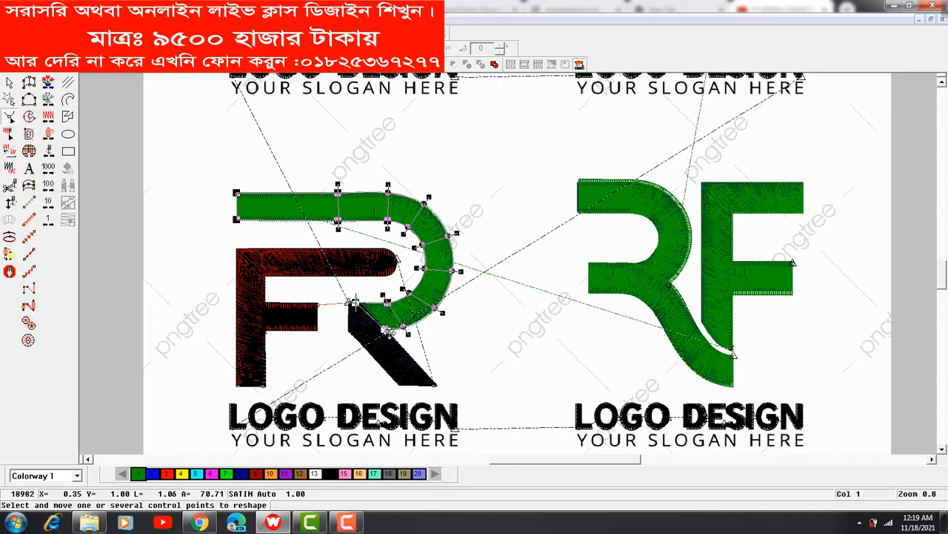
pyautogui.press('Return')
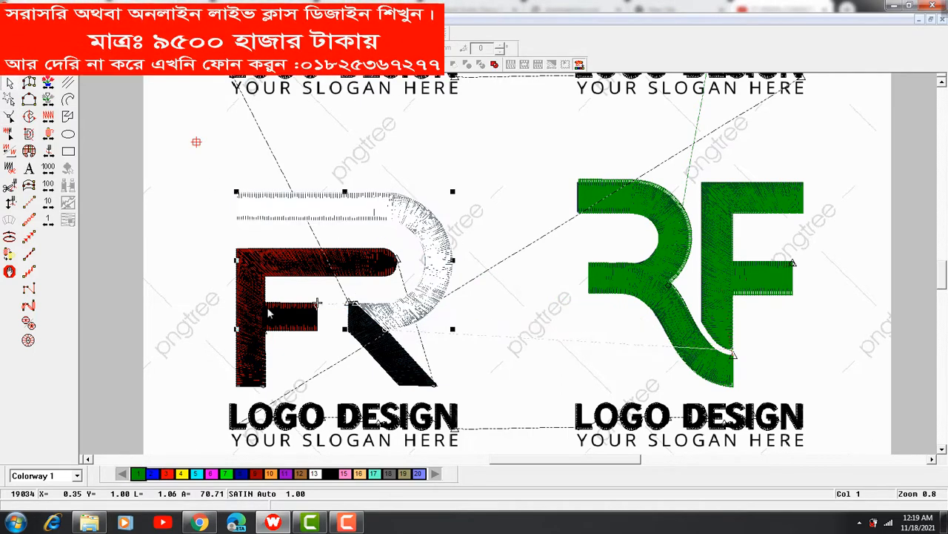
pyautogui.press('Escape')
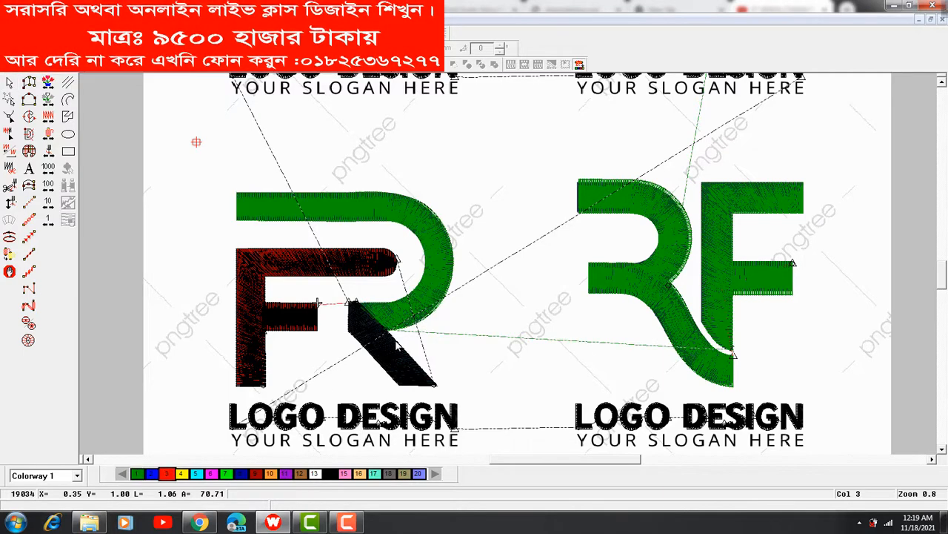
# Sequence the R's diagonal leg in the lower-left logo next in green colour 1 and adjust its entry and exit points near the upper end
pyautogui.click(428, 377)
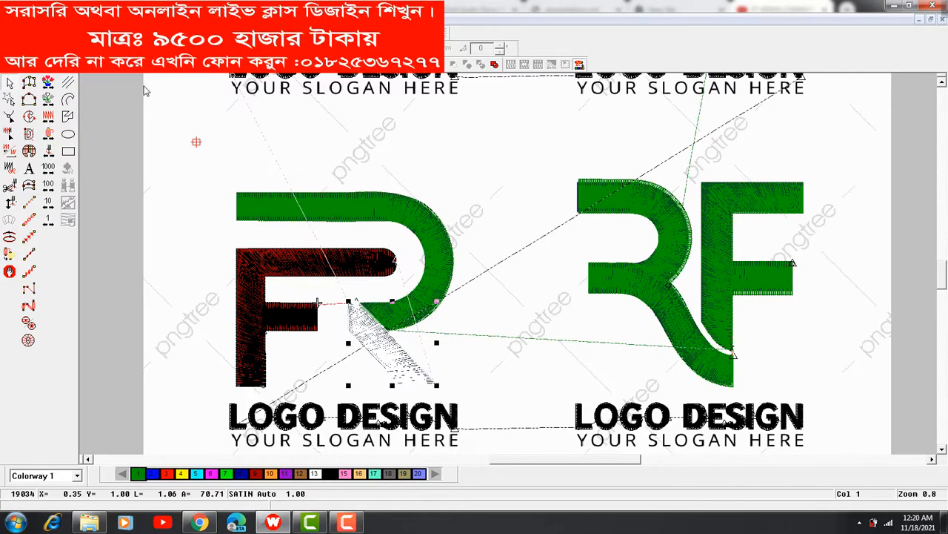
pyautogui.press('Escape')
pyautogui.hotkey('ctrl', 'z')
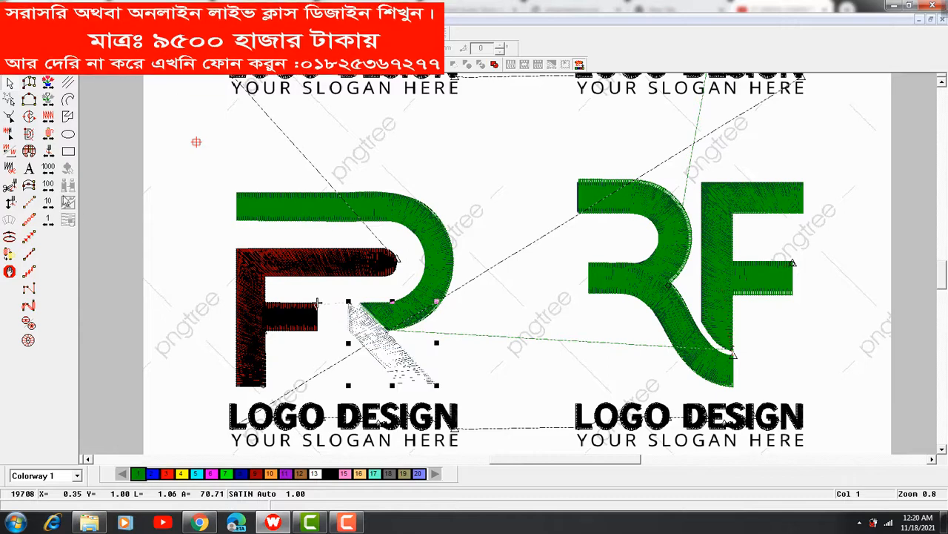
pyautogui.click(10, 119)
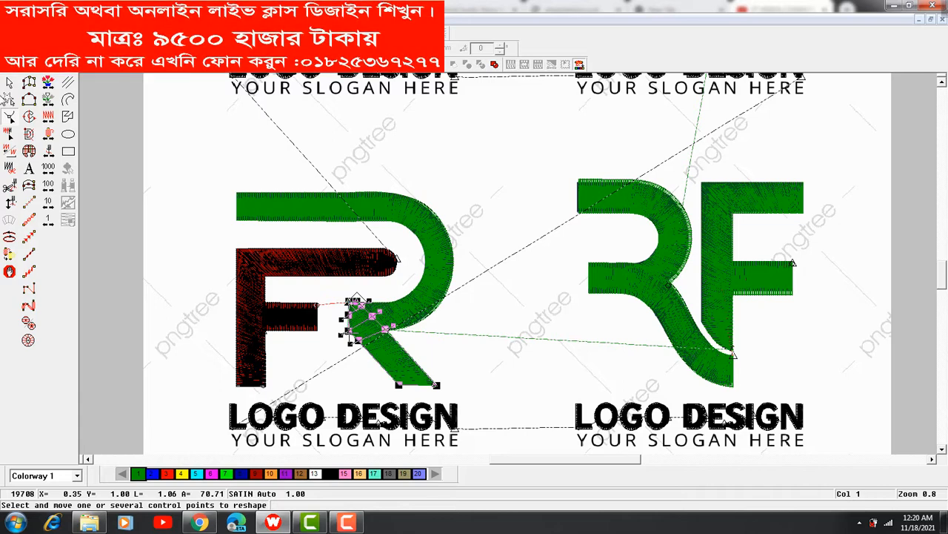
pyautogui.click(7, 83)
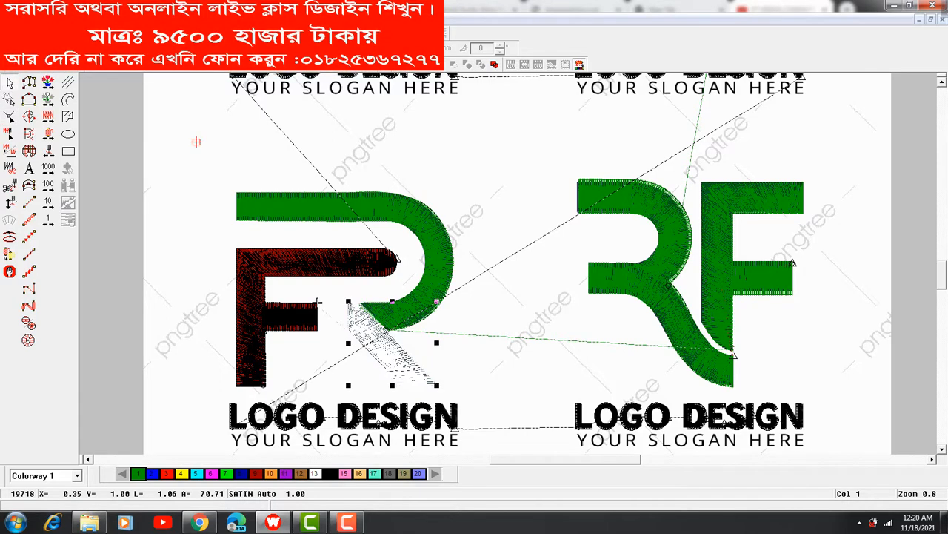
# Sequence the F's middle bar in the lower-left logo next in red colour 3 and move its entry point to the outer end's lower corner
pyautogui.click(276, 330)
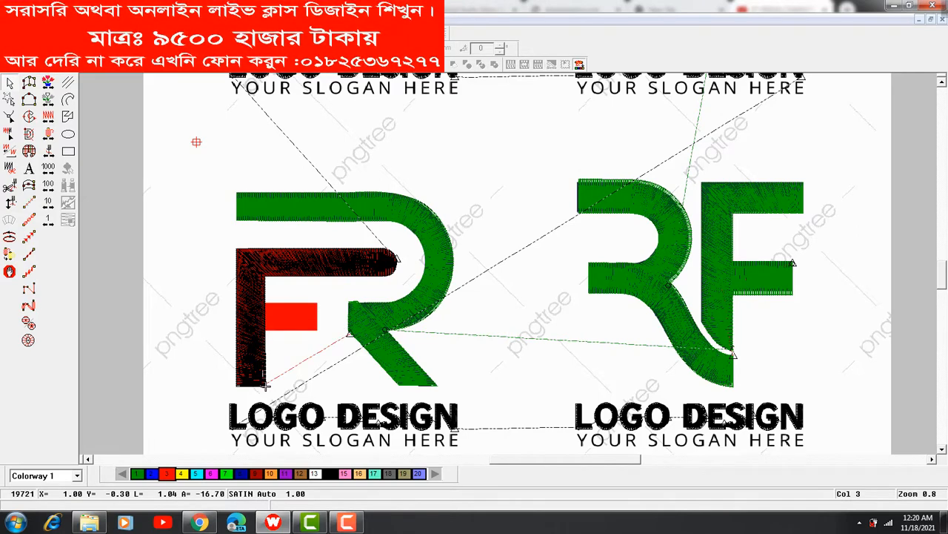
pyautogui.click(9, 117)
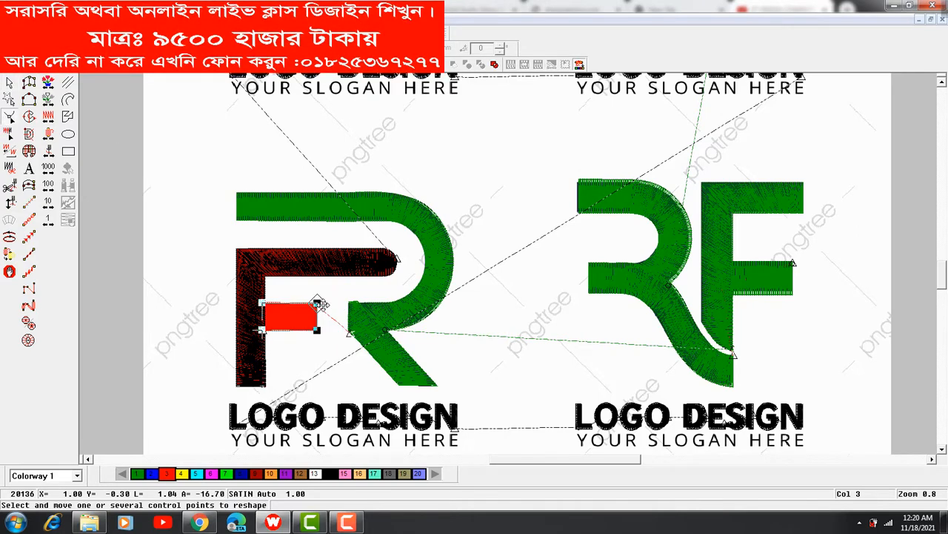
pyautogui.moveTo(317, 304); pyautogui.dragTo(319, 330)
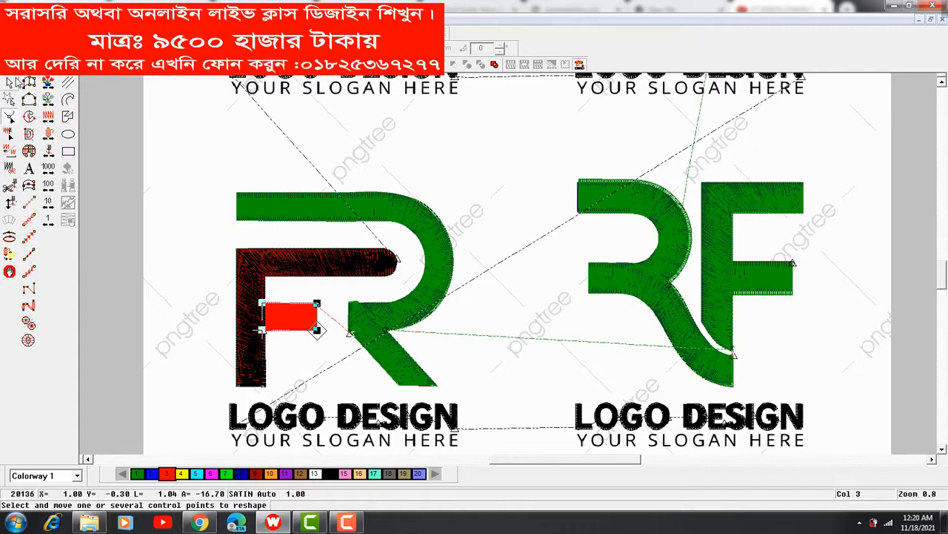
pyautogui.click(29, 81)
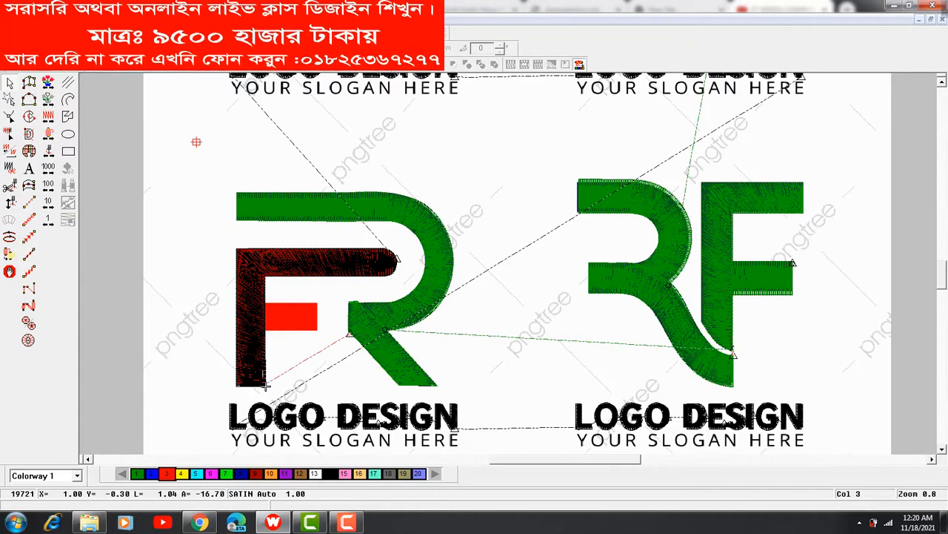
# Sequence the lower-left F's stem and top bar after its middle bar in red colour 3, moving the entry point to the middle bar's lower inner corner
pyautogui.click(268, 352)
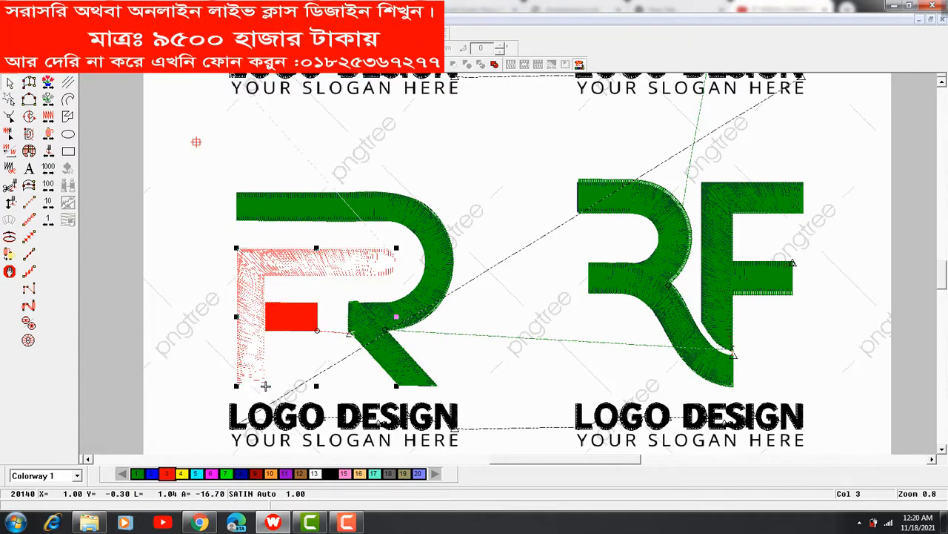
pyautogui.click(8, 117)
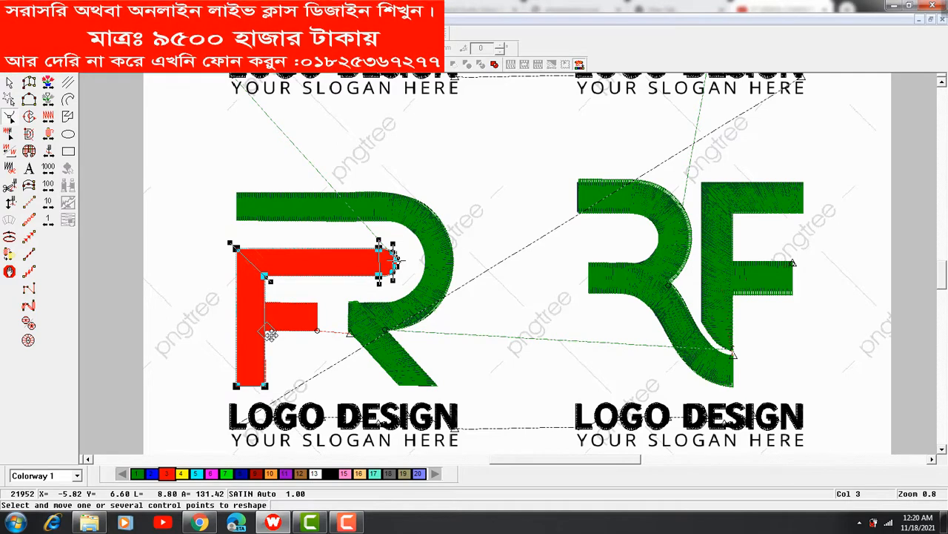
pyautogui.click(9, 83)
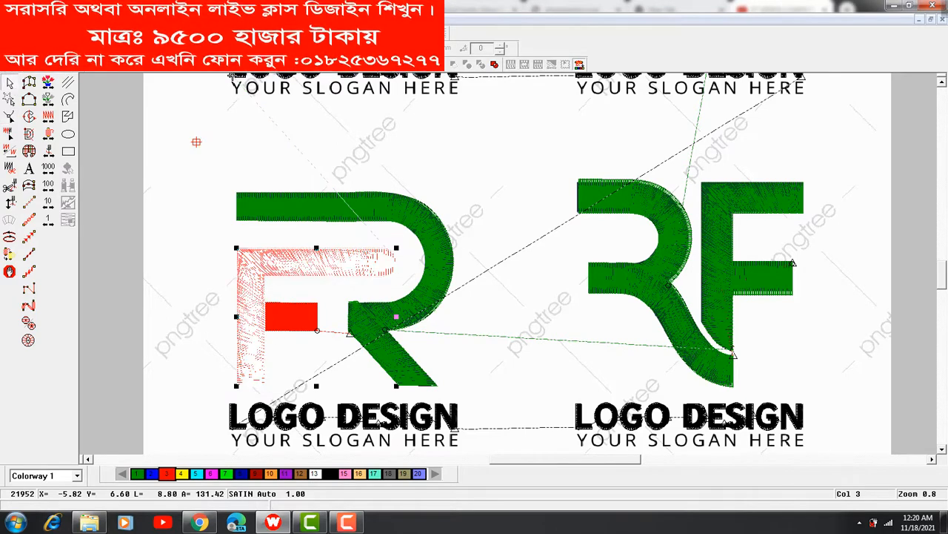
pyautogui.press('Delete')
pyautogui.hotkey('ctrl', 'z')
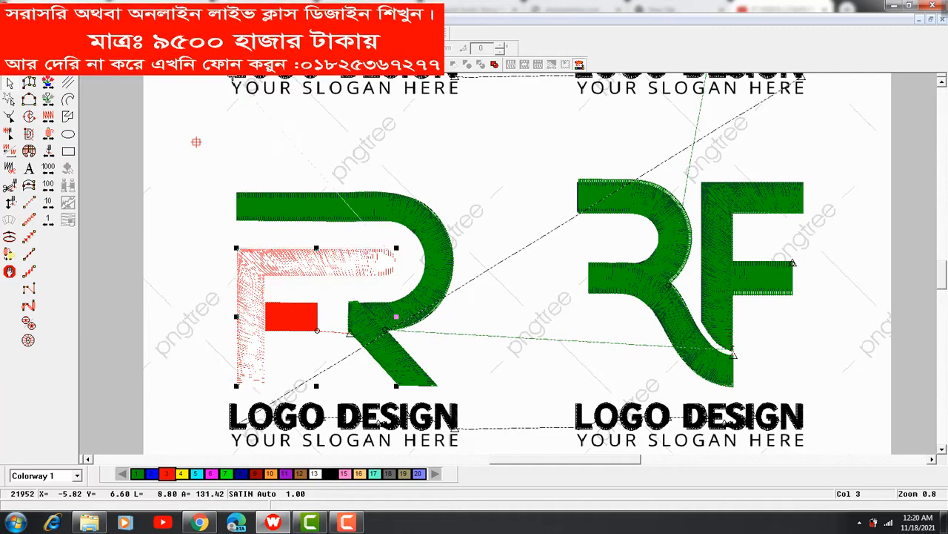
pyautogui.click(370, 280)
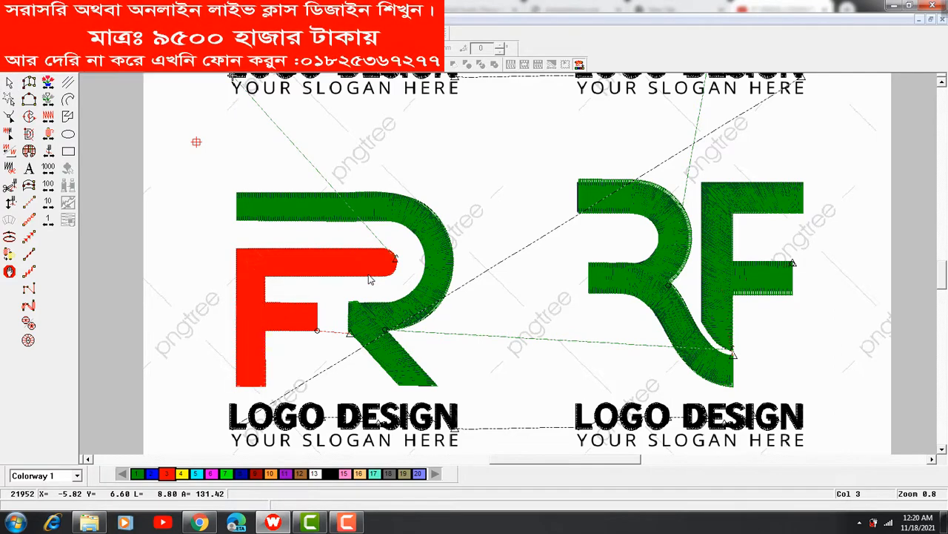
# Show the whole design and step backward through the stitches at the rounded end of the lower-left F's top bar
pyautogui.hotkey('shift', 'z')
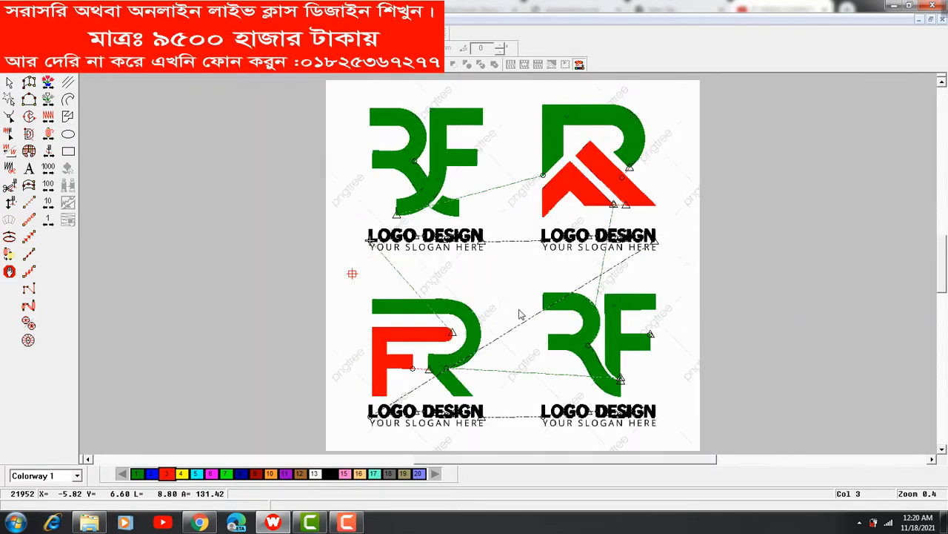
pyautogui.press('Up')
pyautogui.press('Up')
pyautogui.press('Up')
pyautogui.press('Up')
pyautogui.press('Up')
pyautogui.press('Up')
pyautogui.press('Up')
pyautogui.press('Up')
pyautogui.press('Up')
pyautogui.press('Up')
pyautogui.press('Up')
pyautogui.press('Up')
pyautogui.press('Up')
pyautogui.press('Up')
pyautogui.press('Up')
pyautogui.press('Up')
pyautogui.press('Up')
pyautogui.press('Up')
pyautogui.press('Up')
pyautogui.press('Up')
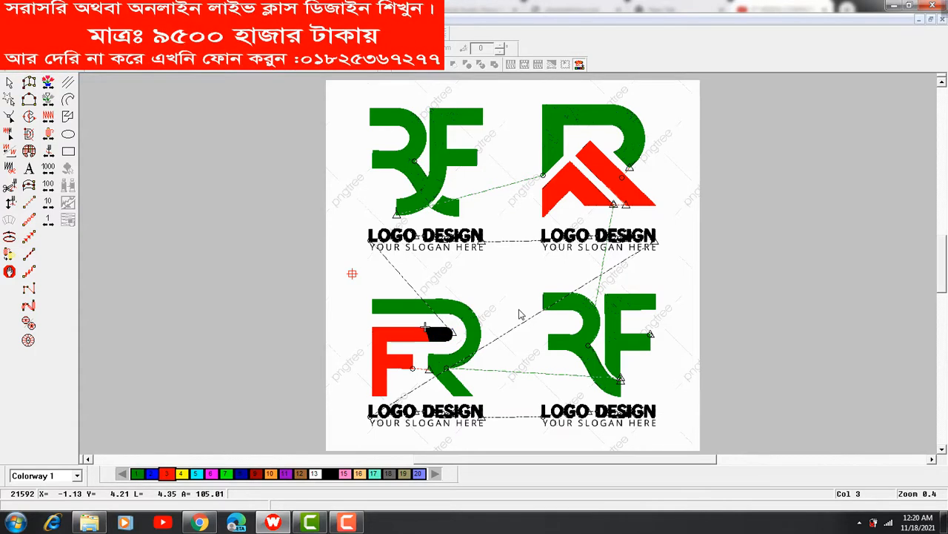
# Return to the start of the design and step forward through the upper-left RF logo's stitches to check their sewing order
pyautogui.press('Home')
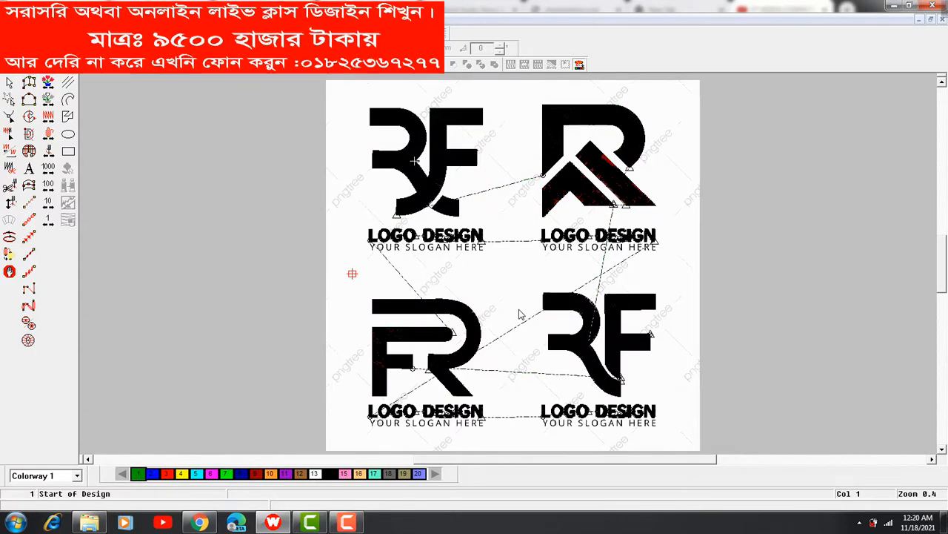
pyautogui.press('Down')
pyautogui.press('Down')
pyautogui.press('Down')
pyautogui.press('Down')
pyautogui.press('Down')
pyautogui.press('Down')
pyautogui.press('Down')
pyautogui.press('Down')
pyautogui.press('Down')
pyautogui.press('Down')
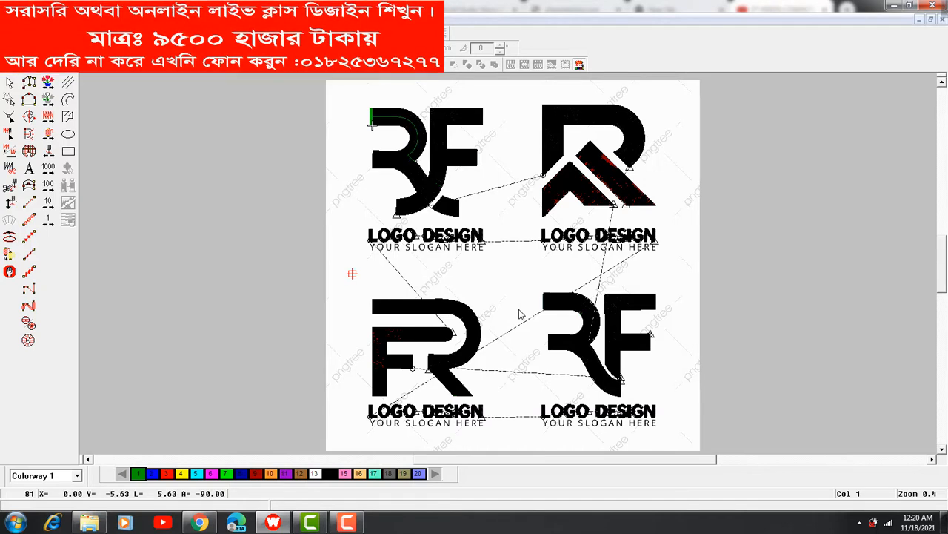
pyautogui.press('Down')
pyautogui.press('Down')
pyautogui.press('Down')
pyautogui.press('Down')
pyautogui.press('Down')
pyautogui.press('Down')
pyautogui.press('Down')
pyautogui.press('Down')
pyautogui.press('Down')
pyautogui.press('Down')
pyautogui.press('Down')
pyautogui.press('Down')
pyautogui.press('Down')
pyautogui.press('Down')
pyautogui.press('Down')
pyautogui.press('Down')
pyautogui.press('Down')
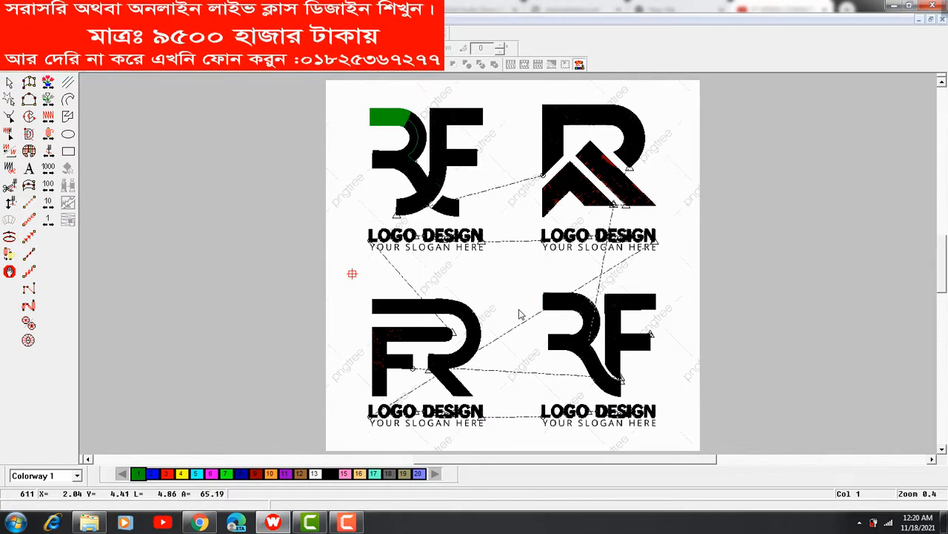
pyautogui.press('Down')
pyautogui.press('Down')
pyautogui.press('Down')
pyautogui.press('Down')
pyautogui.press('Down')
pyautogui.press('Down')
pyautogui.press('Down')
pyautogui.press('Down')
pyautogui.press('Down')
pyautogui.press('Down')
pyautogui.press('Down')
pyautogui.press('Down')
pyautogui.press('Down')
pyautogui.press('Down')
pyautogui.press('Down')
pyautogui.press('Down')
pyautogui.press('Down')
pyautogui.press('Down')
pyautogui.press('Down')
pyautogui.press('Down')
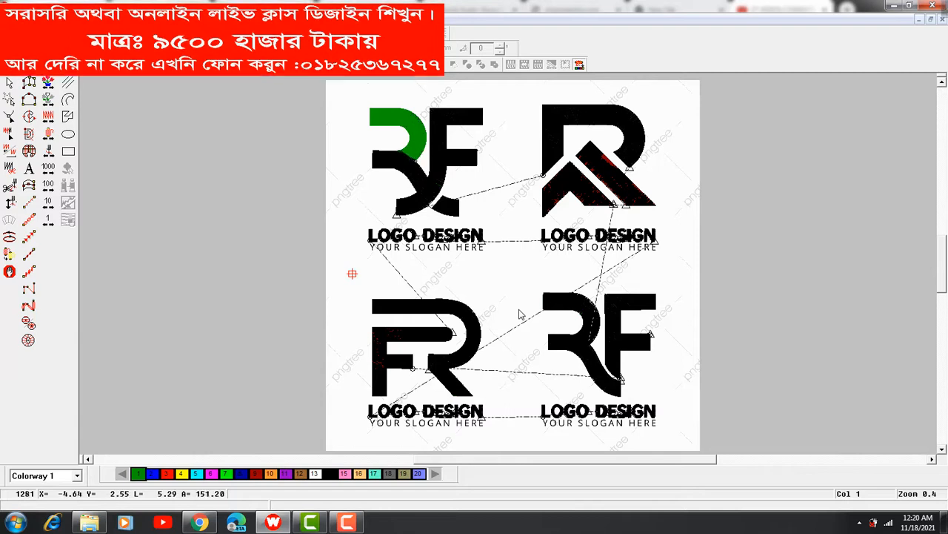
pyautogui.press('Down')
pyautogui.press('Down')
pyautogui.press('Down')
pyautogui.press('Down')
pyautogui.press('Down')
pyautogui.press('Down')
pyautogui.press('Down')
pyautogui.press('Down')
pyautogui.press('Down')
pyautogui.press('Down')
pyautogui.press('Down')
pyautogui.press('Down')
pyautogui.press('Down')
pyautogui.press('Down')
pyautogui.press('Down')
pyautogui.press('Down')
pyautogui.press('Down')
pyautogui.press('Down')
pyautogui.press('Down')
pyautogui.press('Down')
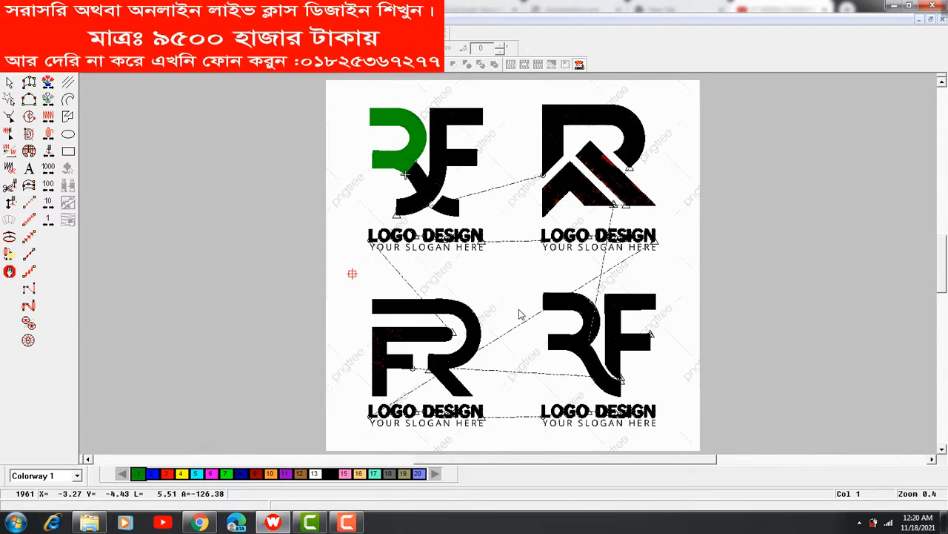
pyautogui.press('Down')
pyautogui.press('Down')
pyautogui.press('Down')
pyautogui.press('Down')
pyautogui.press('Down')
pyautogui.press('Down')
pyautogui.press('Down')
pyautogui.press('Down')
pyautogui.press('Down')
pyautogui.press('Down')
pyautogui.press('Down')
pyautogui.press('Down')
pyautogui.press('Down')
pyautogui.press('Down')
pyautogui.press('Down')
pyautogui.press('Down')
pyautogui.press('Down')
pyautogui.press('Down')
pyautogui.press('Down')
pyautogui.press('Down')
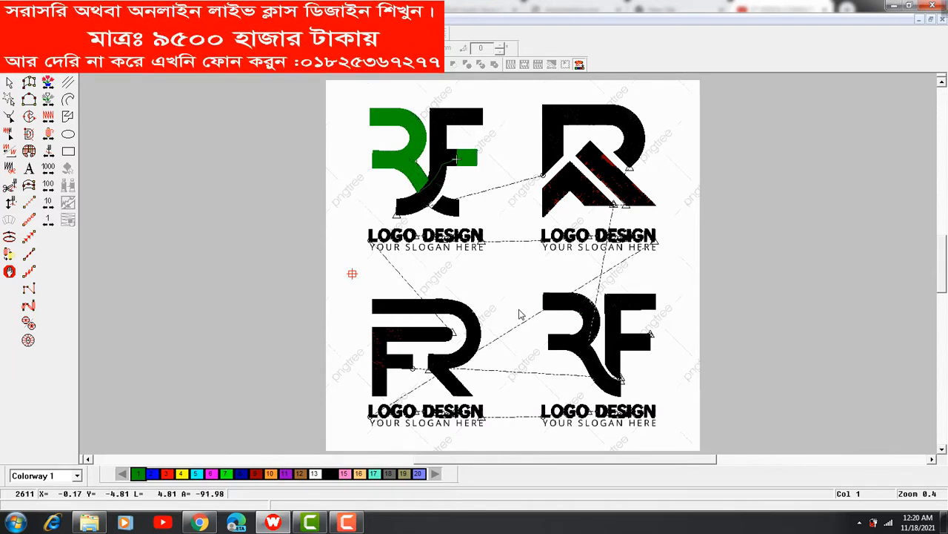
pyautogui.press('Down')
pyautogui.press('Down')
pyautogui.press('Down')
pyautogui.press('Down')
pyautogui.press('Down')
pyautogui.press('Down')
pyautogui.press('Down')
pyautogui.press('Down')
pyautogui.press('Down')
pyautogui.press('Down')
pyautogui.press('Down')
pyautogui.press('Down')
pyautogui.press('Down')
pyautogui.press('Down')
pyautogui.press('Down')
pyautogui.press('Down')
pyautogui.press('Down')
pyautogui.press('Down')
pyautogui.press('Down')
pyautogui.press('Down')
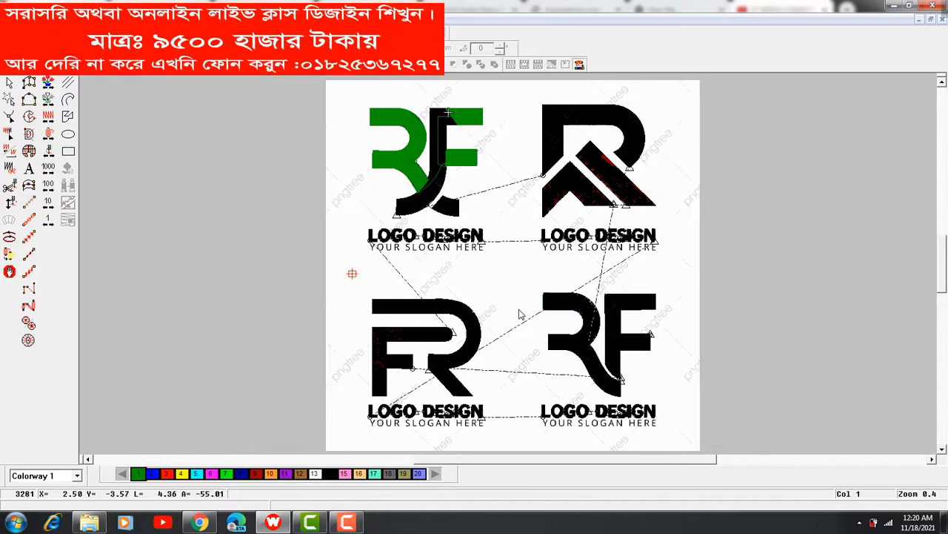
pyautogui.press('Down')
pyautogui.press('Down')
pyautogui.press('Down')
pyautogui.press('Down')
pyautogui.press('Down')
pyautogui.press('Down')
pyautogui.press('Down')
pyautogui.press('Down')
pyautogui.press('Down')
pyautogui.press('Down')
pyautogui.press('Down')
pyautogui.press('Down')
pyautogui.press('Down')
pyautogui.press('Down')
pyautogui.press('Down')
pyautogui.press('Down')
pyautogui.press('Down')
pyautogui.press('Down')
pyautogui.press('Down')
pyautogui.press('Down')
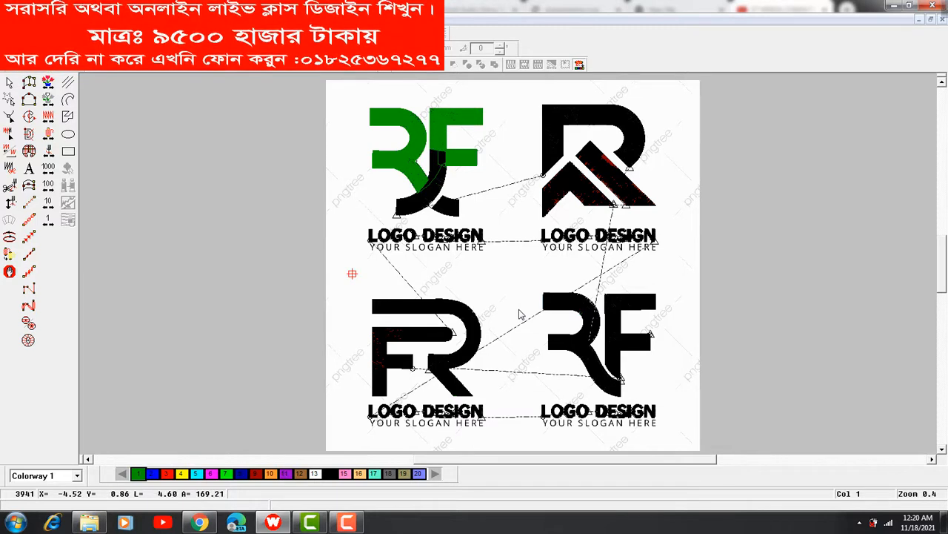
pyautogui.press('Down')
pyautogui.press('Down')
pyautogui.press('Down')
pyautogui.press('Down')
pyautogui.press('Down')
pyautogui.press('Down')
pyautogui.press('Down')
pyautogui.press('Down')
pyautogui.press('Down')
pyautogui.press('Down')
pyautogui.press('Down')
pyautogui.press('Down')
pyautogui.press('Down')
pyautogui.press('Down')
pyautogui.press('Down')
pyautogui.press('Down')
pyautogui.press('Down')
pyautogui.press('Down')
pyautogui.press('Down')
pyautogui.press('Down')
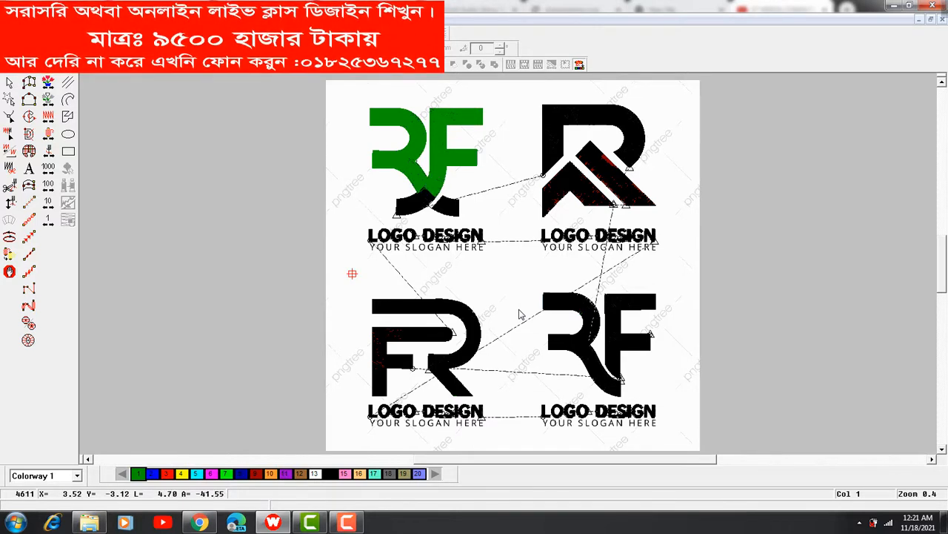
# Step forward to the end of the upper-left RF logo's stitches and resequence its LOGO DESIGN lettering there in green colour 1
pyautogui.press('Down')
pyautogui.press('Down')
pyautogui.press('Down')
pyautogui.press('Down')
pyautogui.press('Down')
pyautogui.press('Down')
pyautogui.press('Down')
pyautogui.press('Down')
pyautogui.press('Down')
pyautogui.press('Down')
pyautogui.press('Down')
pyautogui.press('Down')
pyautogui.press('Down')
pyautogui.press('Down')
pyautogui.press('Down')
pyautogui.press('Down')
pyautogui.press('Down')
pyautogui.press('Down')
pyautogui.press('Down')
pyautogui.press('Down')
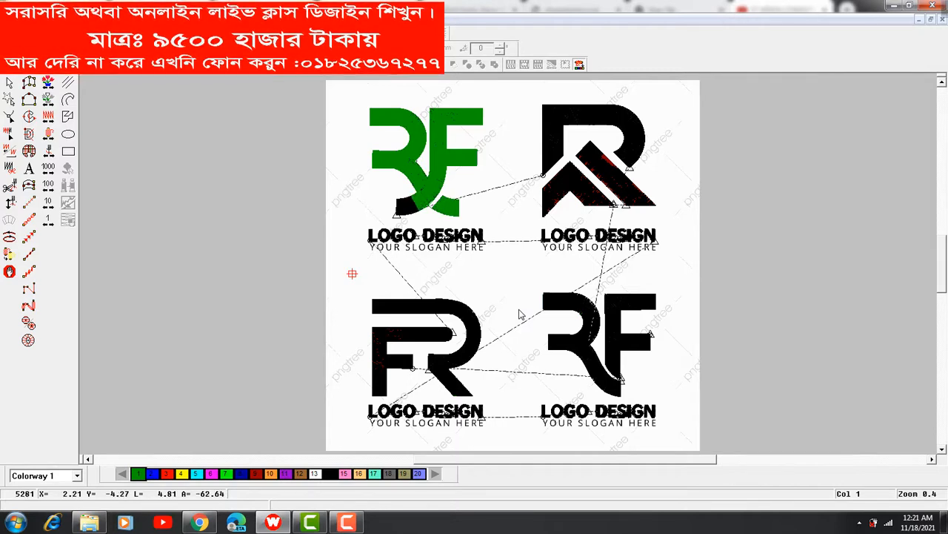
pyautogui.press('Down')
pyautogui.press('Down')
pyautogui.press('Down')
pyautogui.press('Down')
pyautogui.press('Down')
pyautogui.press('Down')
pyautogui.press('Down')
pyautogui.press('Down')
pyautogui.press('Down')
pyautogui.press('Down')
pyautogui.press('Down')
pyautogui.press('Down')
pyautogui.press('Down')
pyautogui.press('Down')
pyautogui.press('Down')
pyautogui.press('Down')
pyautogui.press('Down')
pyautogui.press('Down')
pyautogui.press('Down')
pyautogui.press('Down')
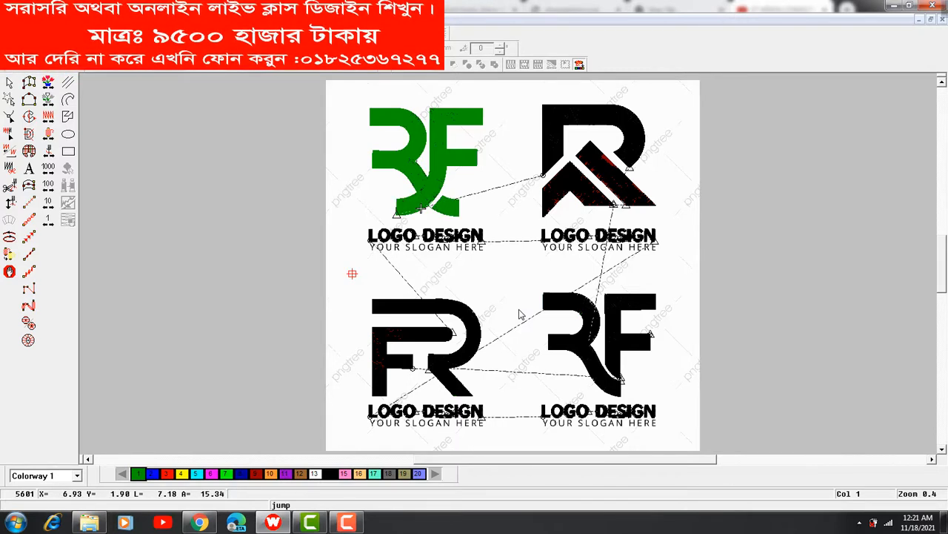
pyautogui.click(431, 236)
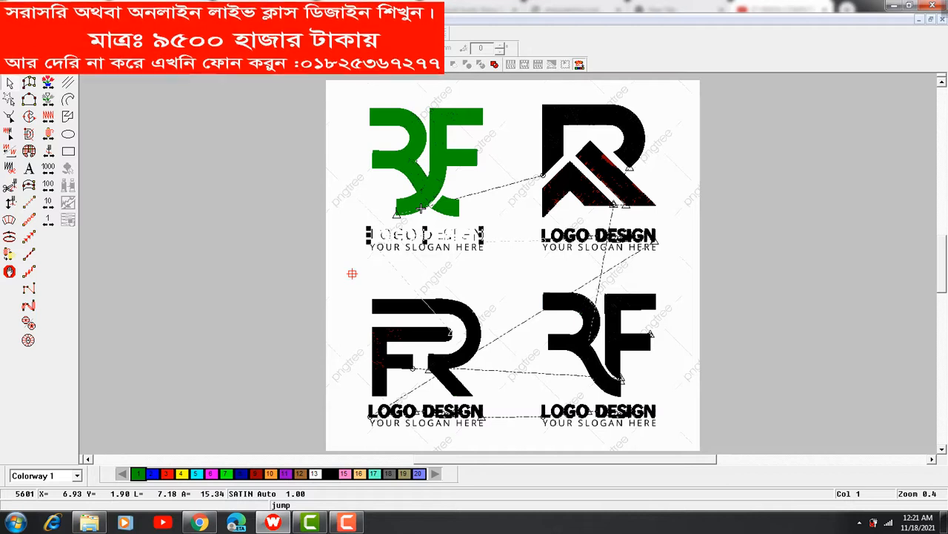
pyautogui.hotkey('ctrl', 'x')
pyautogui.hotkey('ctrl', 'v')
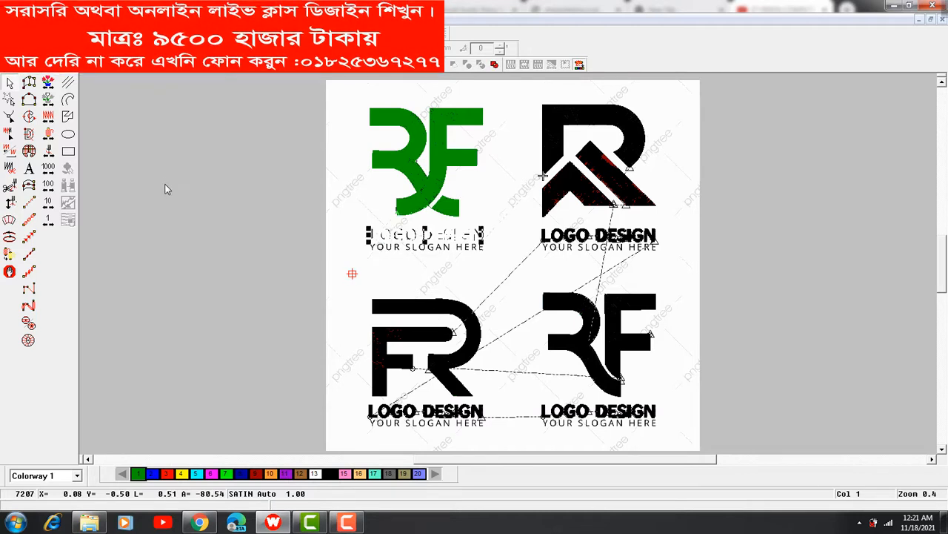
pyautogui.click(167, 189)
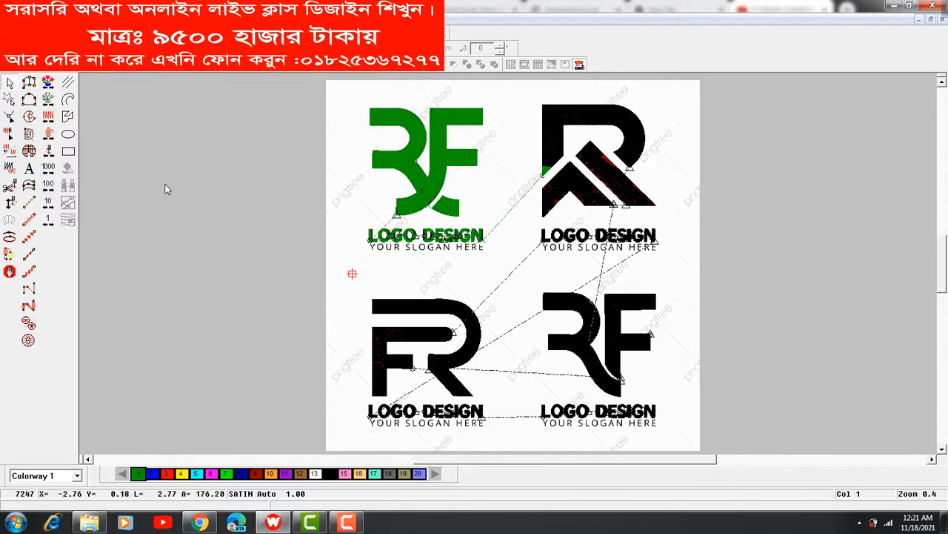
# Step forward through the upper-right R logo's stitches, from its green outline through the red diagonal leg and chevron, to check their sewing order
pyautogui.press('Down')
pyautogui.press('Down')
pyautogui.press('Down')
pyautogui.press('Down')
pyautogui.press('Down')
pyautogui.press('Down')
pyautogui.press('Down')
pyautogui.press('Down')
pyautogui.press('Down')
pyautogui.press('Down')
pyautogui.press('Down')
pyautogui.press('Down')
pyautogui.press('Down')
pyautogui.press('Down')
pyautogui.press('Down')
pyautogui.press('Down')
pyautogui.press('Down')
pyautogui.press('Down')
pyautogui.press('Down')
pyautogui.press('Down')
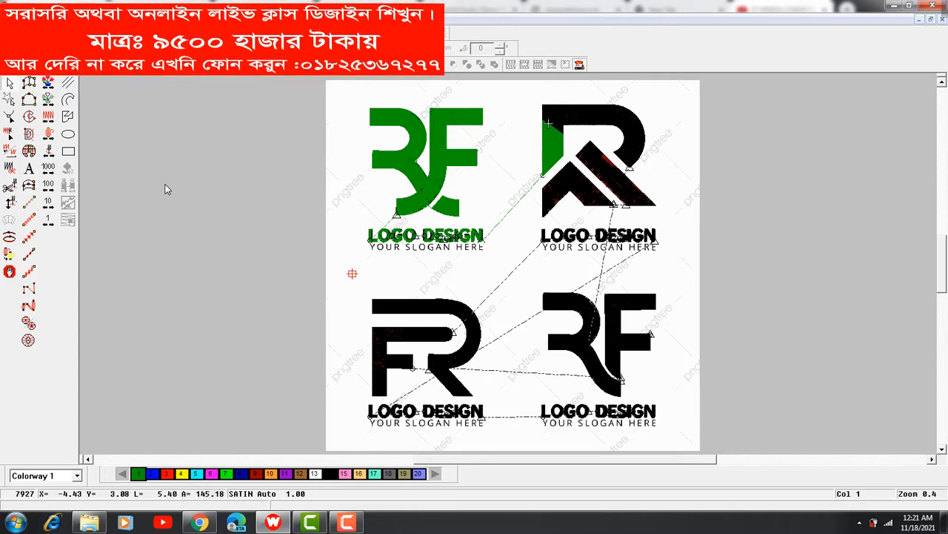
pyautogui.press('Down')
pyautogui.press('Down')
pyautogui.press('Down')
pyautogui.press('Down')
pyautogui.press('Down')
pyautogui.press('Down')
pyautogui.press('Down')
pyautogui.press('Down')
pyautogui.press('Down')
pyautogui.press('Down')
pyautogui.press('Down')
pyautogui.press('Down')
pyautogui.press('Down')
pyautogui.press('Down')
pyautogui.press('Down')
pyautogui.press('Down')
pyautogui.press('Down')
pyautogui.press('Down')
pyautogui.press('Down')
pyautogui.press('Down')
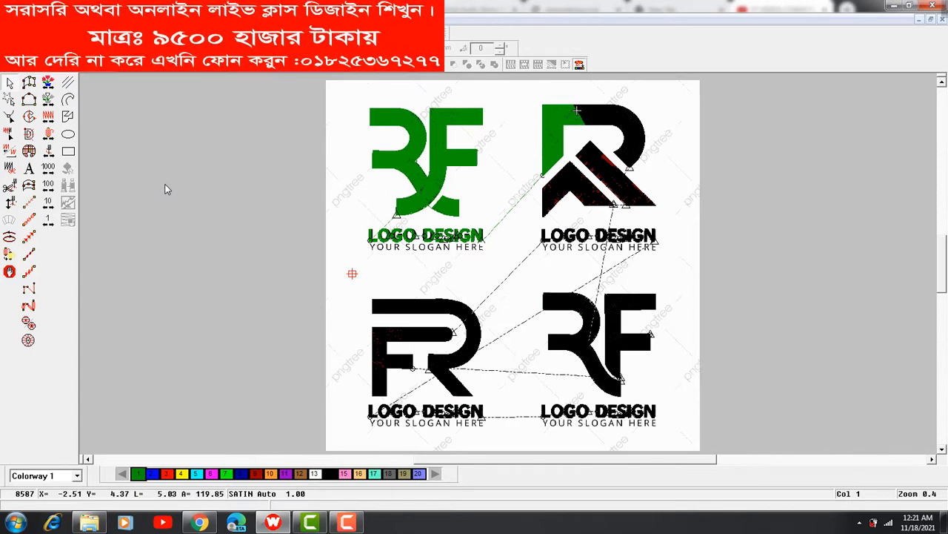
pyautogui.press('Down')
pyautogui.press('Down')
pyautogui.press('Down')
pyautogui.press('Down')
pyautogui.press('Down')
pyautogui.press('Down')
pyautogui.press('Down')
pyautogui.press('Down')
pyautogui.press('Down')
pyautogui.press('Down')
pyautogui.press('Down')
pyautogui.press('Down')
pyautogui.press('Down')
pyautogui.press('Down')
pyautogui.press('Down')
pyautogui.press('Down')
pyautogui.press('Down')
pyautogui.press('Down')
pyautogui.press('Down')
pyautogui.press('Down')
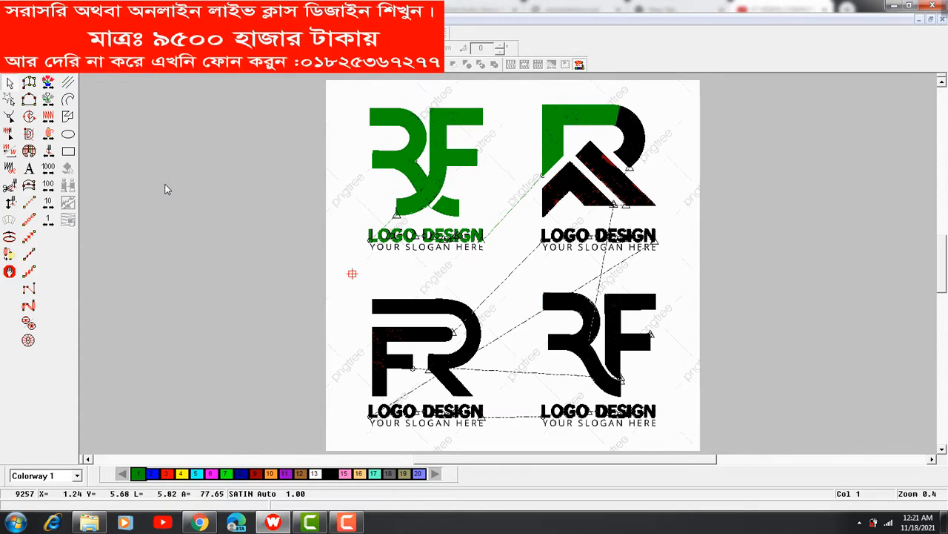
pyautogui.press('Down')
pyautogui.press('Down')
pyautogui.press('Down')
pyautogui.press('Down')
pyautogui.press('Down')
pyautogui.press('Down')
pyautogui.press('Down')
pyautogui.press('Down')
pyautogui.press('Down')
pyautogui.press('Down')
pyautogui.press('Down')
pyautogui.press('Down')
pyautogui.press('Down')
pyautogui.press('Down')
pyautogui.press('Down')
pyautogui.press('Down')
pyautogui.press('Down')
pyautogui.press('Down')
pyautogui.press('Down')
pyautogui.press('Down')
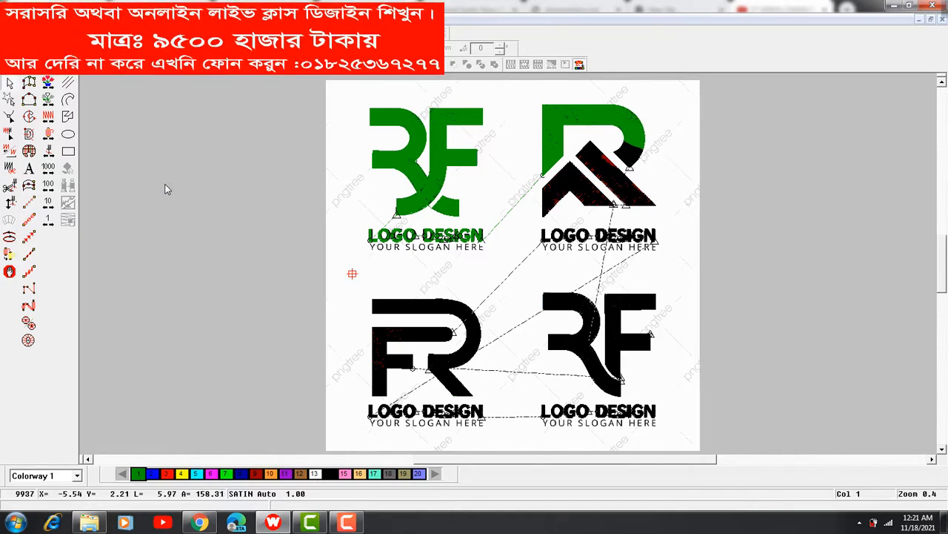
pyautogui.press('Down')
pyautogui.press('Down')
pyautogui.press('Down')
pyautogui.press('Down')
pyautogui.press('Down')
pyautogui.press('Down')
pyautogui.press('Down')
pyautogui.press('Down')
pyautogui.press('Down')
pyautogui.press('Down')
pyautogui.press('Down')
pyautogui.press('Down')
pyautogui.press('Down')
pyautogui.press('Down')
pyautogui.press('Down')
pyautogui.press('Down')
pyautogui.press('Down')
pyautogui.press('Down')
pyautogui.press('Down')
pyautogui.press('Down')
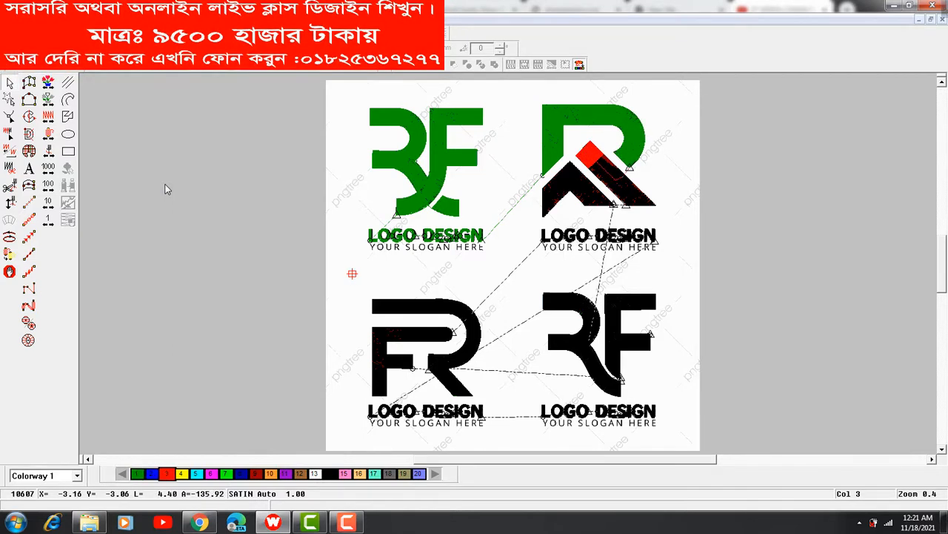
pyautogui.press('Down')
pyautogui.press('Down')
pyautogui.press('Down')
pyautogui.press('Down')
pyautogui.press('Down')
pyautogui.press('Down')
pyautogui.press('Down')
pyautogui.press('Down')
pyautogui.press('Down')
pyautogui.press('Down')
pyautogui.press('Down')
pyautogui.press('Down')
pyautogui.press('Down')
pyautogui.press('Down')
pyautogui.press('Down')
pyautogui.press('Down')
pyautogui.press('Down')
pyautogui.press('Down')
pyautogui.press('Down')
pyautogui.press('Down')
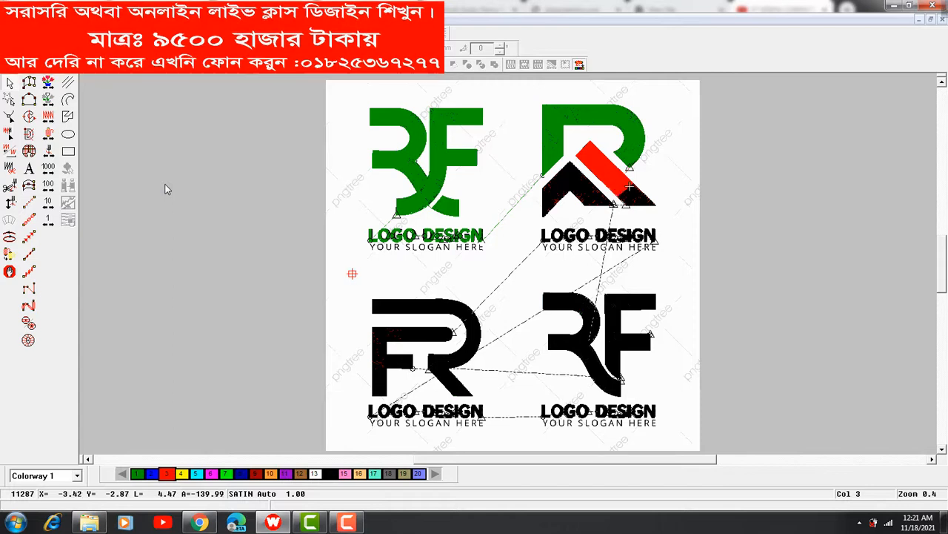
pyautogui.press('Down')
pyautogui.press('Down')
pyautogui.press('Down')
pyautogui.press('Down')
pyautogui.press('Down')
pyautogui.press('Down')
pyautogui.press('Down')
pyautogui.press('Down')
pyautogui.press('Down')
pyautogui.press('Down')
pyautogui.press('Down')
pyautogui.press('Down')
pyautogui.press('Down')
pyautogui.press('Down')
pyautogui.press('Down')
pyautogui.press('Down')
pyautogui.press('Down')
pyautogui.press('Down')
pyautogui.press('Down')
pyautogui.press('Down')
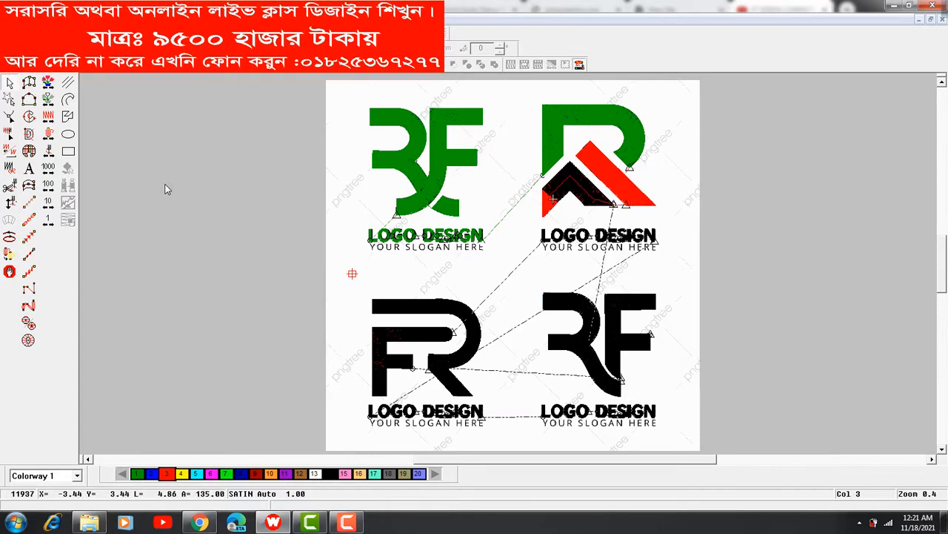
pyautogui.press('Down')
pyautogui.press('Down')
pyautogui.press('Down')
pyautogui.press('Down')
pyautogui.press('Down')
pyautogui.press('Down')
pyautogui.press('Down')
pyautogui.press('Down')
pyautogui.press('Down')
pyautogui.press('Down')
pyautogui.press('Down')
pyautogui.press('Down')
pyautogui.press('Down')
pyautogui.press('Down')
pyautogui.press('Down')
pyautogui.press('Down')
pyautogui.press('Down')
pyautogui.press('Down')
pyautogui.press('Down')
pyautogui.press('Down')
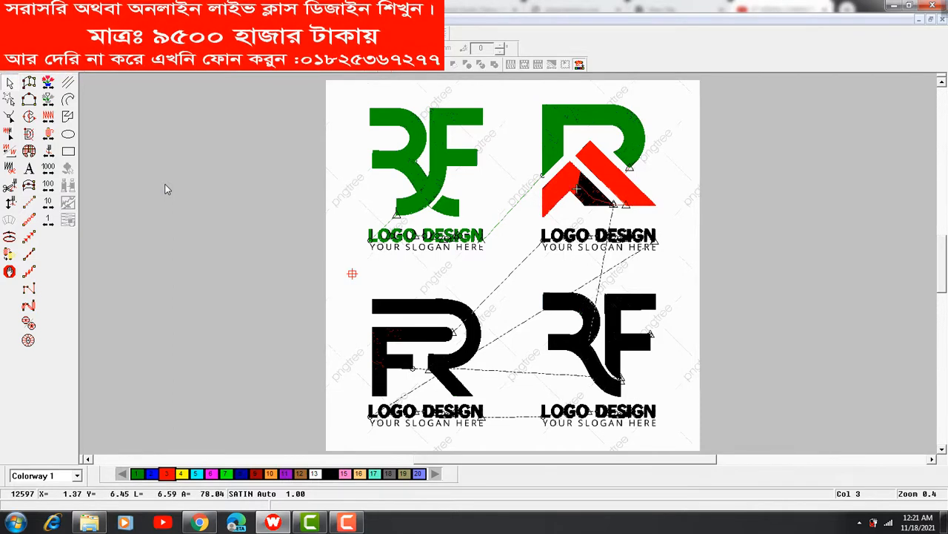
# Step forward through the rest of the upper-right logo's red chevron and into the lower-right RF logo's first stitches
pyautogui.press('Down')
pyautogui.press('Down')
pyautogui.press('Down')
pyautogui.press('Down')
pyautogui.press('Down')
pyautogui.press('Down')
pyautogui.press('Down')
pyautogui.press('Down')
pyautogui.press('Down')
pyautogui.press('Down')
pyautogui.press('Down')
pyautogui.press('Down')
pyautogui.press('Down')
pyautogui.press('Down')
pyautogui.press('Down')
pyautogui.press('Down')
pyautogui.press('Down')
pyautogui.press('Down')
pyautogui.press('Down')
pyautogui.press('Down')
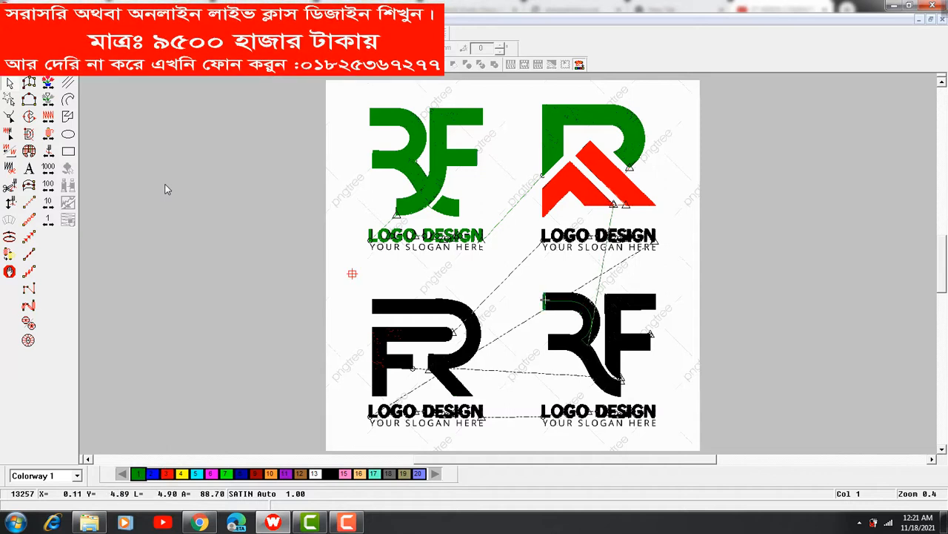
# Step backward through the upper-right logo's red chevron and diagonal leg to the final stitches of its green R outline
pyautogui.press('Up')
pyautogui.press('Up')
pyautogui.press('Up')
pyautogui.press('Up')
pyautogui.press('Up')
pyautogui.press('Up')
pyautogui.press('Up')
pyautogui.press('Up')
pyautogui.press('Up')
pyautogui.press('Up')
pyautogui.press('Up')
pyautogui.press('Up')
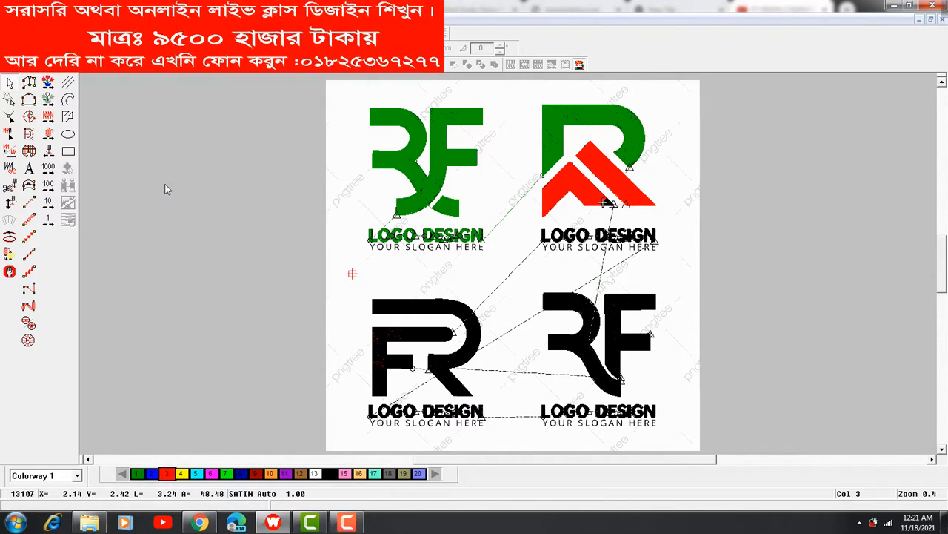
pyautogui.press('Up')
pyautogui.press('Up')
pyautogui.press('Up')
pyautogui.press('Up')
pyautogui.press('Up')
pyautogui.press('Up')
pyautogui.press('Up')
pyautogui.press('Up')
pyautogui.press('Up')
pyautogui.press('Up')
pyautogui.press('Up')
pyautogui.press('Up')
pyautogui.press('Up')
pyautogui.press('Up')
pyautogui.press('Up')
pyautogui.press('Up')
pyautogui.press('Up')
pyautogui.press('Up')
pyautogui.press('Up')
pyautogui.press('Up')
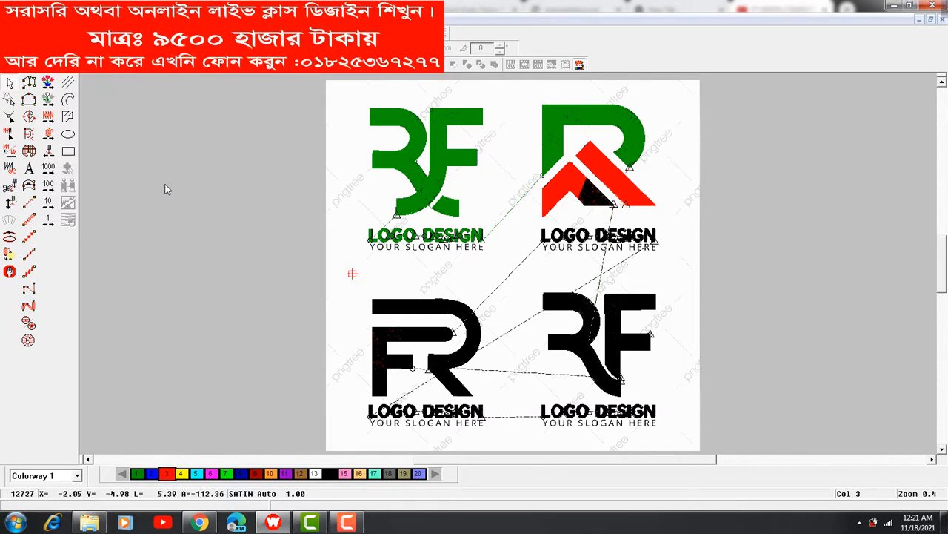
pyautogui.press('Up')
pyautogui.press('Up')
pyautogui.press('Up')
pyautogui.press('Up')
pyautogui.press('Up')
pyautogui.press('Up')
pyautogui.press('Up')
pyautogui.press('Up')
pyautogui.press('Up')
pyautogui.press('Up')
pyautogui.press('Up')
pyautogui.press('Up')
pyautogui.press('Up')
pyautogui.press('Up')
pyautogui.press('Up')
pyautogui.press('Up')
pyautogui.press('Up')
pyautogui.press('Up')
pyautogui.press('Up')
pyautogui.press('Up')
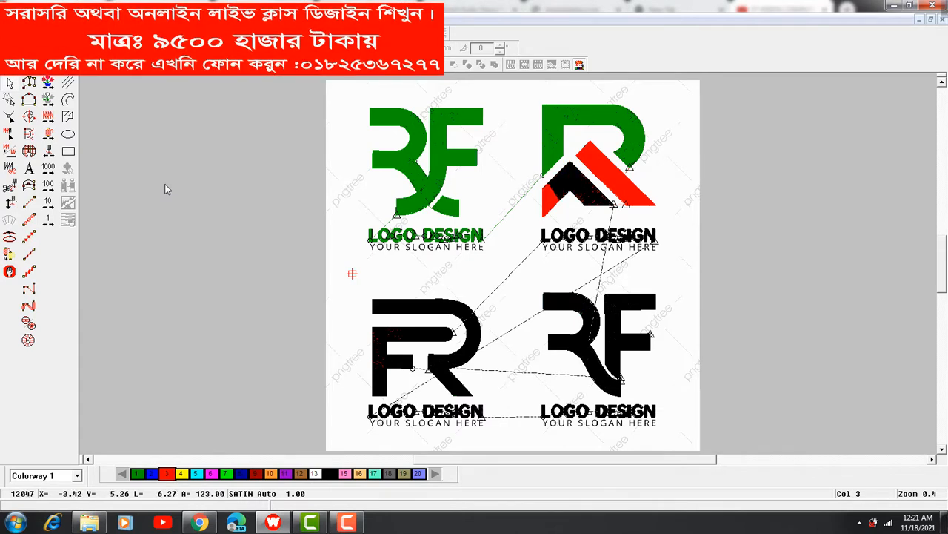
pyautogui.press('Up')
pyautogui.press('Up')
pyautogui.press('Up')
pyautogui.press('Up')
pyautogui.press('Up')
pyautogui.press('Up')
pyautogui.press('Up')
pyautogui.press('Up')
pyautogui.press('Up')
pyautogui.press('Up')
pyautogui.press('Up')
pyautogui.press('Up')
pyautogui.press('Up')
pyautogui.press('Up')
pyautogui.press('Up')
pyautogui.press('Up')
pyautogui.press('Up')
pyautogui.press('Up')
pyautogui.press('Up')
pyautogui.press('Up')
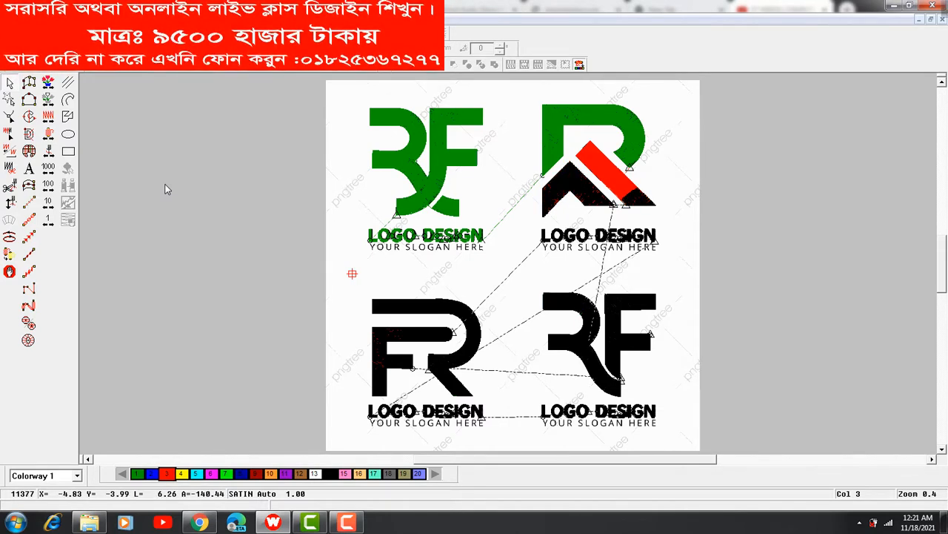
pyautogui.press('Up')
pyautogui.press('Up')
pyautogui.press('Up')
pyautogui.press('Up')
pyautogui.press('Up')
pyautogui.press('Up')
pyautogui.press('Up')
pyautogui.press('Up')
pyautogui.press('Up')
pyautogui.press('Up')
pyautogui.press('Up')
pyautogui.press('Up')
pyautogui.press('Up')
pyautogui.press('Up')
pyautogui.press('Up')
pyautogui.press('Up')
pyautogui.press('Up')
pyautogui.press('Up')
pyautogui.press('Up')
pyautogui.press('Up')
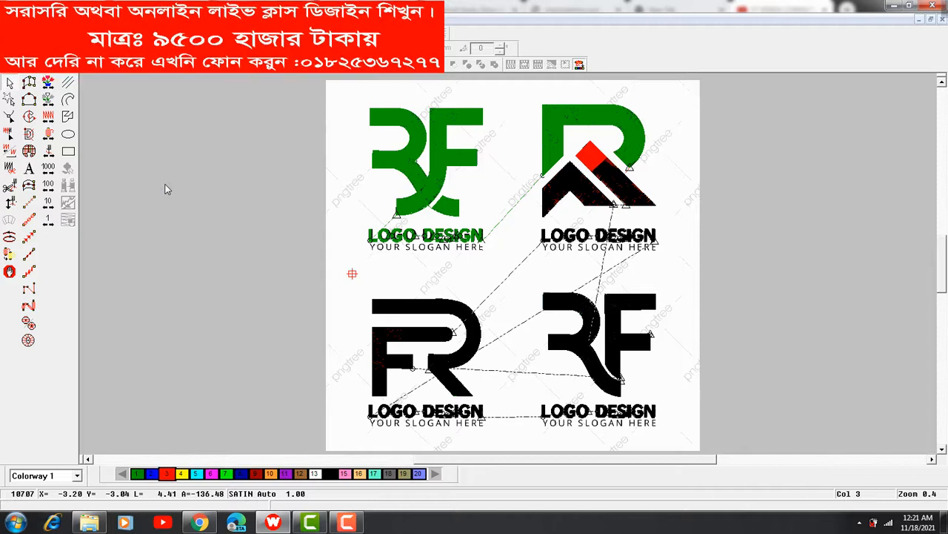
pyautogui.press('Up')
pyautogui.press('Up')
pyautogui.press('Up')
pyautogui.press('Up')
pyautogui.press('Up')
pyautogui.press('Up')
pyautogui.press('Up')
pyautogui.press('Up')
pyautogui.press('Up')
pyautogui.press('Up')
pyautogui.press('Up')
pyautogui.press('Up')
pyautogui.press('Up')
pyautogui.press('Up')
pyautogui.press('Up')
pyautogui.press('Up')
pyautogui.press('Up')
pyautogui.press('Up')
pyautogui.press('Up')
pyautogui.press('Up')
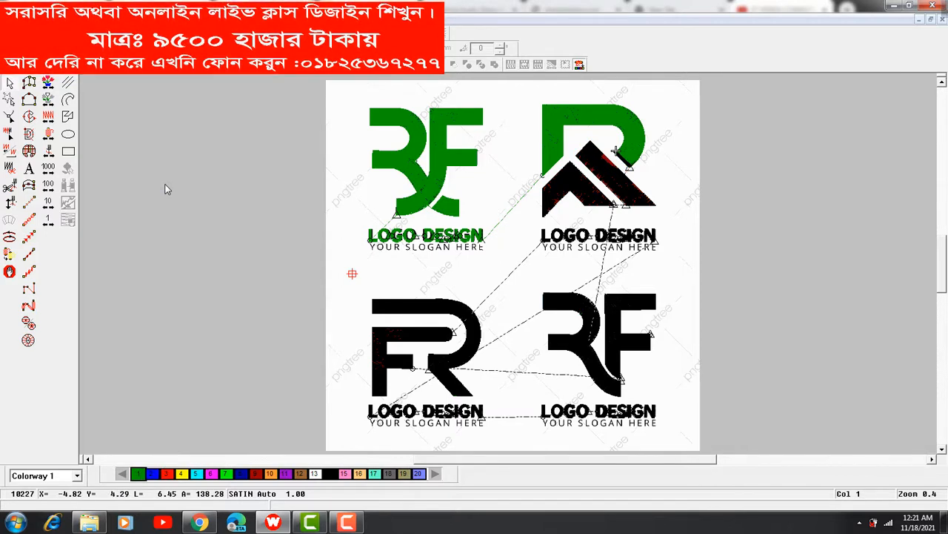
# Step forward to the end of the upper-right logo's green R outline, at the first stitch of the red diagonal leg
pyautogui.press('Down')
pyautogui.press('Down')
pyautogui.press('Down')
pyautogui.press('Down')
pyautogui.press('Down')
pyautogui.press('Down')
pyautogui.press('Down')
pyautogui.press('Down')
pyautogui.press('Down')
pyautogui.press('Down')
pyautogui.press('Down')
pyautogui.press('Down')
pyautogui.press('Down')
pyautogui.press('Down')
pyautogui.press('Down')
pyautogui.press('Down')
pyautogui.press('Down')
pyautogui.press('Down')
pyautogui.press('Down')
pyautogui.press('Down')
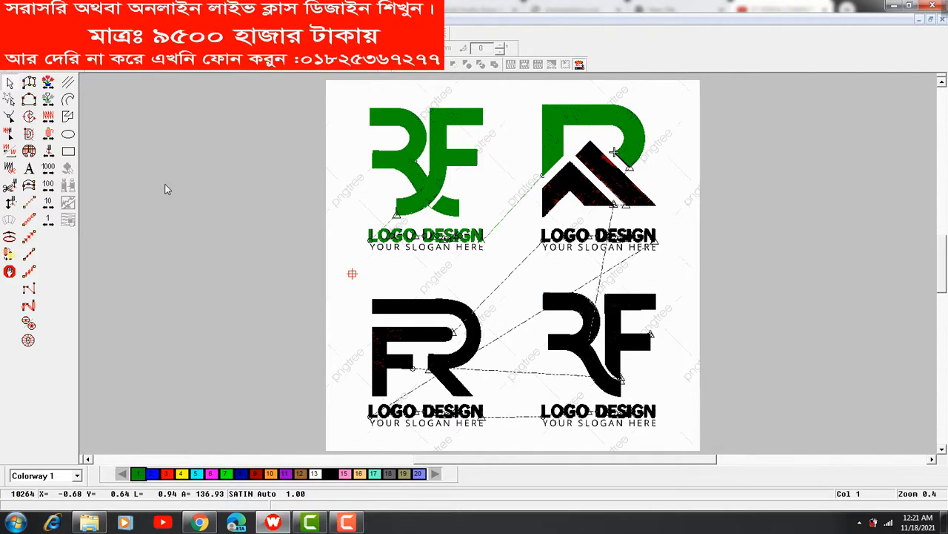
pyautogui.press('Down')
pyautogui.press('Down')
pyautogui.press('Down')
pyautogui.press('Down')
pyautogui.press('Down')
pyautogui.press('Down')
pyautogui.press('Down')
pyautogui.press('Down')
pyautogui.press('Down')
pyautogui.press('Down')
pyautogui.press('Down')
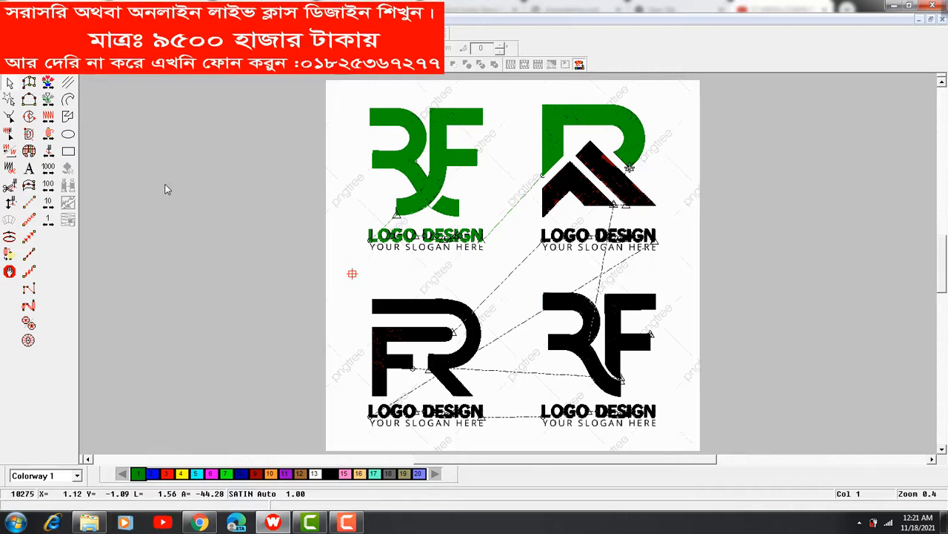
pyautogui.press('Down')
pyautogui.press('Down')
pyautogui.press('Down')
pyautogui.press('Down')
pyautogui.press('Down')
pyautogui.press('Down')
pyautogui.press('Down')
pyautogui.press('Down')
pyautogui.press('Down')
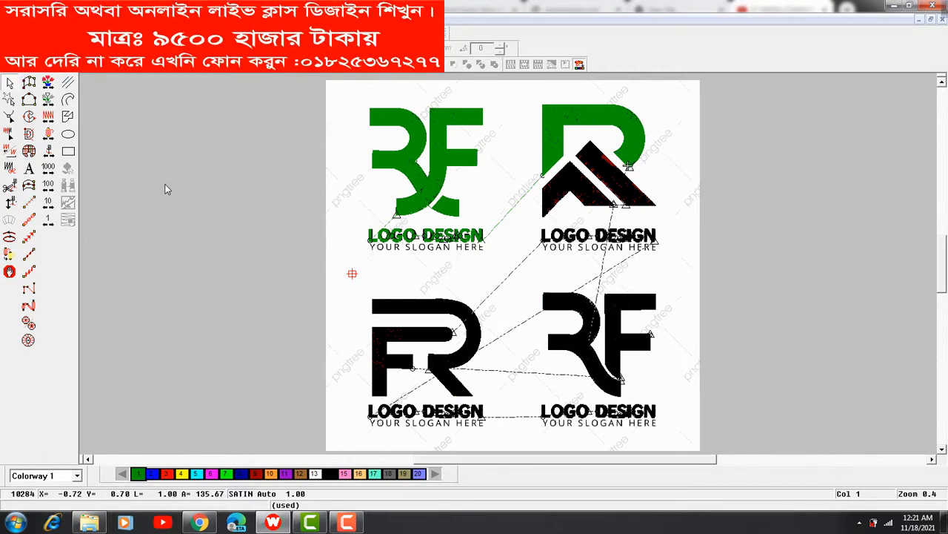
pyautogui.press('Down')
pyautogui.press('Down')
pyautogui.press('Down')
pyautogui.press('Down')
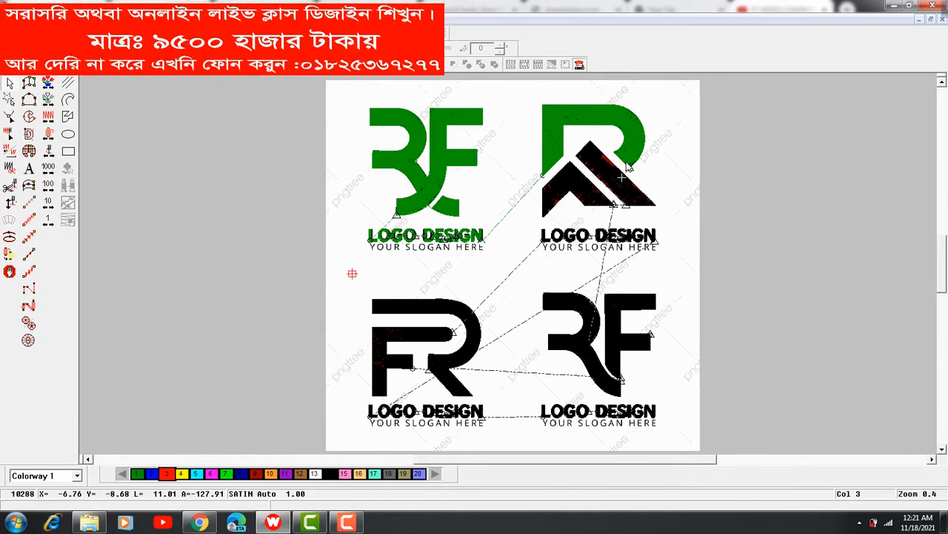
# Move the green R outline's exit point to the foot of its straight stem and resequence the upper-right LOGO DESIGN lettering after it in green
pyautogui.click(635, 116)
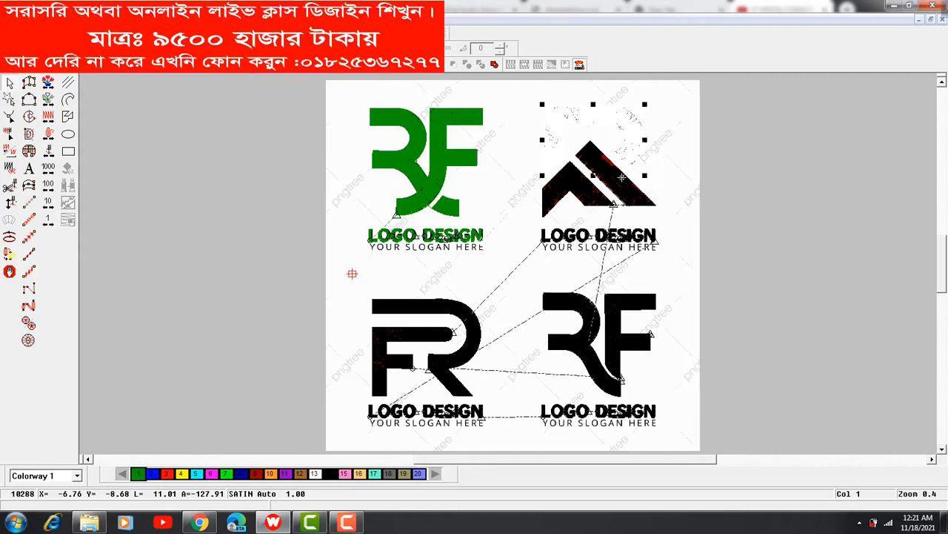
pyautogui.click(10, 117)
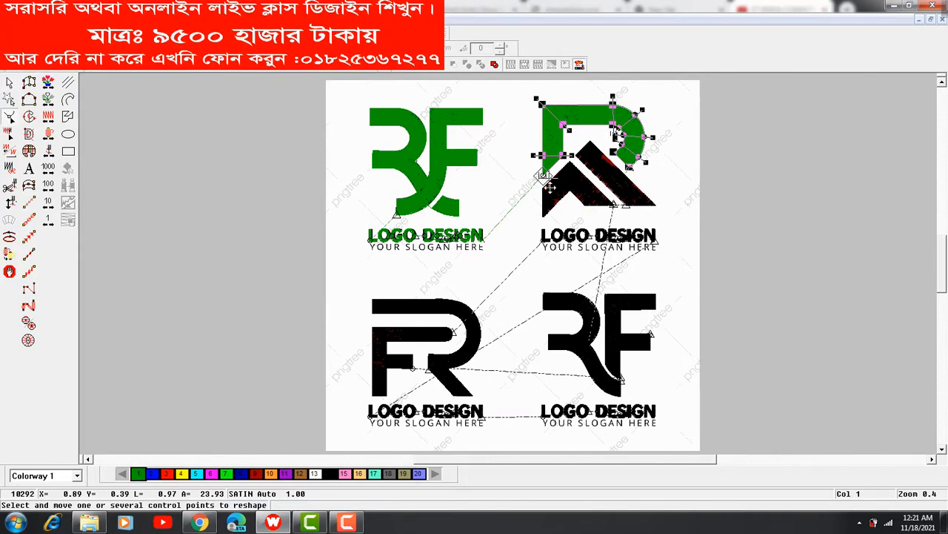
pyautogui.press('Return')
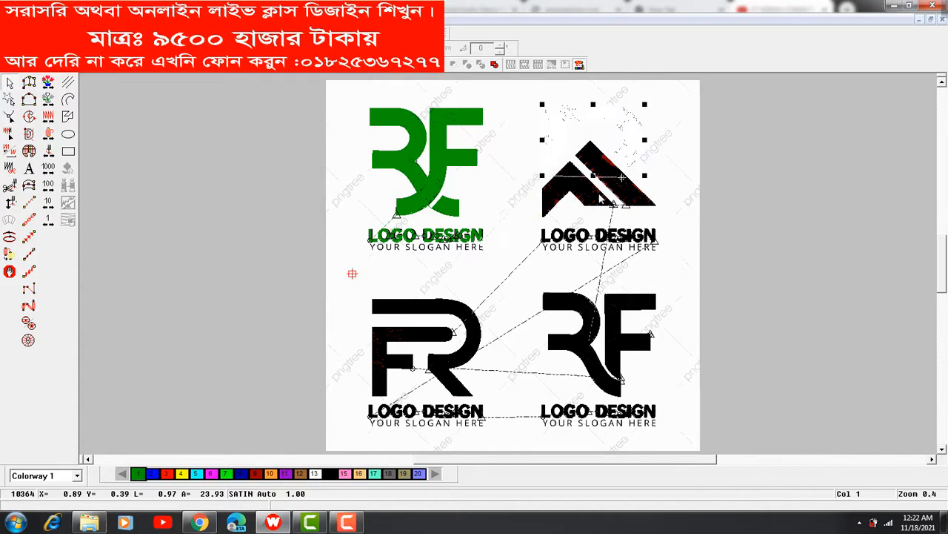
pyautogui.press('Tab')
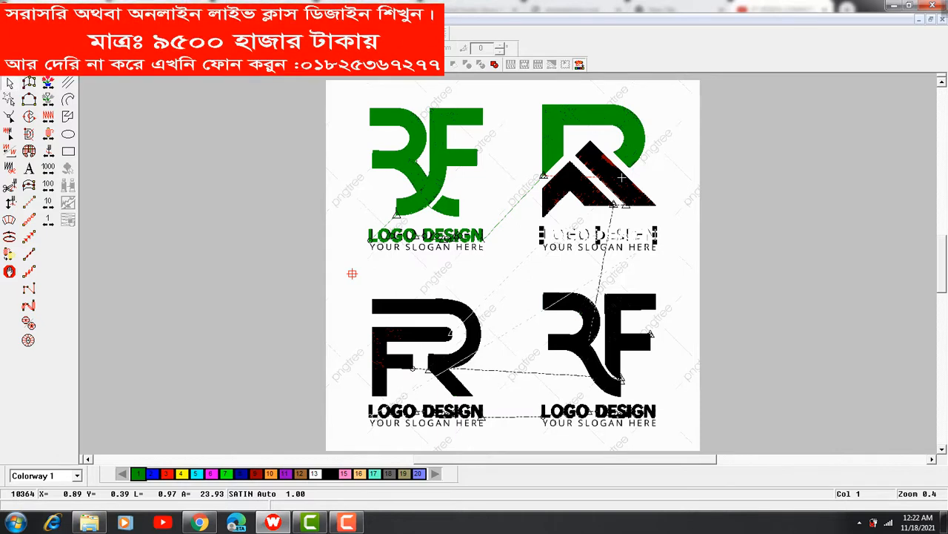
pyautogui.press('Tab')
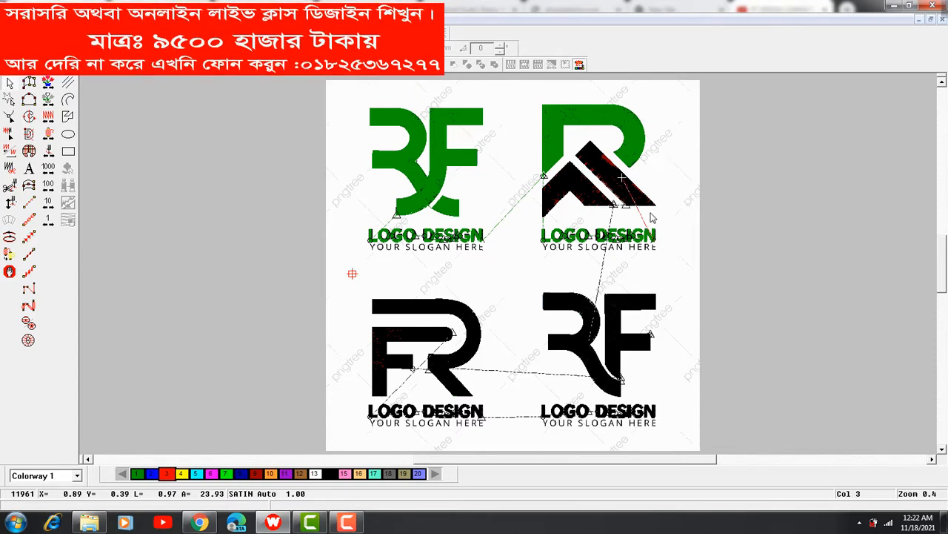
# Reshape the upper-right logo's red diagonal leg so that its entry point sits at the leg's lower end
pyautogui.press('Up')
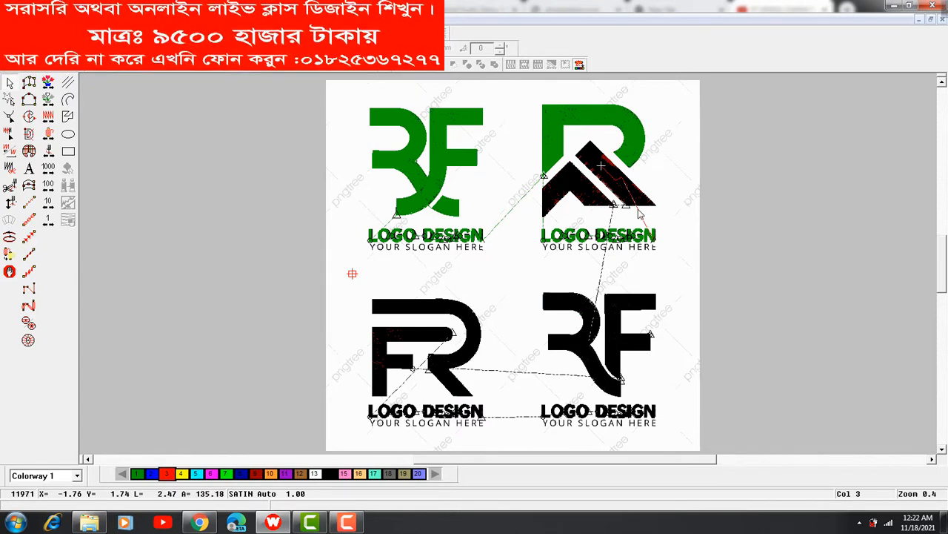
pyautogui.click(648, 201)
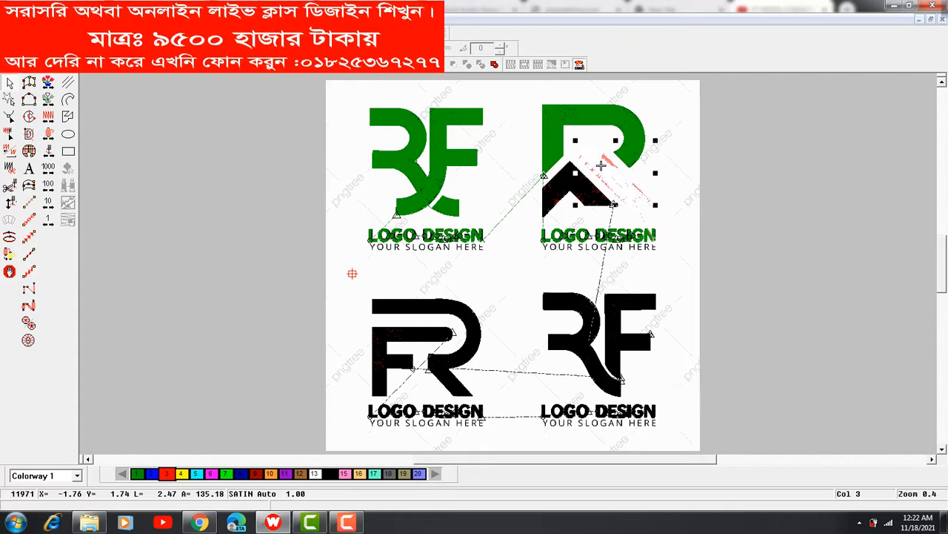
pyautogui.press('h')
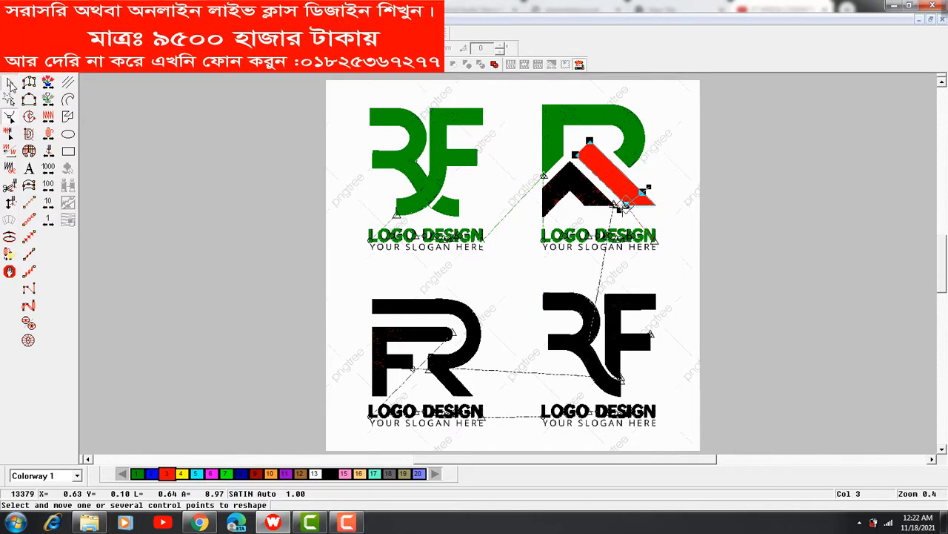
pyautogui.press('Escape')
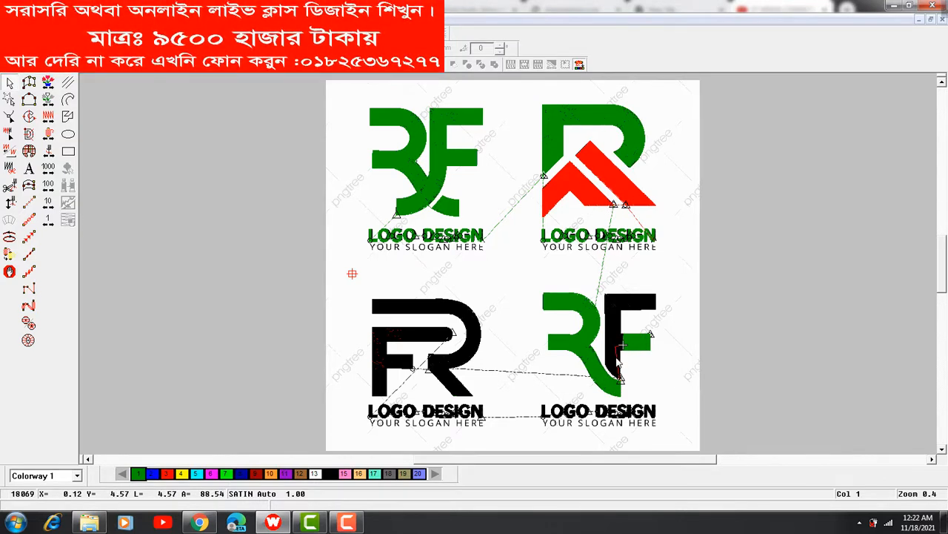
# Select the F stem of the lower-right RF logo and apply green colour 1
pyautogui.click(617, 361)
pyautogui.click(139, 474)
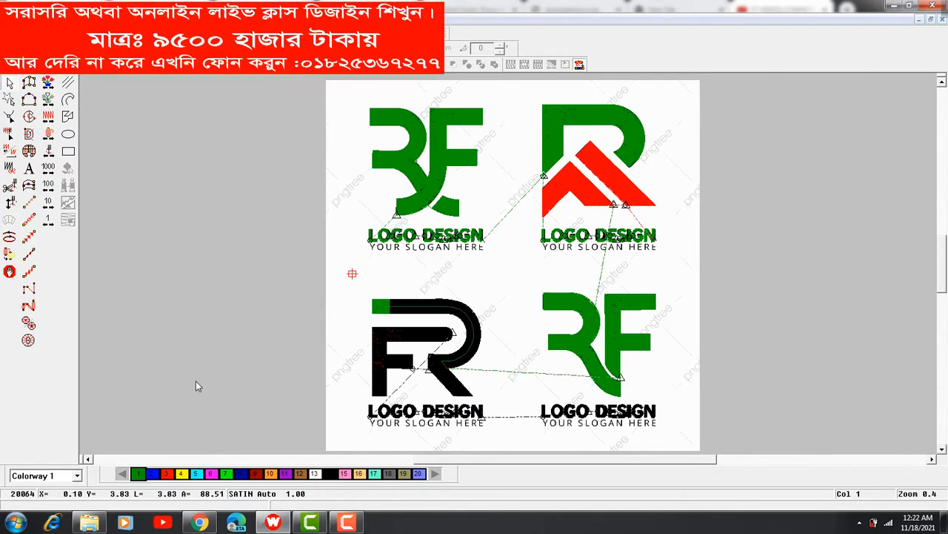
# Step to the end of the lower-right RF logo's stitches and resequence its LOGO DESIGN lettering there in green colour 1
pyautogui.press('Down')
pyautogui.press('Down')
pyautogui.press('Down')
pyautogui.press('Down')
pyautogui.press('Down')
pyautogui.press('Down')
pyautogui.press('Down')
pyautogui.press('Down')
pyautogui.press('Down')
pyautogui.press('Up')
pyautogui.press('Up')
pyautogui.press('Up')
pyautogui.press('Up')
pyautogui.press('Up')
pyautogui.press('Up')
pyautogui.press('Up')
pyautogui.press('Up')
pyautogui.press('Up')
pyautogui.press('Up')
pyautogui.press('Up')
pyautogui.press('Up')
pyautogui.press('Up')
pyautogui.press('Up')
pyautogui.press('Up')
pyautogui.press('Up')
pyautogui.press('Up')
pyautogui.press('Up')
pyautogui.press('Up')
pyautogui.press('Up')
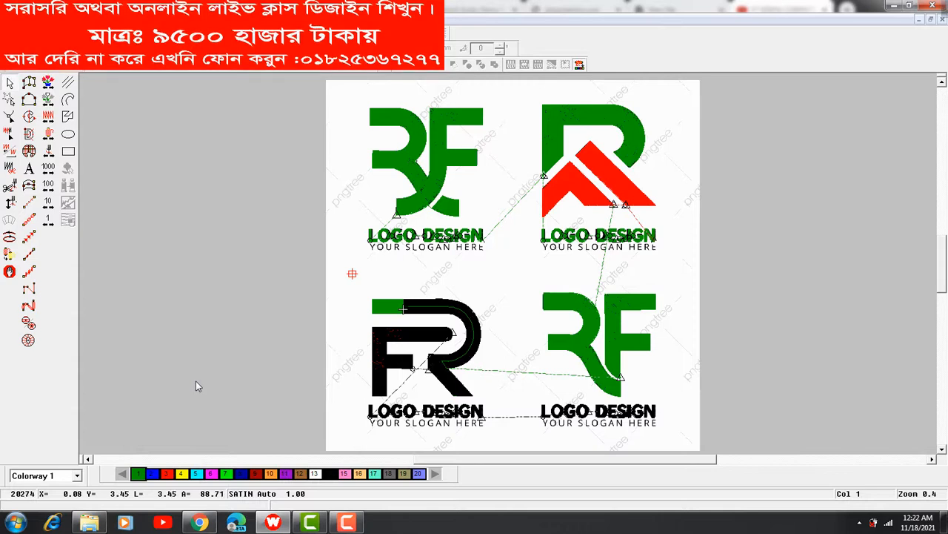
pyautogui.press('Up')
pyautogui.press('Up')
pyautogui.press('Up')
pyautogui.press('Up')
pyautogui.press('Up')
pyautogui.press('Up')
pyautogui.press('Up')
pyautogui.press('Up')
pyautogui.press('Up')
pyautogui.press('Up')
pyautogui.press('Up')
pyautogui.press('Up')
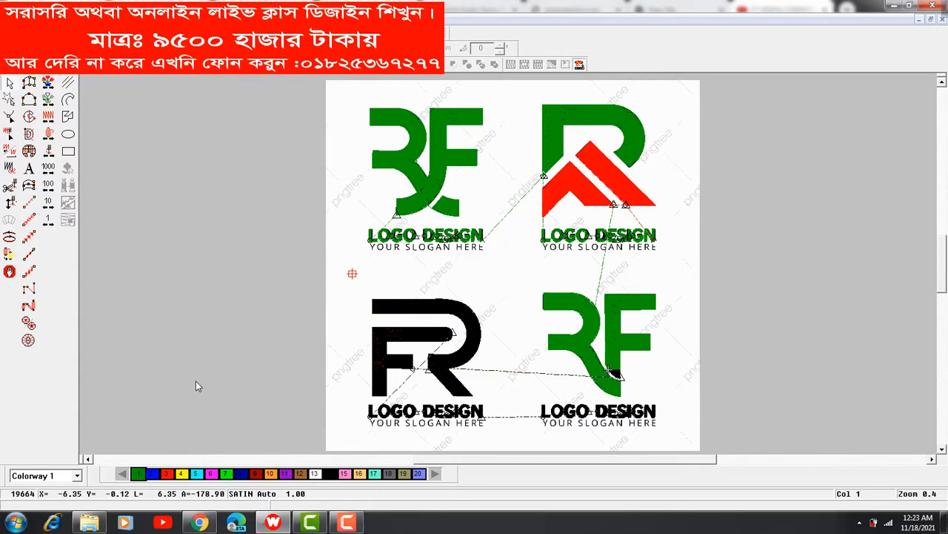
pyautogui.press('Down')
pyautogui.press('Down')
pyautogui.press('Down')
pyautogui.press('Down')
pyautogui.press('Down')
pyautogui.press('Down')
pyautogui.press('Down')
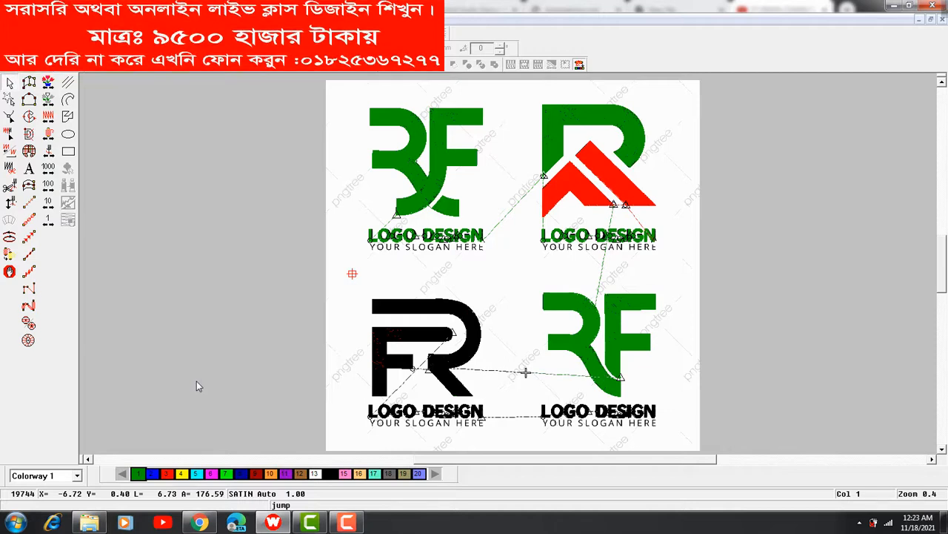
pyautogui.click(655, 416)
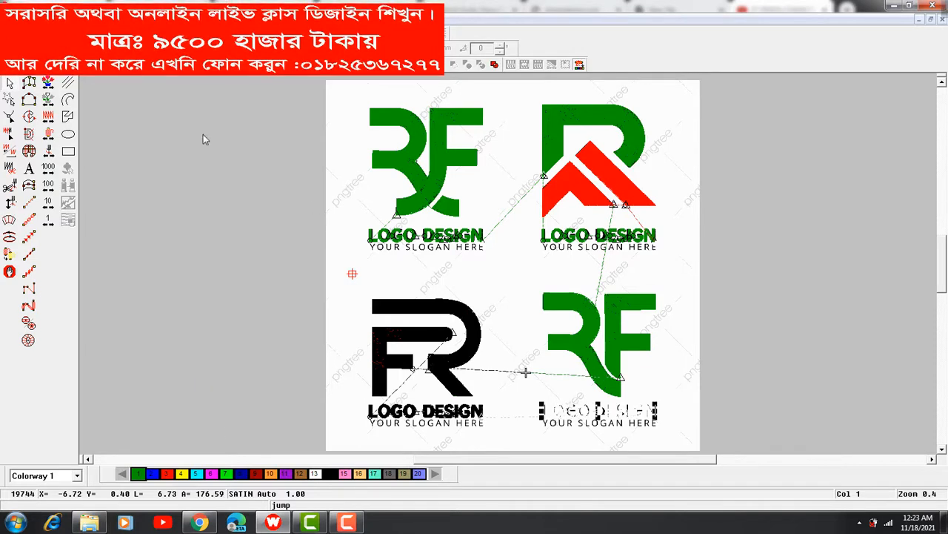
pyautogui.press('Delete')
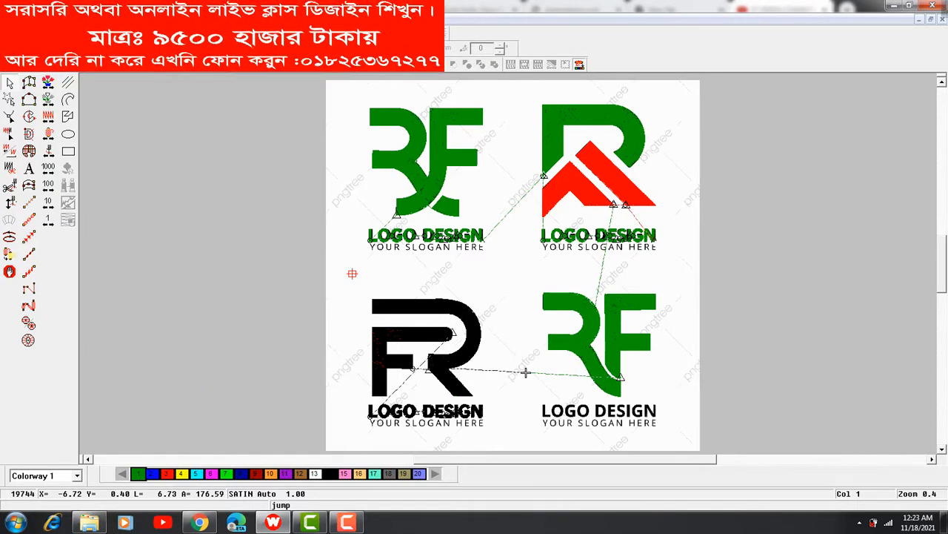
pyautogui.hotkey('ctrl', 'z')
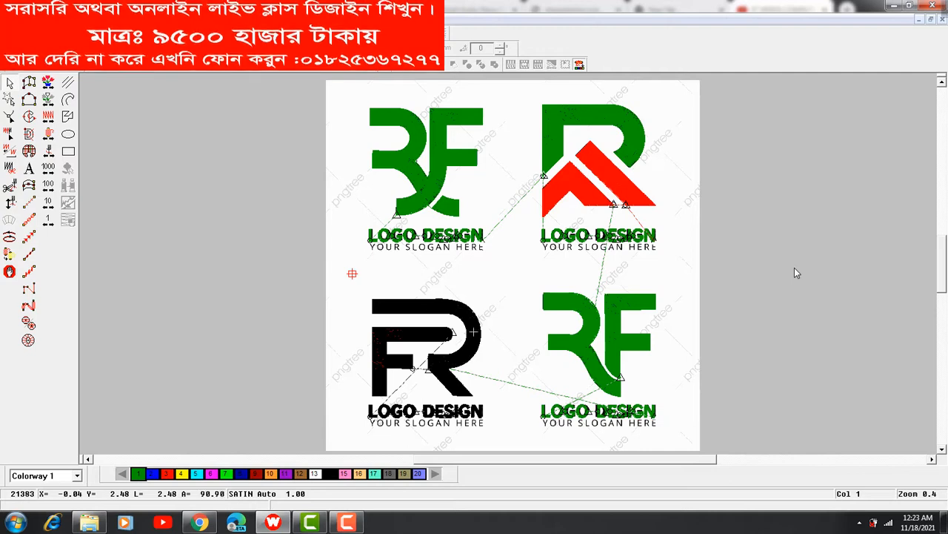
# Resequence the lower-left LOGO DESIGN lettering directly after the lower-right lettering in green colour 1
pyautogui.click(449, 408)
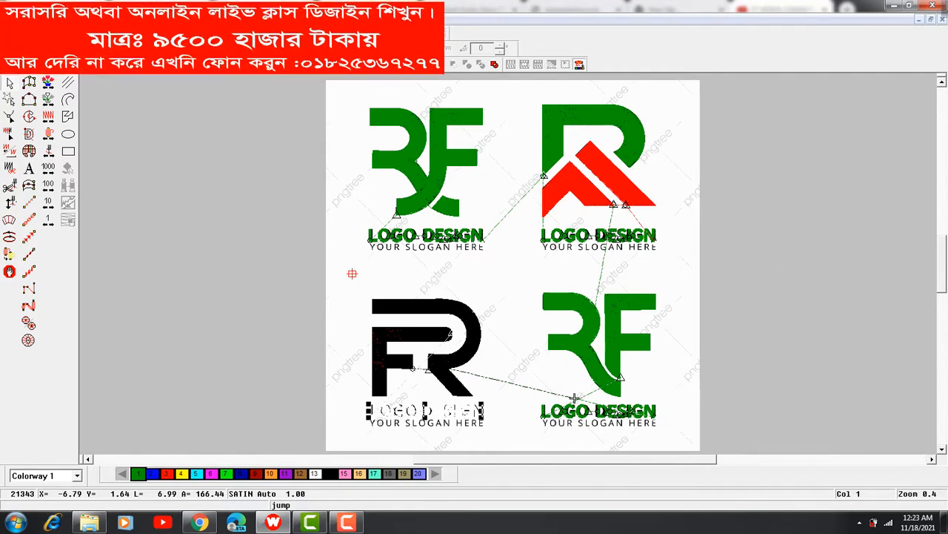
pyautogui.click(175, 233)
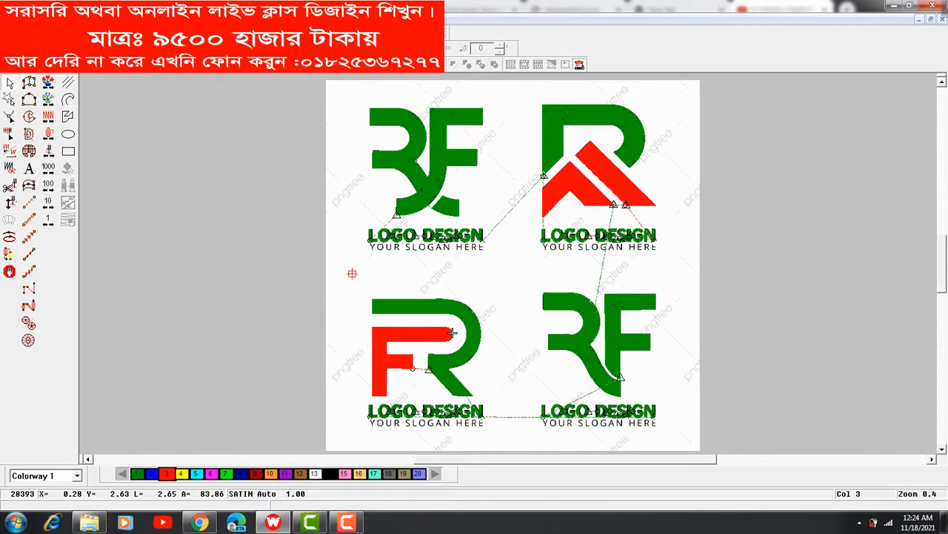
# Show the object list, select all stitched objects, and reduce their satin stitch spacing to about 0.3 mm
pyautogui.click(452, 61)
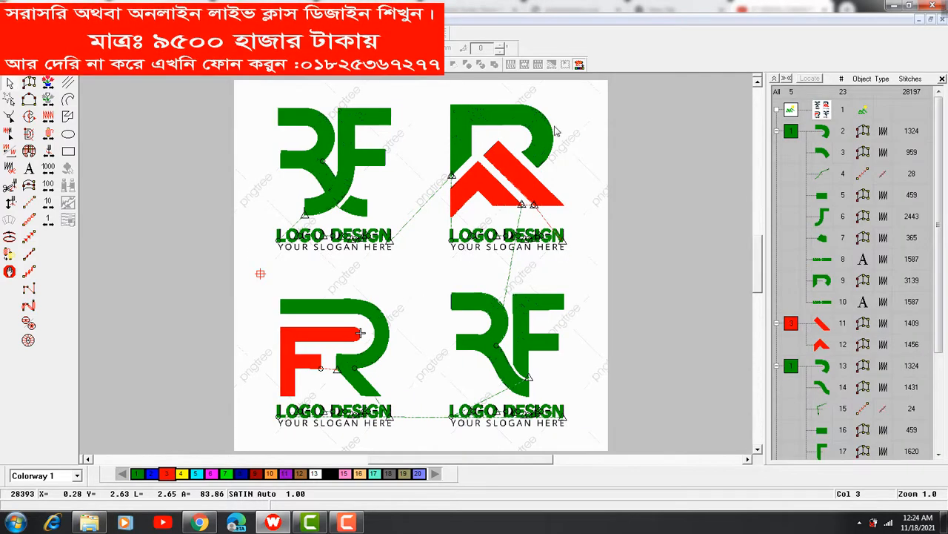
pyautogui.moveTo(585, 130); pyautogui.dragTo(452, 236)
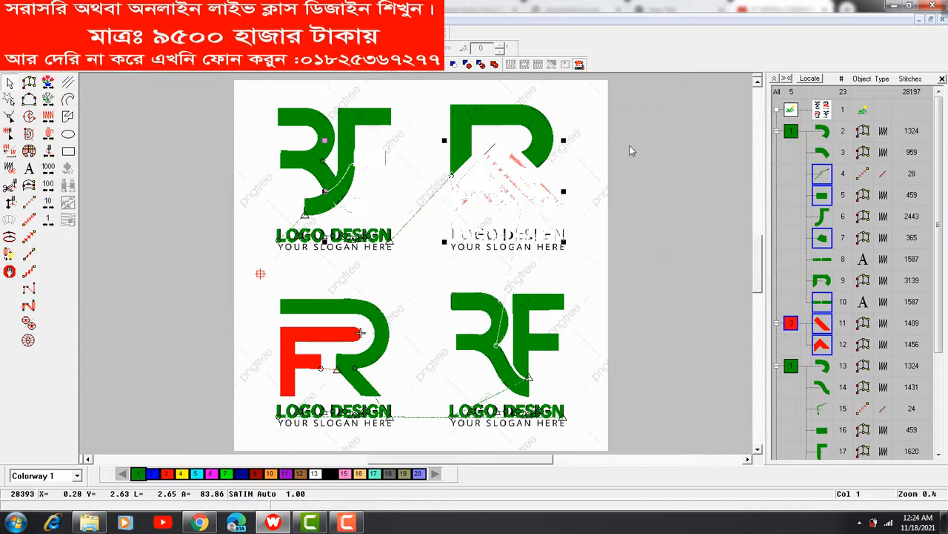
pyautogui.moveTo(701, 92); pyautogui.dragTo(326, 359)
pyautogui.rightClick(414, 213)
pyautogui.click(451, 218)
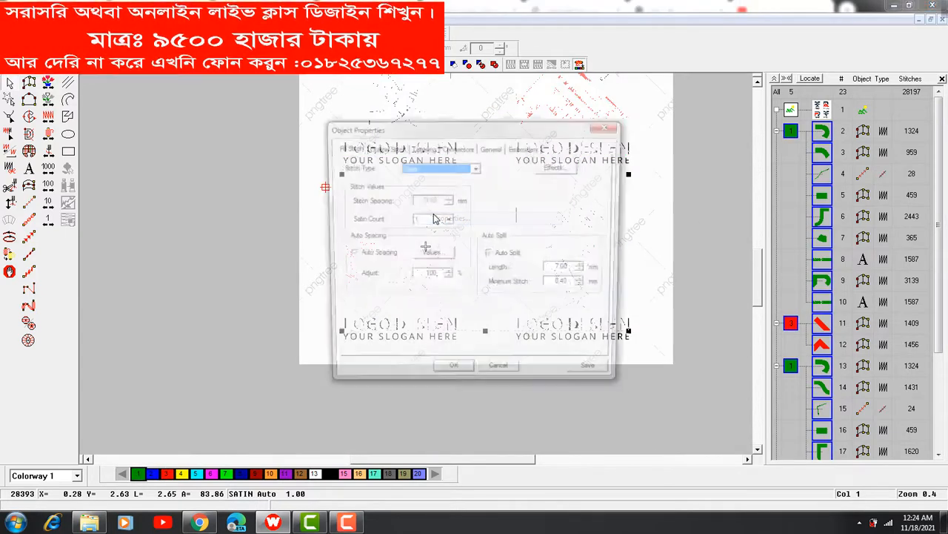
pyautogui.click(448, 204)
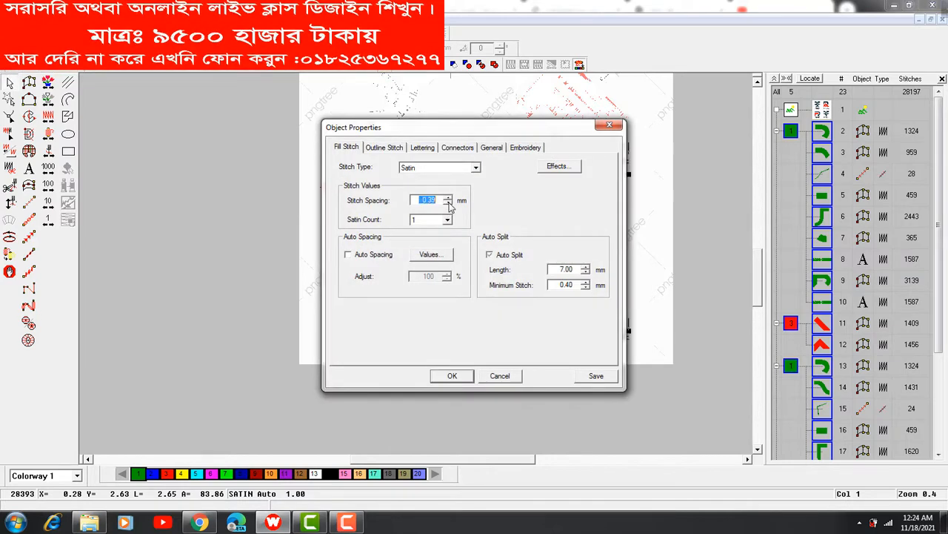
pyautogui.click(449, 204)
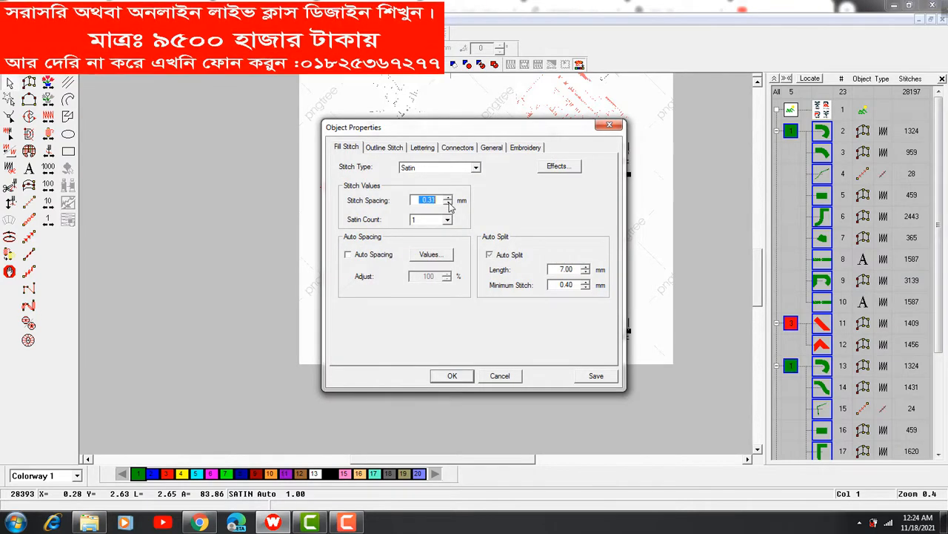
pyautogui.click(448, 204)
pyautogui.click(452, 375)
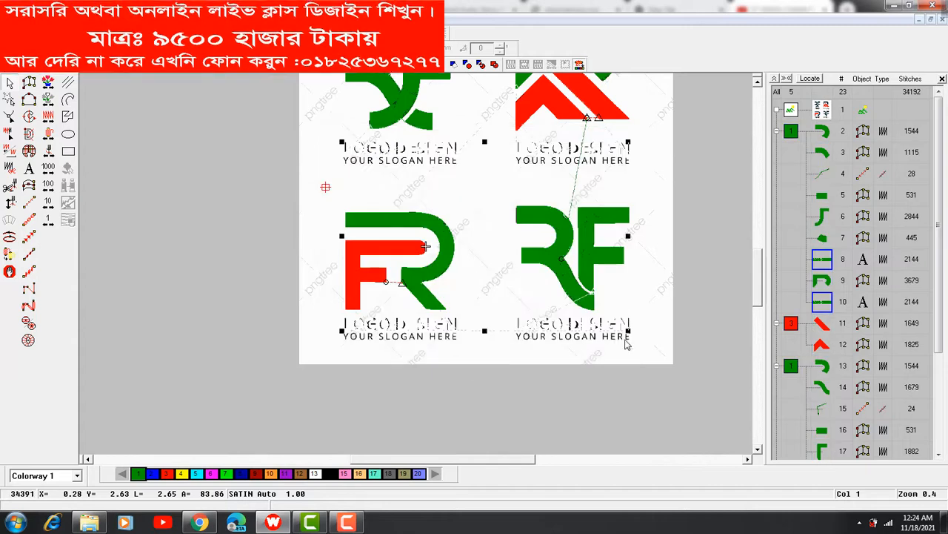
pyautogui.click(942, 78)
# Move the backdrop artwork image out from under the embroidery and place it directly beside the stitched logos
pyautogui.scroll(3, 853, 241)
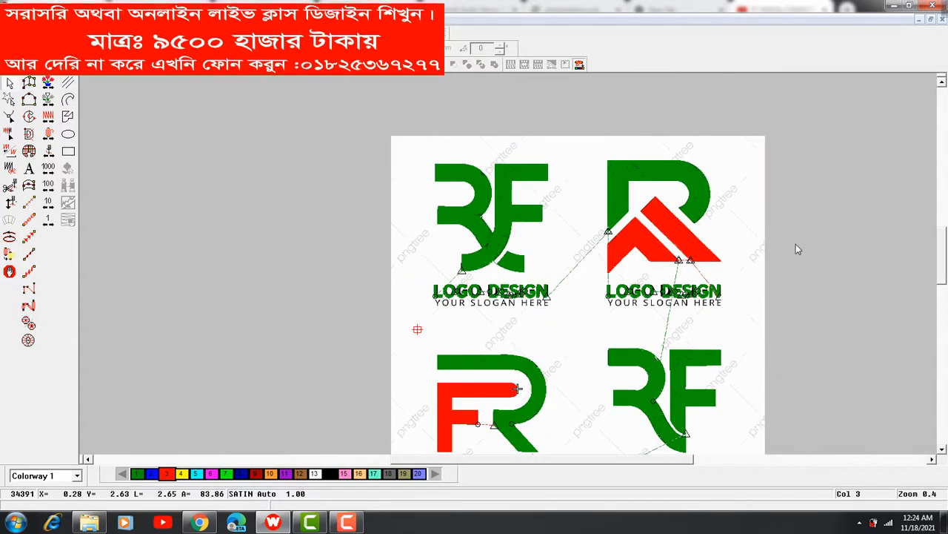
pyautogui.scroll(-2, 677, 249)
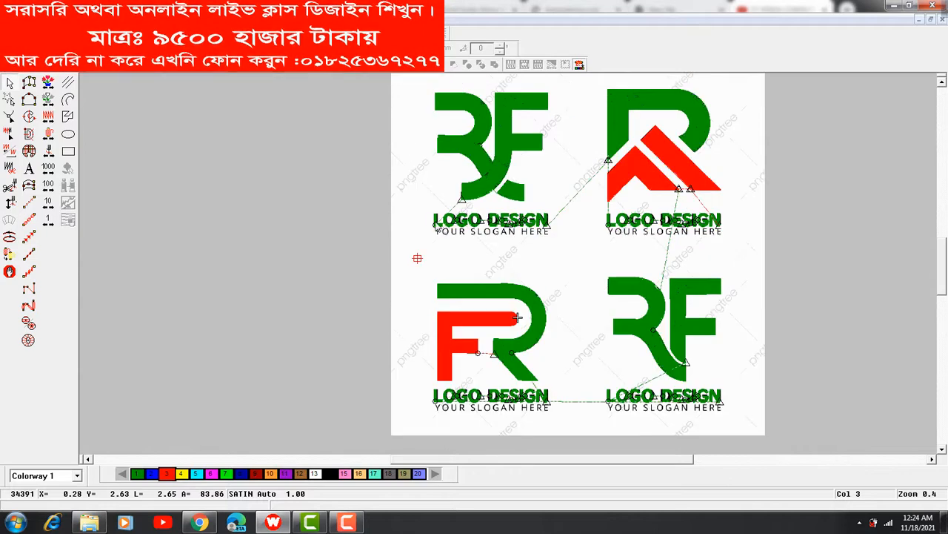
pyautogui.click(409, 215)
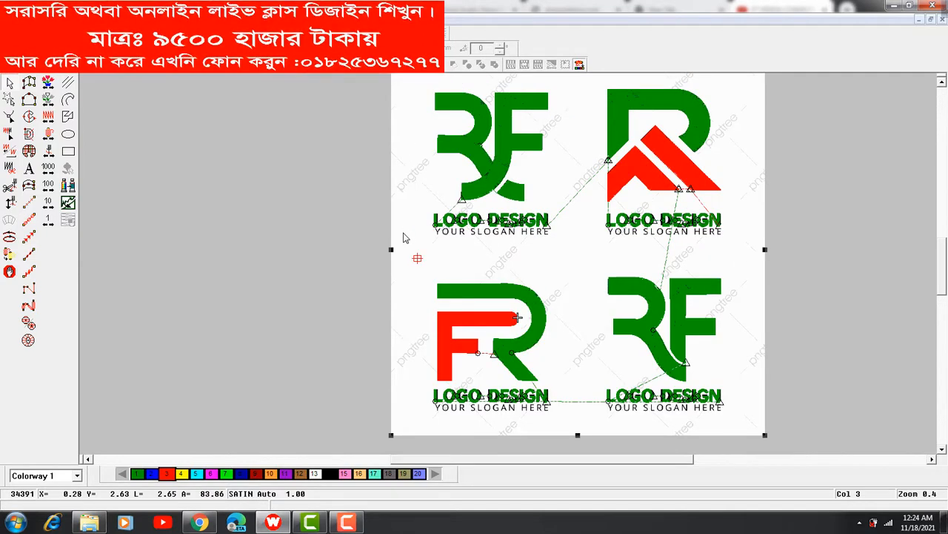
pyautogui.moveTo(404, 237); pyautogui.dragTo(132, 248)
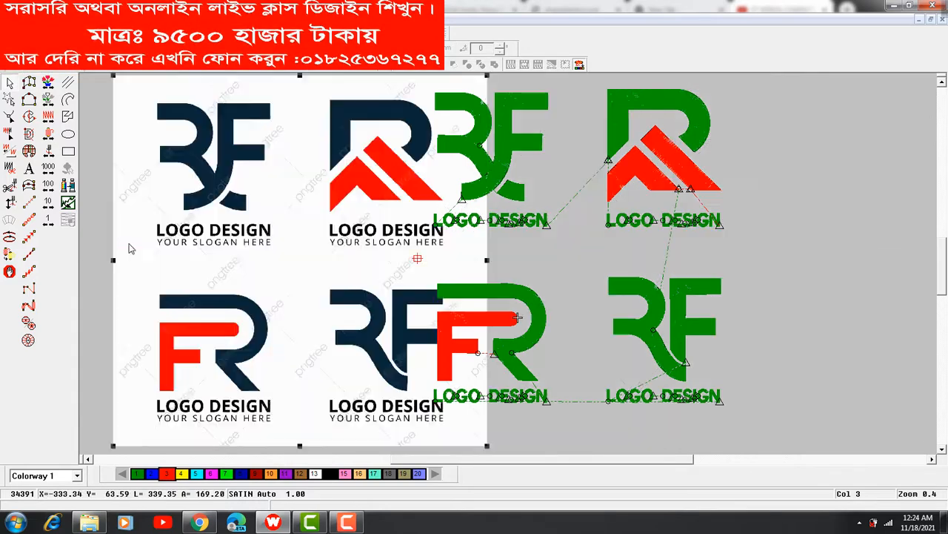
pyautogui.hotkey('shift', 'z')
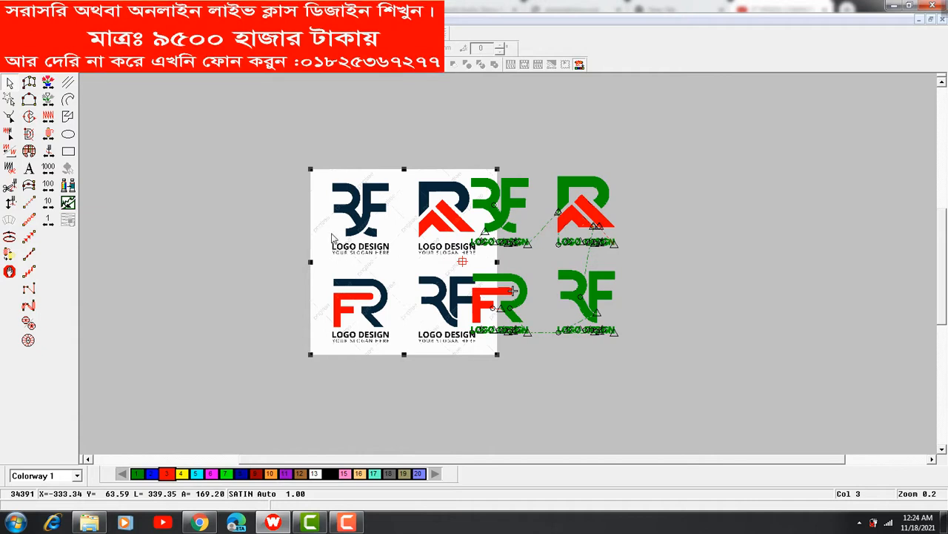
pyautogui.moveTo(401, 247); pyautogui.dragTo(543, 238)
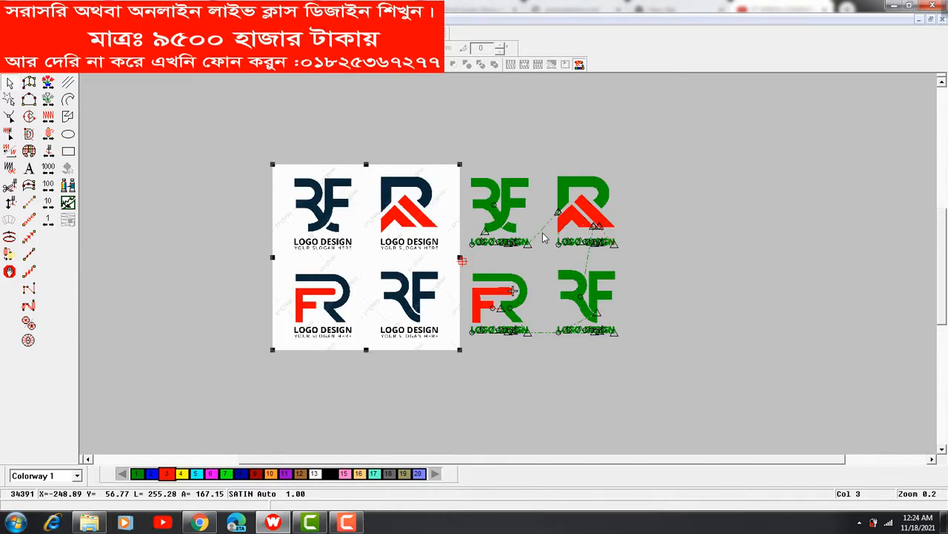
pyautogui.click(722, 237)
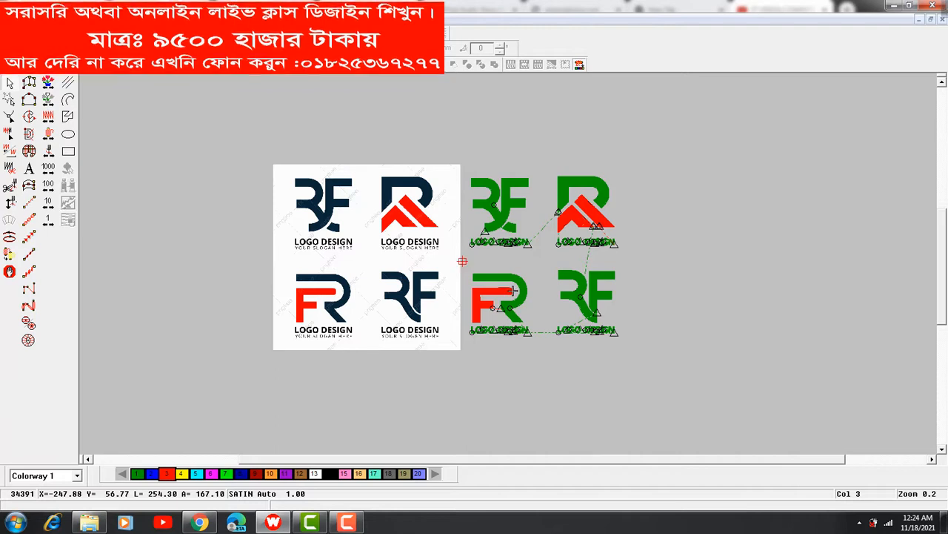
# Display the design as realistic stitches and apply Auto Start and End at the design centre, maintained automatically, with jump connectors
pyautogui.press('t')
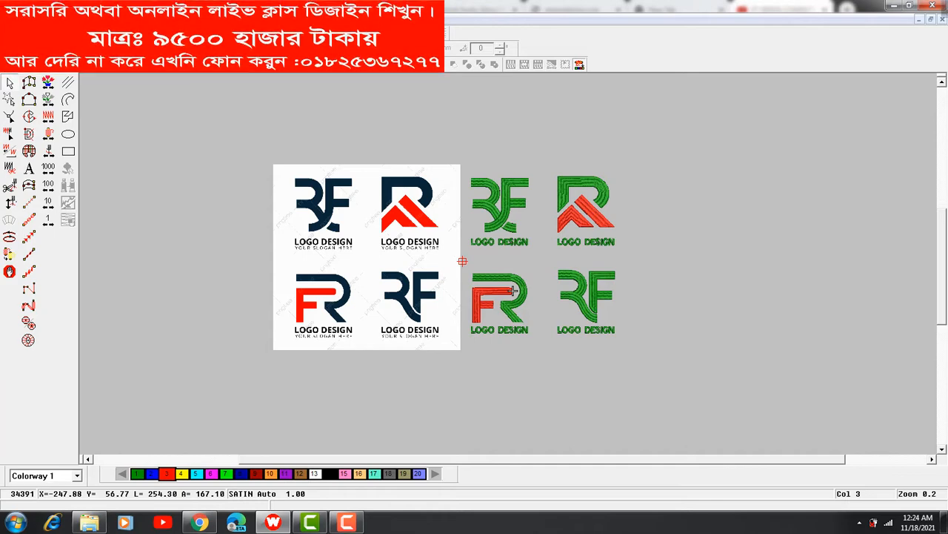
pyautogui.rightClick(102, 72)
pyautogui.click(186, 137)
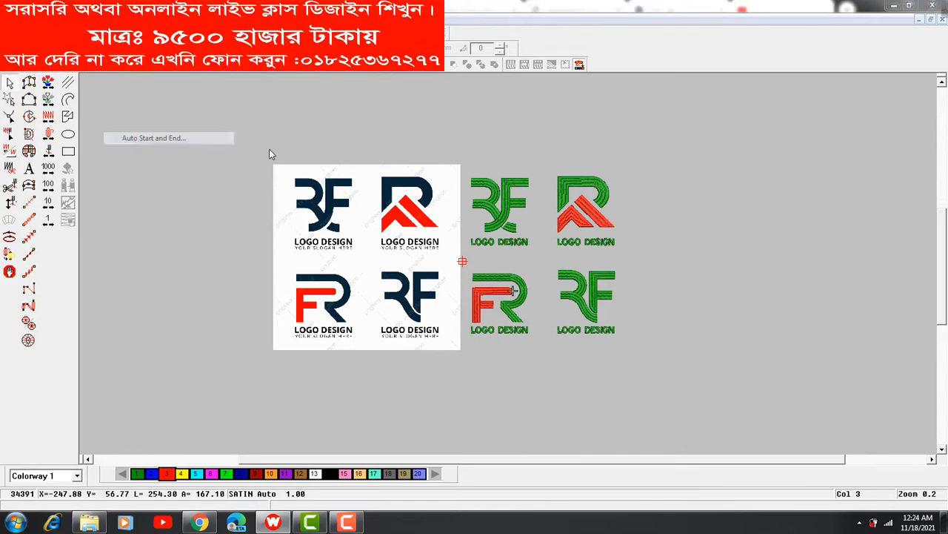
pyautogui.click(420, 151)
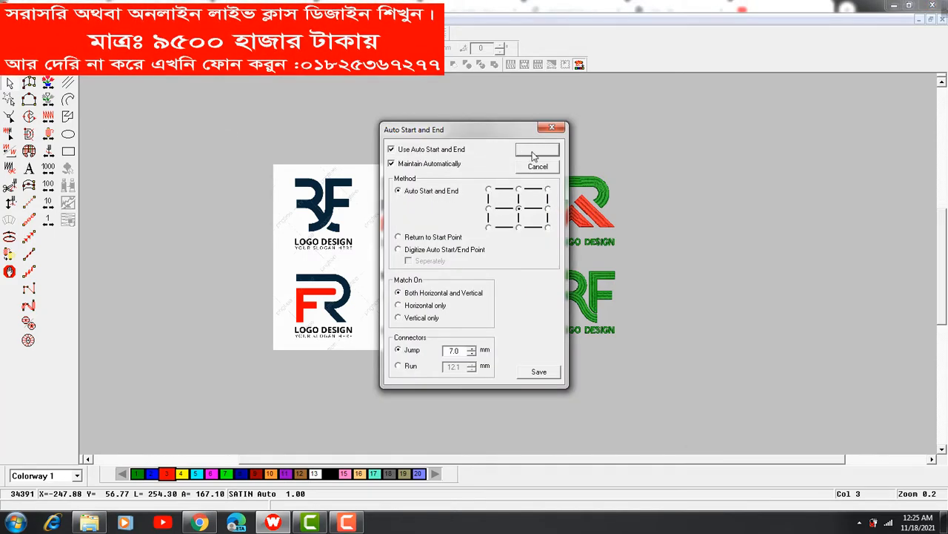
pyautogui.click(535, 152)
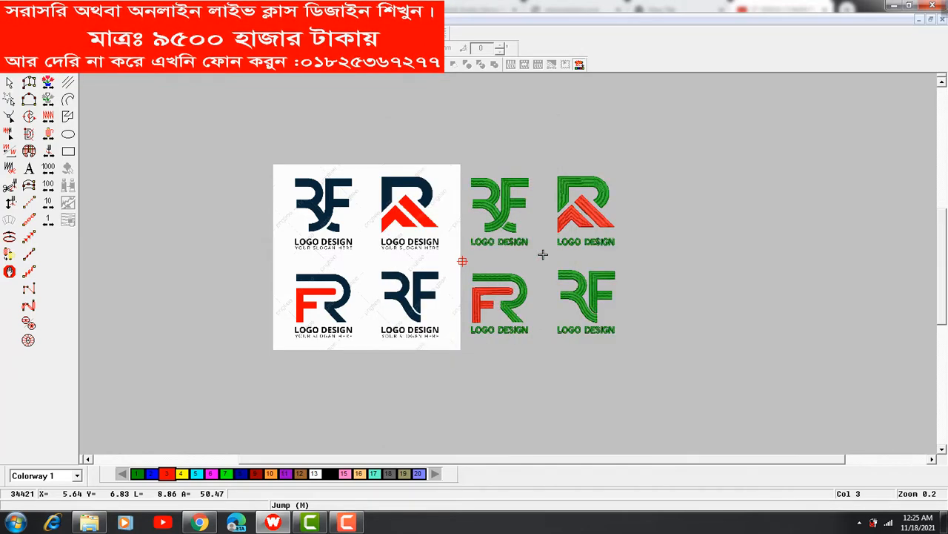
# Enlarge the view to compare the stitched logos with the original artwork beside them
pyautogui.press('z')
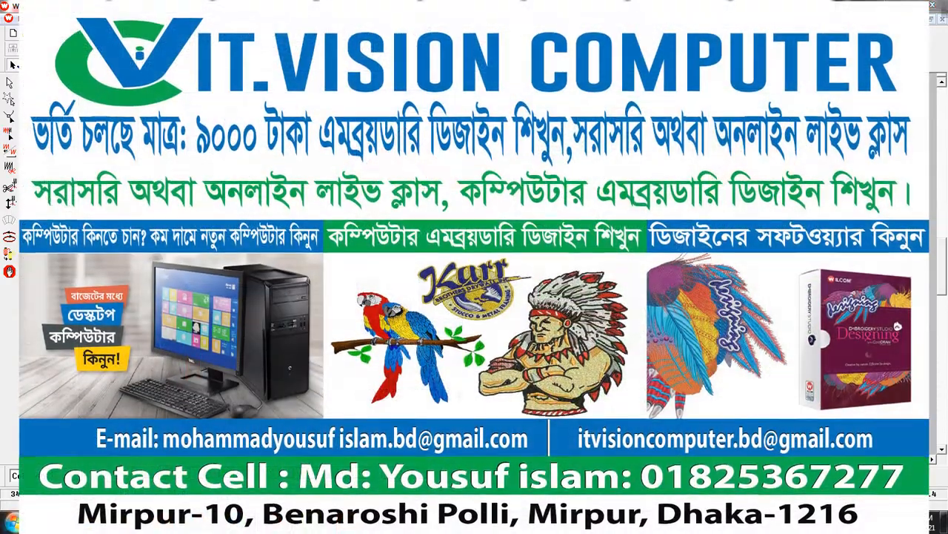
pyautogui.press('super')
pyautogui.press('Escape')
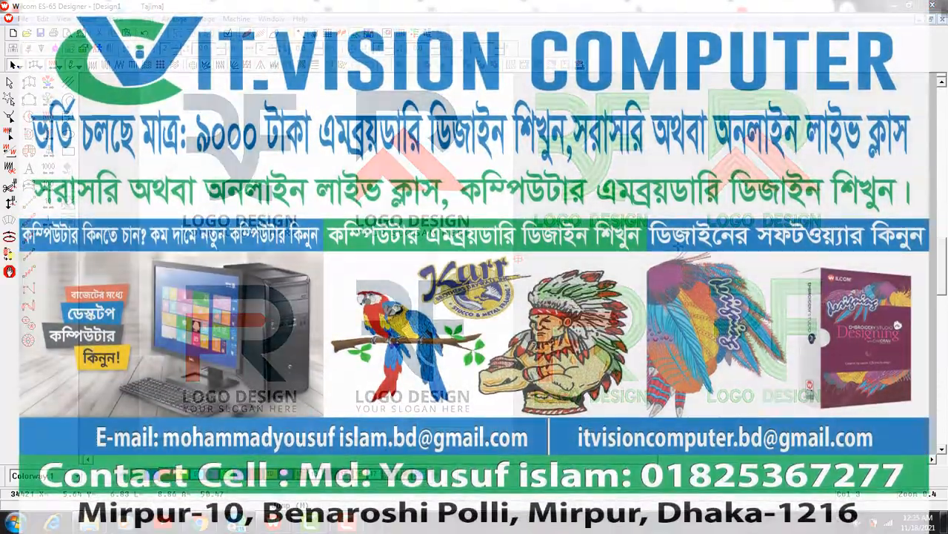